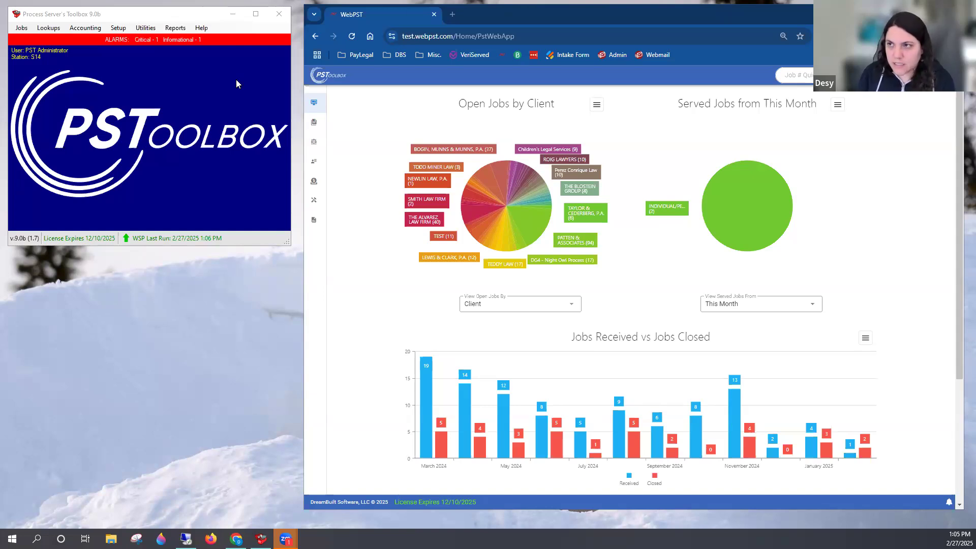
Open the list of invoice sales items available for adding or editing
{"action": "left_click", "coordinate": [123, 31]}
{"action": "left_click", "coordinate": [124, 31]}
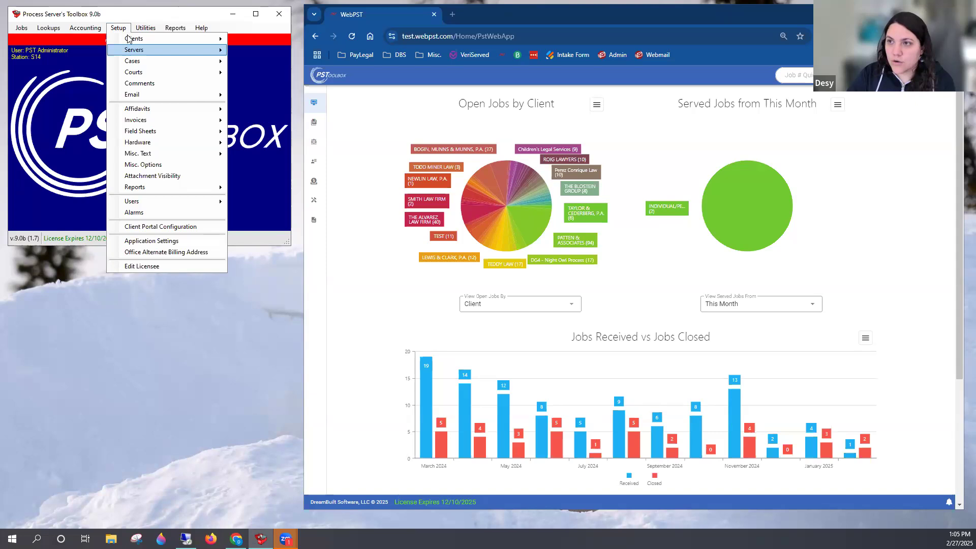
{"action": "left_click", "coordinate": [110, 32]}
{"action": "left_click", "coordinate": [111, 31]}
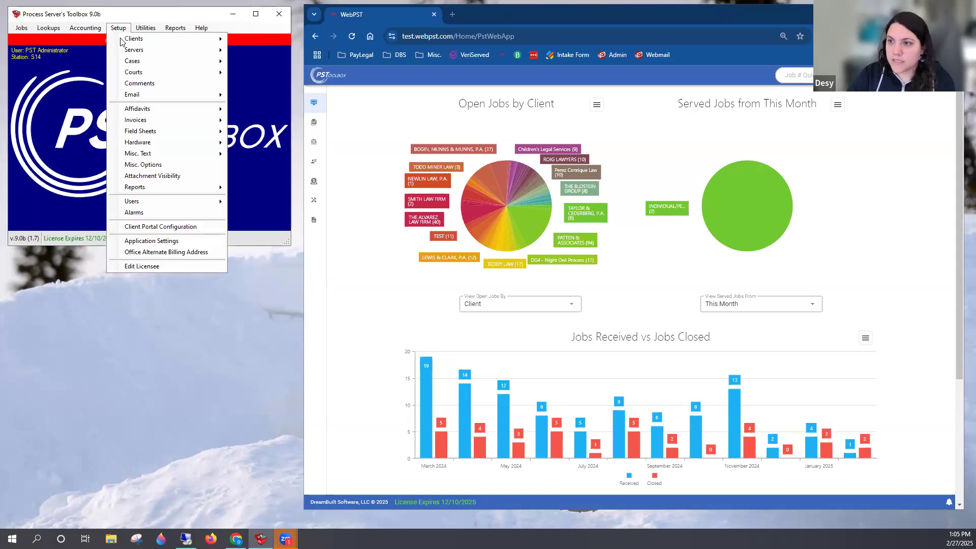
{"action": "mouse_move", "coordinate": [175, 120]}
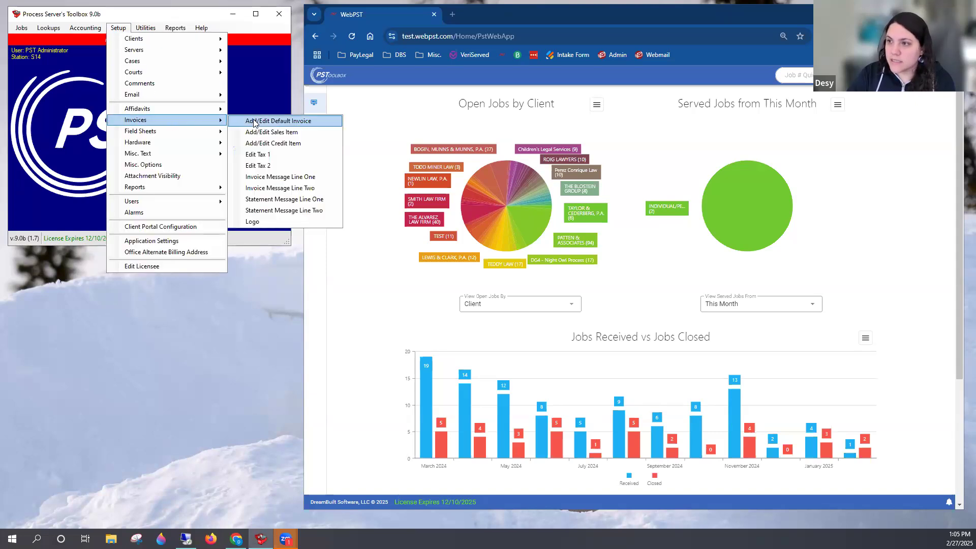
{"action": "left_click", "coordinate": [302, 136]}
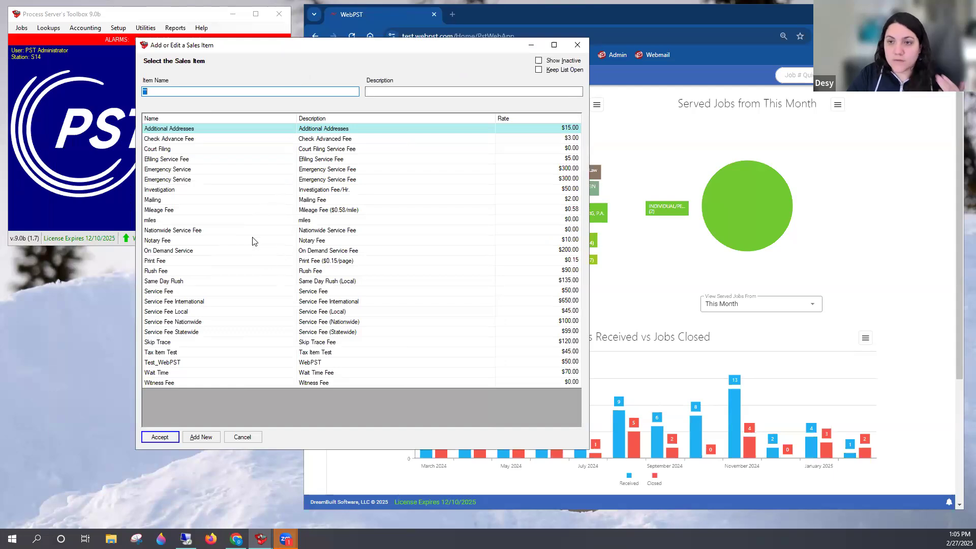
Open an existing job by its job number and view its invoice
{"action": "left_click", "coordinate": [84, 152]}
{"action": "type", "text": "1"}
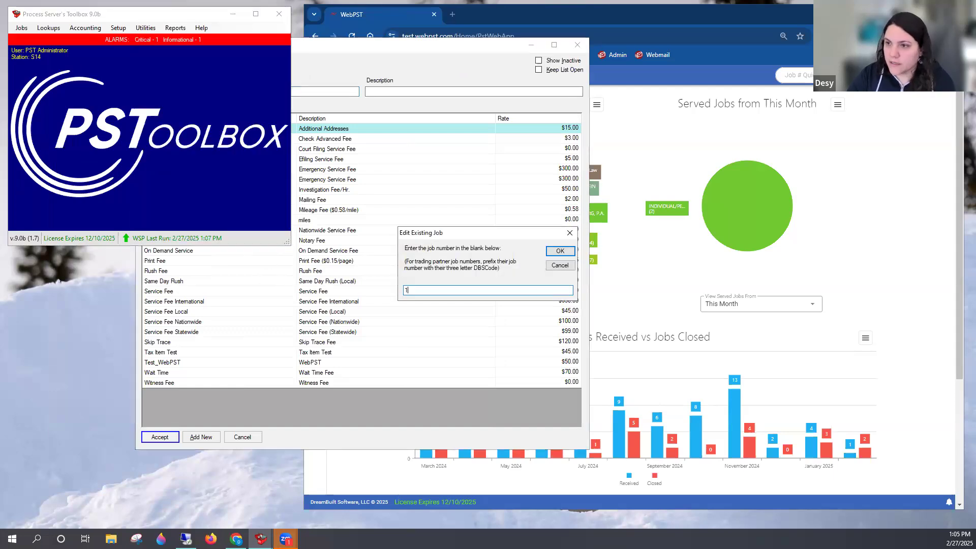
{"action": "key", "text": "Return"}
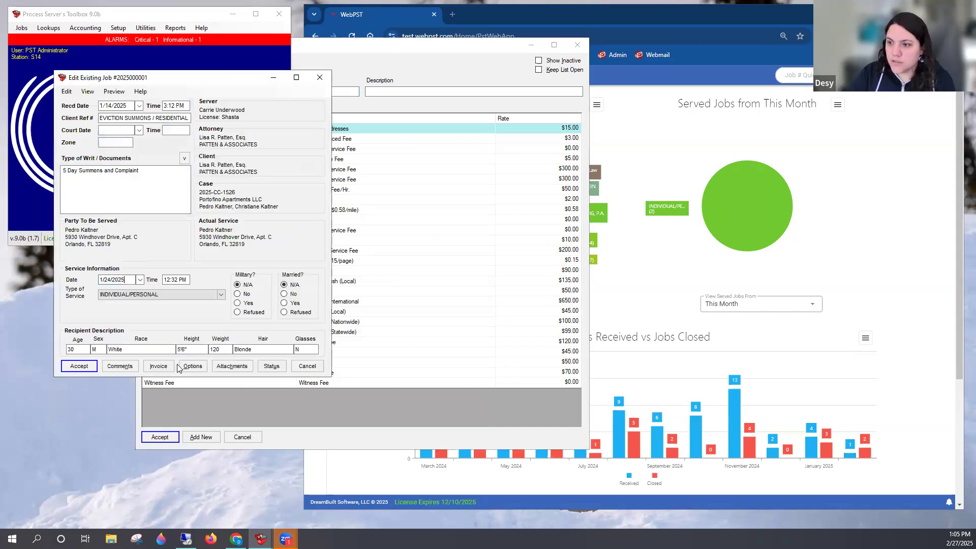
{"action": "left_click", "coordinate": [158, 366]}
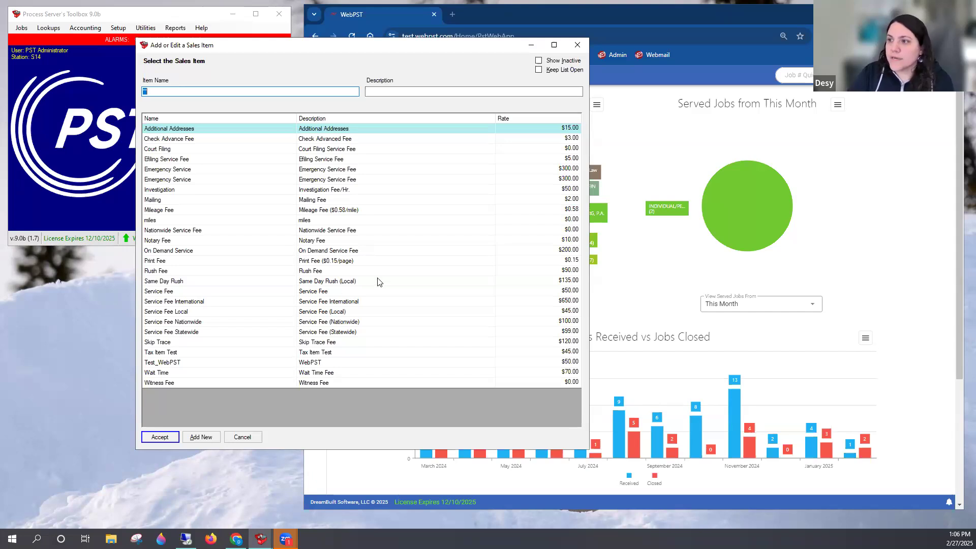
Select the Service Fee Local entry in the sales item list to view its rate, and close the list
{"action": "left_click", "coordinate": [244, 316]}
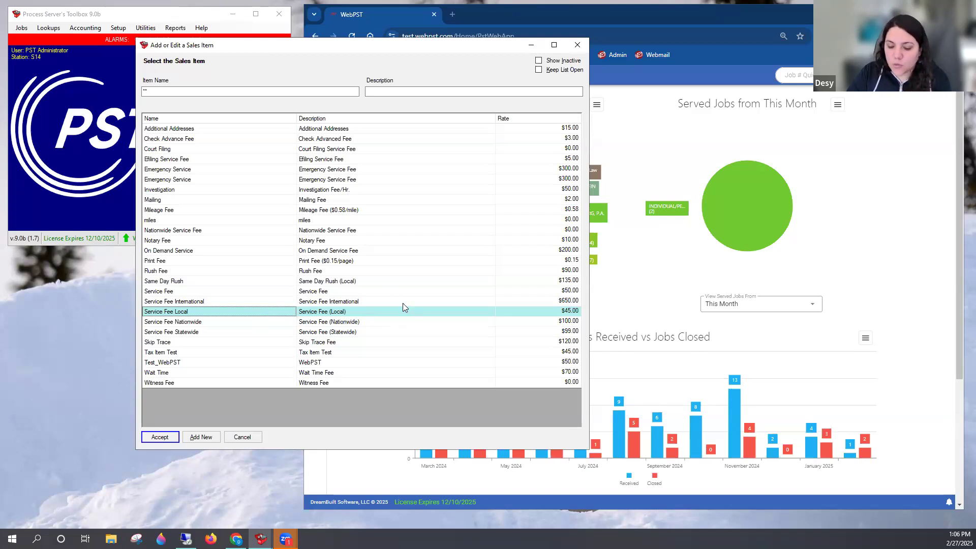
{"action": "left_click", "coordinate": [578, 45]}
Search the existing server profiles by the server's first name and open that server's payment rates
{"action": "left_click", "coordinate": [126, 29]}
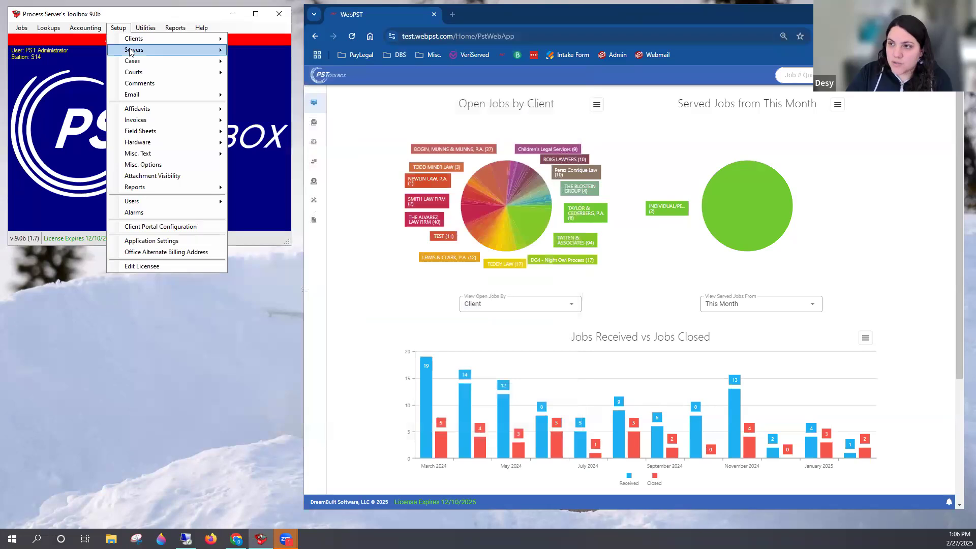
{"action": "mouse_move", "coordinate": [131, 50]}
{"action": "left_click", "coordinate": [266, 51]}
{"action": "type", "text": "desy"}
{"action": "key", "text": "BackSpace"}
{"action": "key", "text": "BackSpace"}
{"action": "key", "text": "BackSpace"}
{"action": "key", "text": "BackSpace"}
{"action": "type", "text": "bret"}
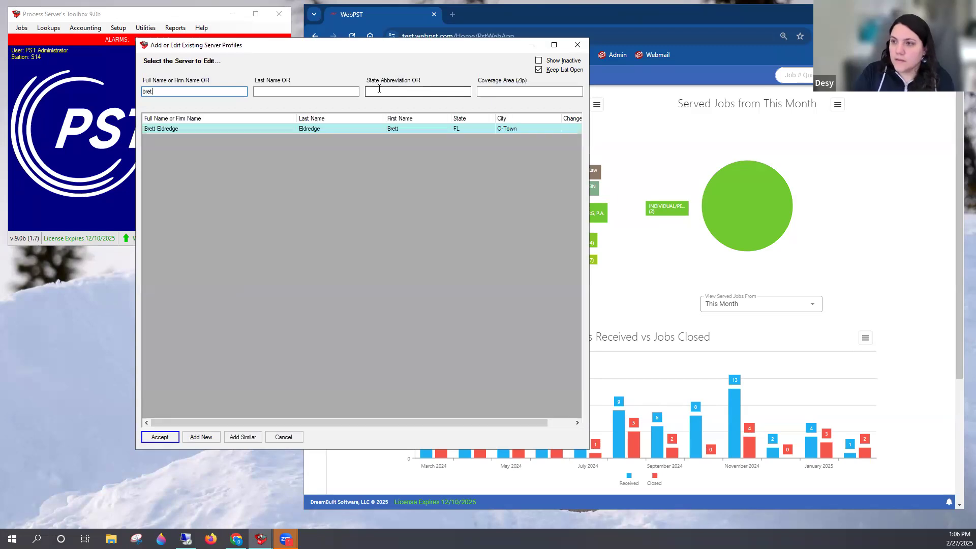
{"action": "key", "text": "Return"}
{"action": "key", "text": "Return"}
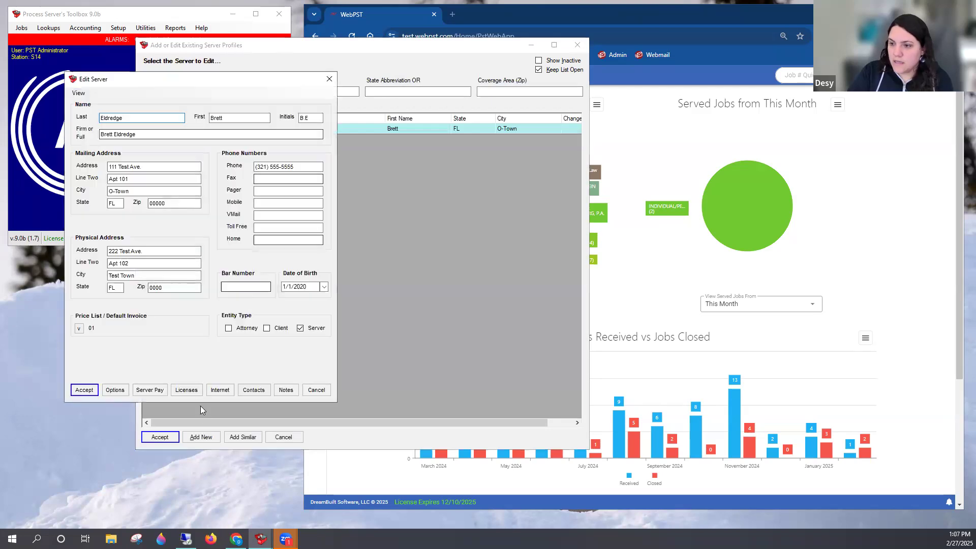
{"action": "left_click", "coordinate": [161, 393]}
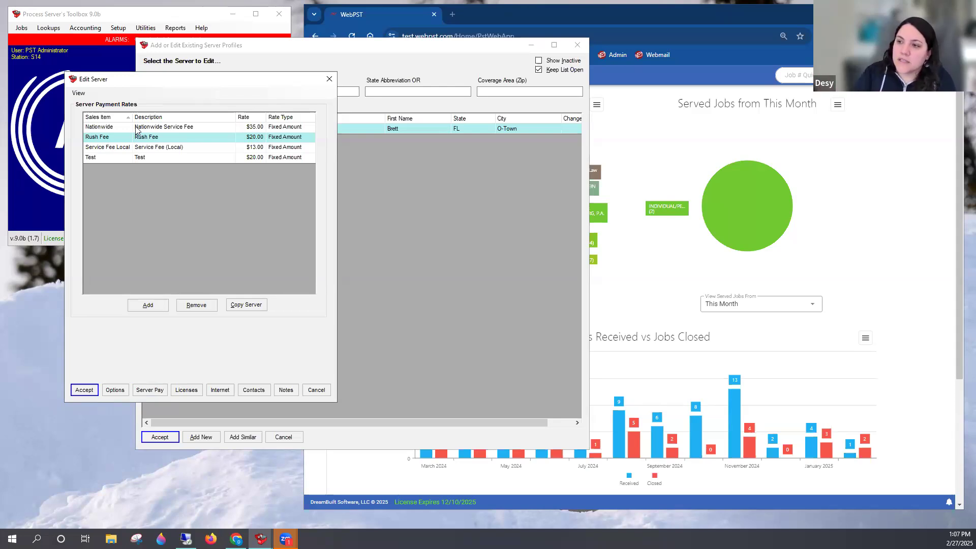
Add a Rush Fee payment rate for this server and set its rate type to Percentage
{"action": "left_click", "coordinate": [156, 308]}
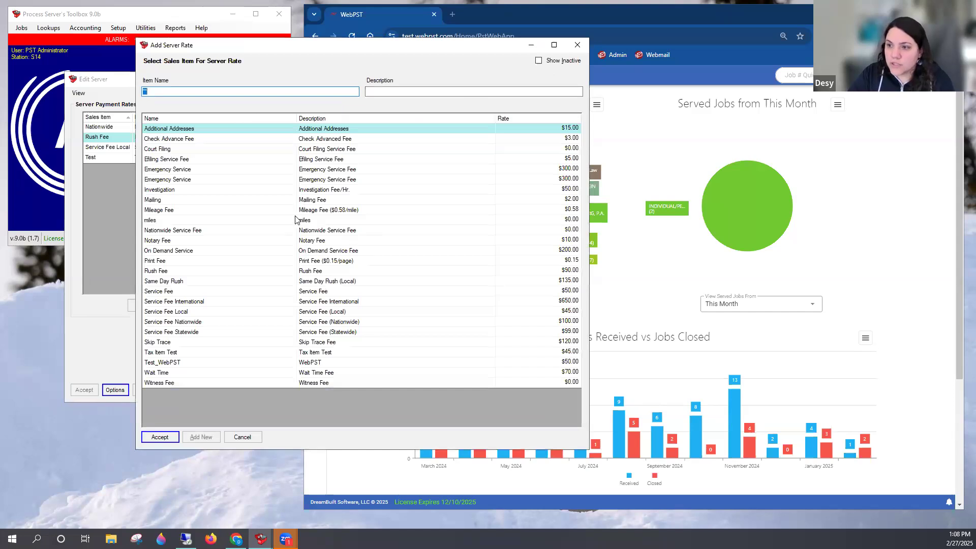
{"action": "left_click", "coordinate": [198, 272]}
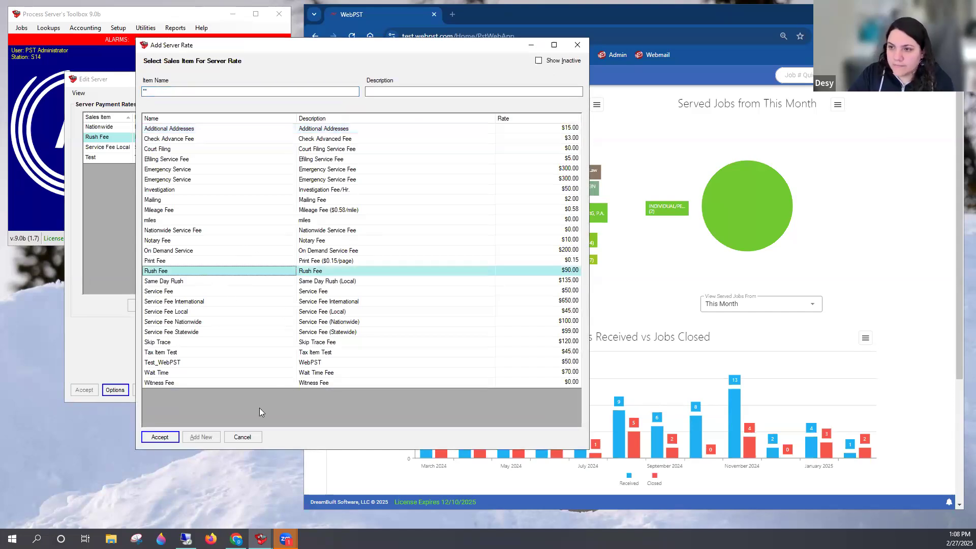
{"action": "left_click", "coordinate": [160, 438]}
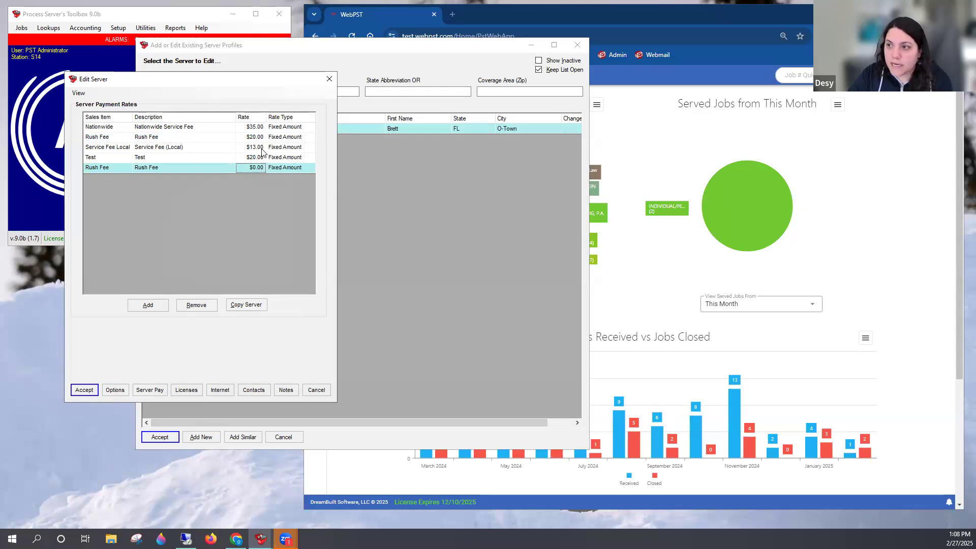
{"action": "left_click", "coordinate": [279, 170]}
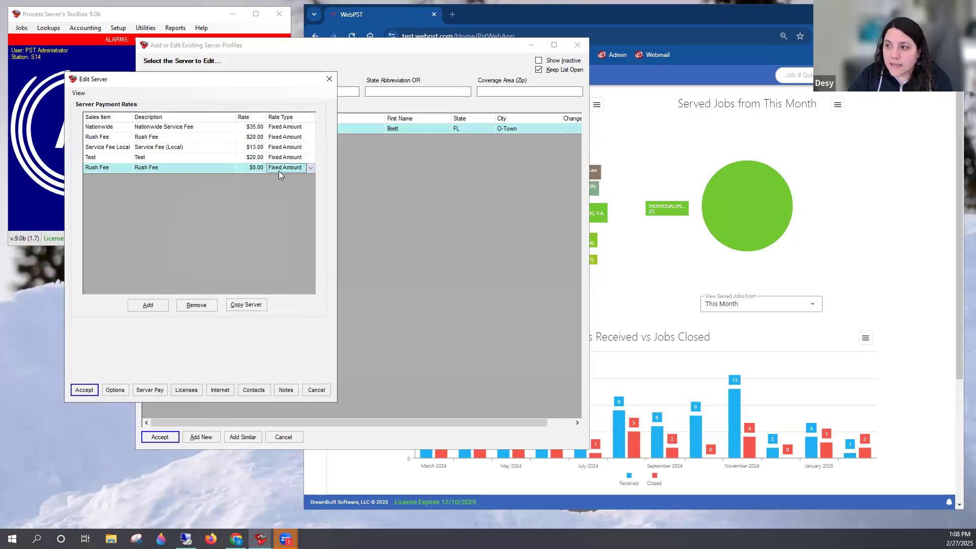
{"action": "left_click", "coordinate": [311, 169]}
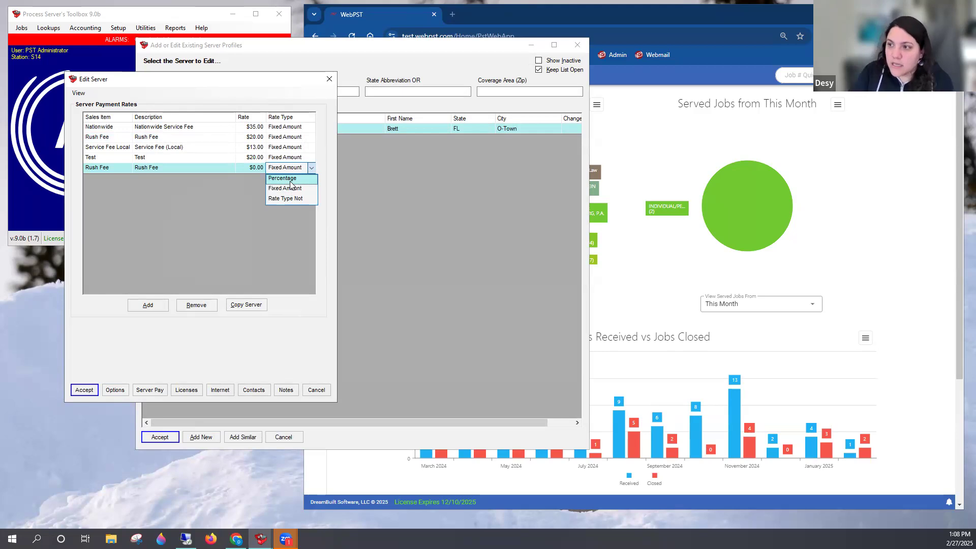
{"action": "left_click", "coordinate": [291, 180]}
Try 15 as the rate for the new percentage-based Rush Fee
{"action": "left_click", "coordinate": [256, 166]}
{"action": "type", "text": "15"}
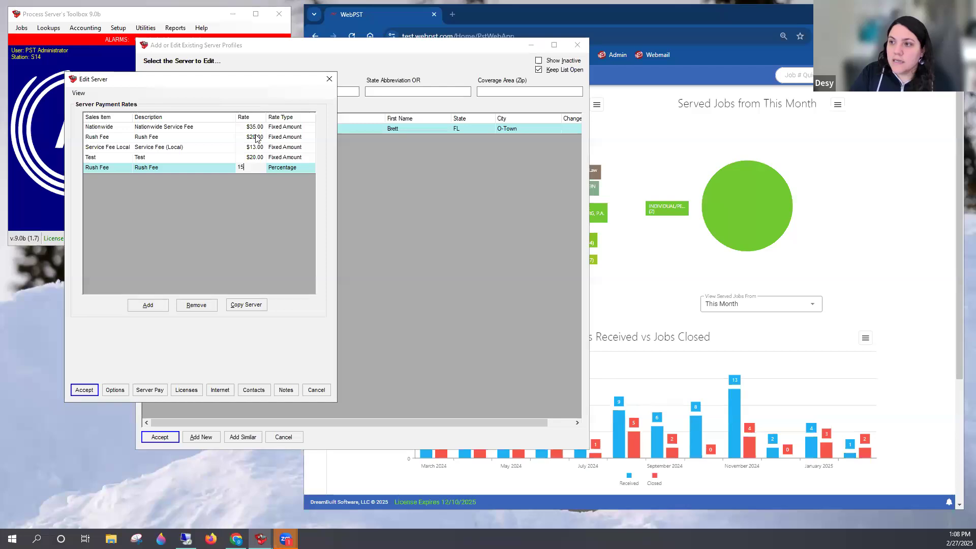
{"action": "left_click", "coordinate": [274, 157]}
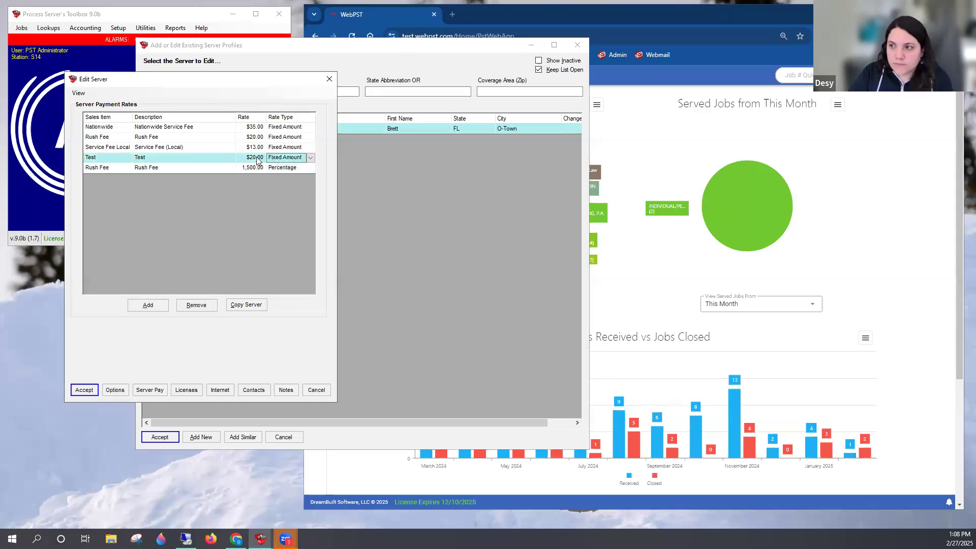
Set the percentage-based Rush Fee rate to .5 for 50%
{"action": "left_click", "coordinate": [257, 170]}
{"action": "type", "text": ".5"}
{"action": "key", "text": "Return"}
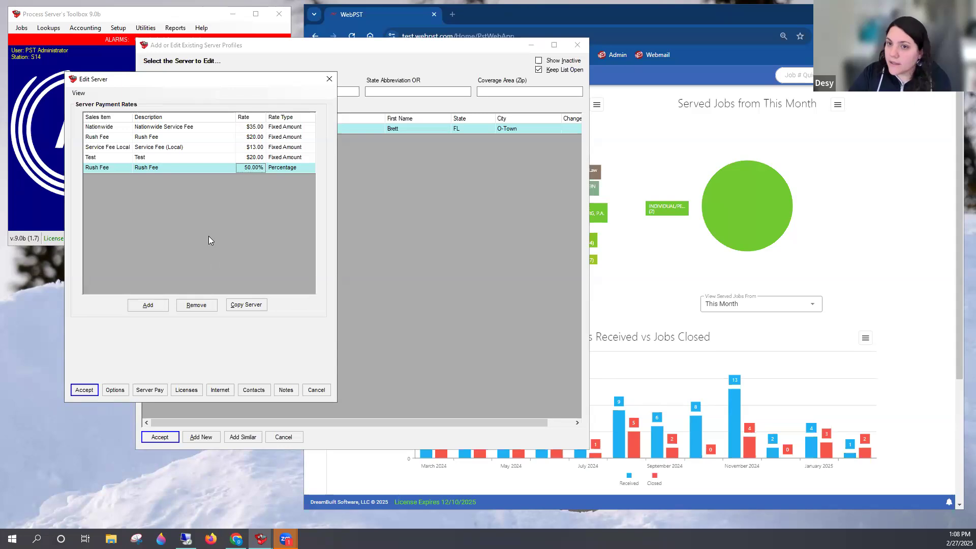
Remove the percentage-based Rush Fee rate, and close the server profile and the server list
{"action": "left_click", "coordinate": [196, 306]}
{"action": "left_click", "coordinate": [524, 307]}
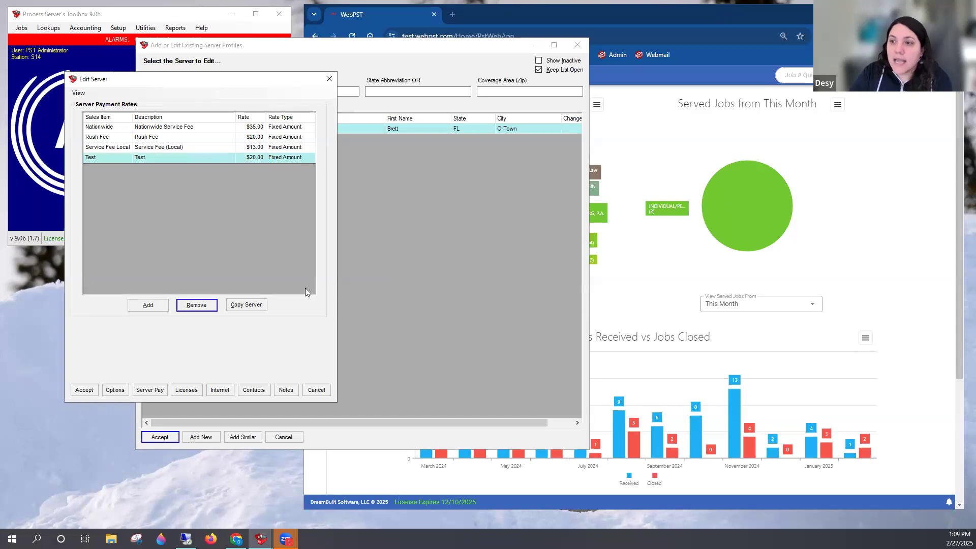
{"action": "left_click", "coordinate": [329, 78]}
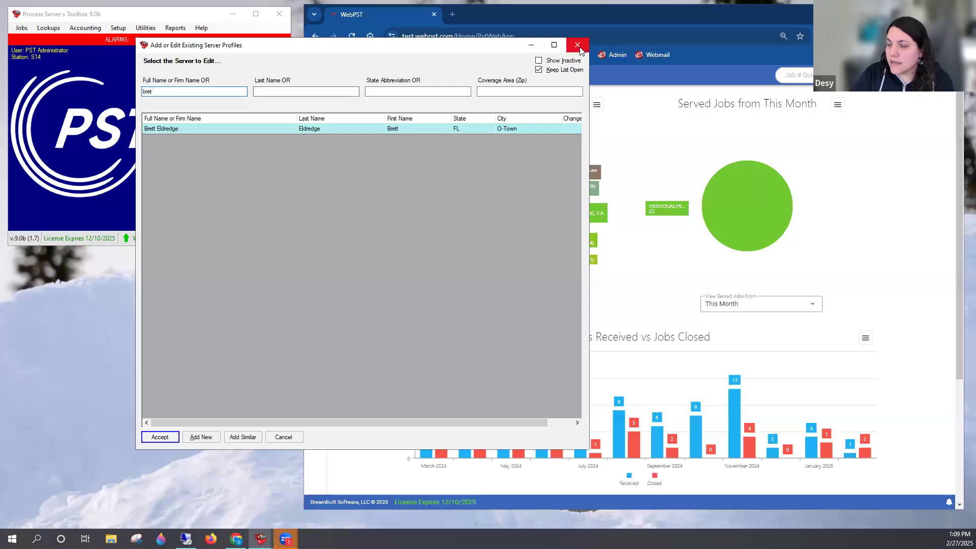
{"action": "left_click", "coordinate": [578, 44]}
{"action": "left_click", "coordinate": [116, 27]}
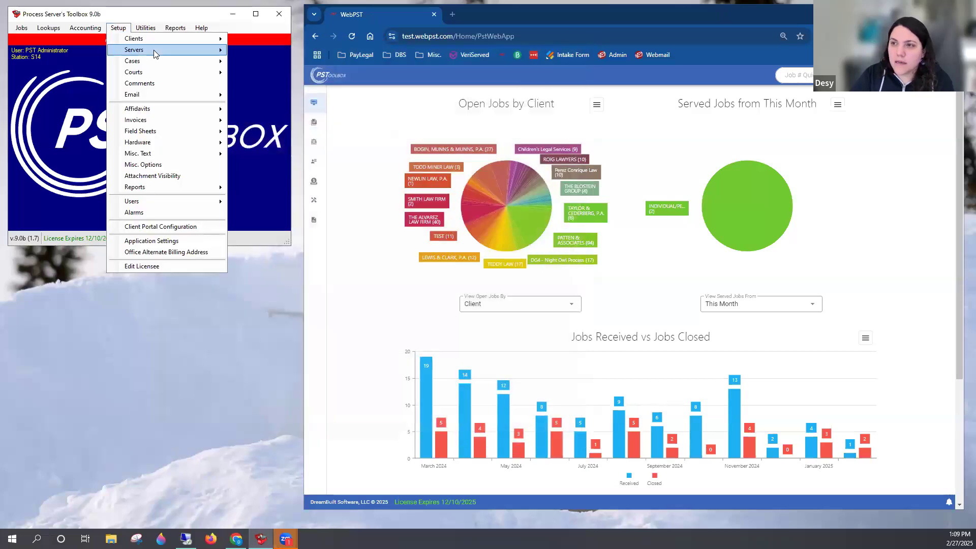
{"action": "mouse_move", "coordinate": [157, 49]}
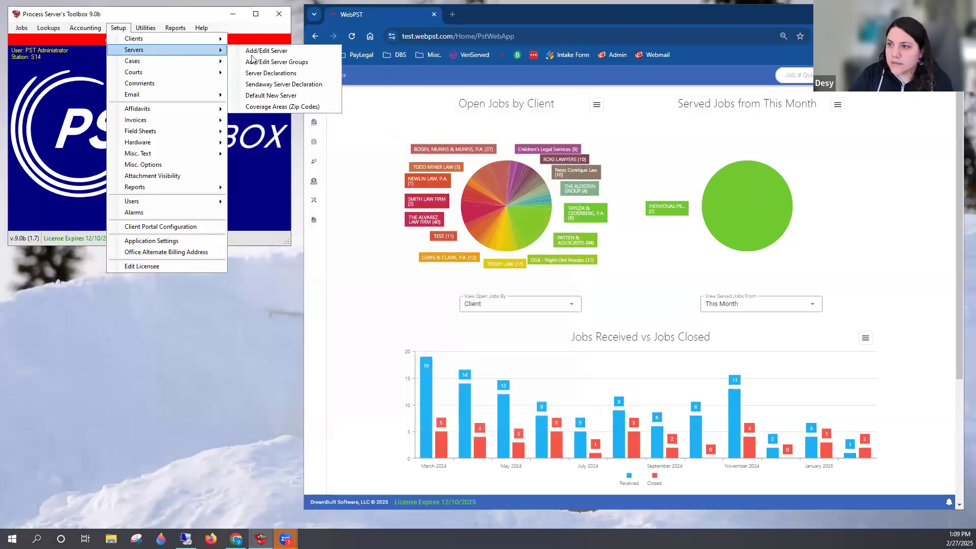
{"action": "left_click", "coordinate": [142, 19]}
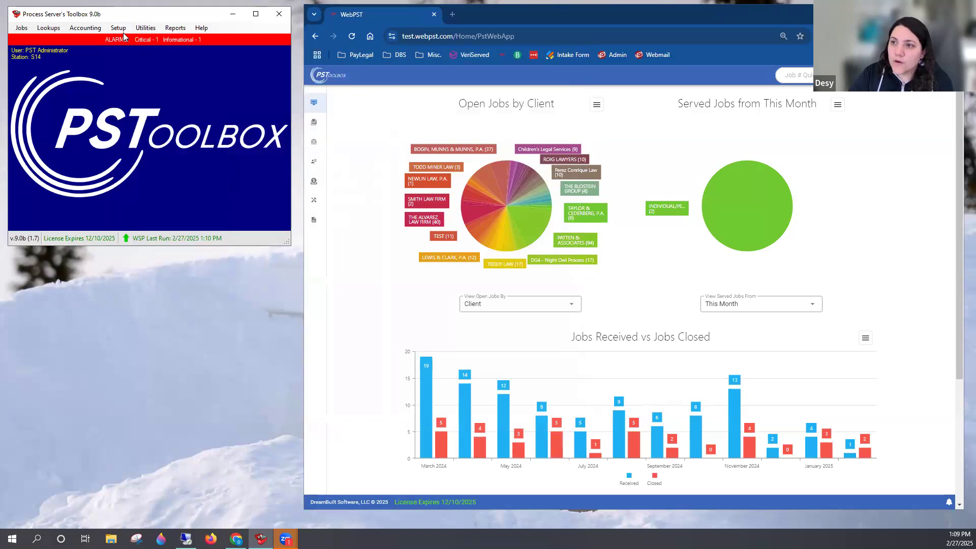
Open the server payment rates in the default new server settings
{"action": "left_click", "coordinate": [125, 30]}
{"action": "mouse_move", "coordinate": [142, 51]}
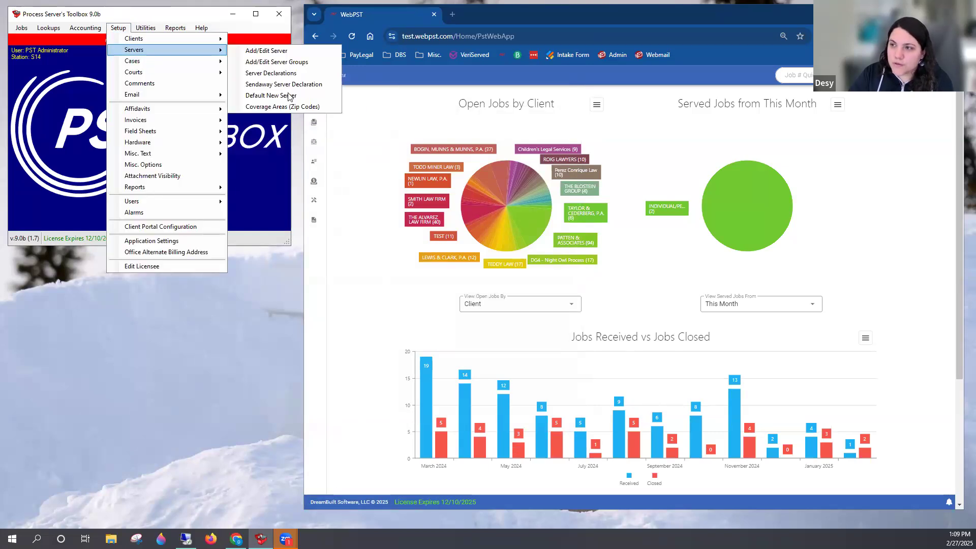
{"action": "left_click", "coordinate": [288, 98]}
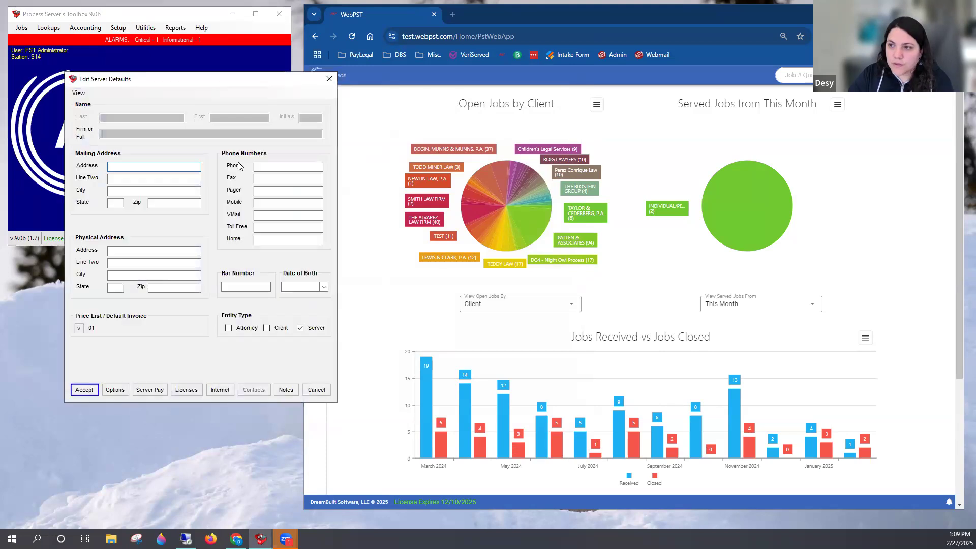
{"action": "left_click", "coordinate": [153, 391]}
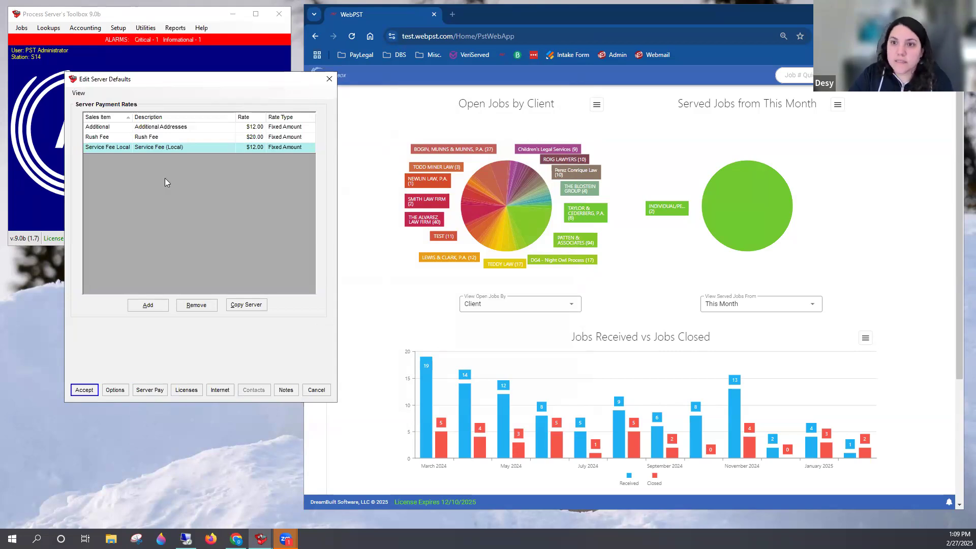
Remove the Additional Addresses, Rush Fee and Service Fee Local rates from the default server payment rates, and save the defaults
{"action": "left_click", "coordinate": [146, 128]}
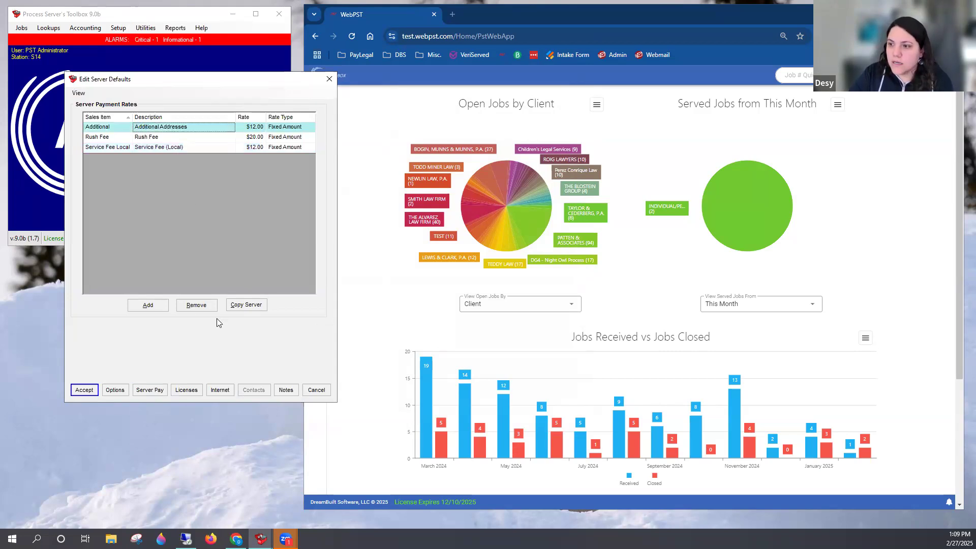
{"action": "left_click", "coordinate": [202, 308]}
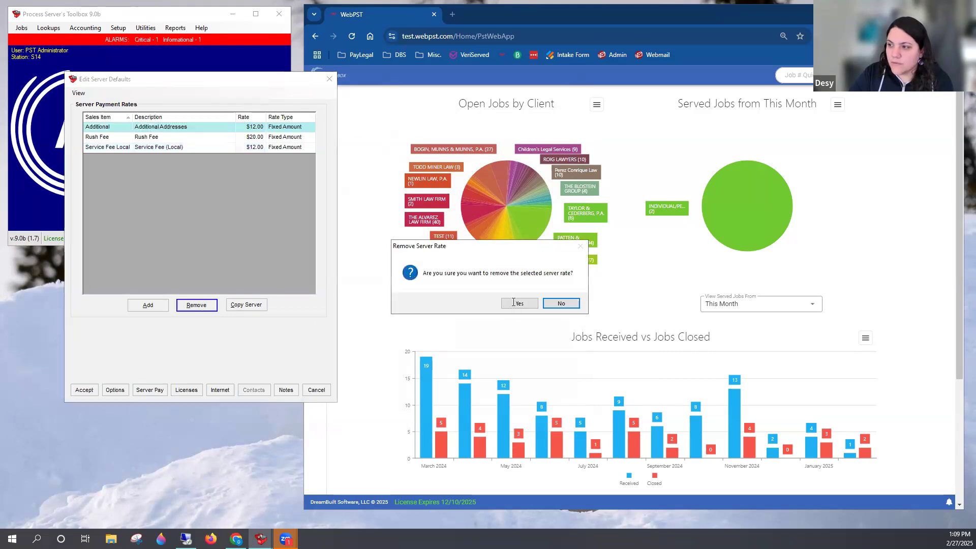
{"action": "left_click", "coordinate": [511, 303]}
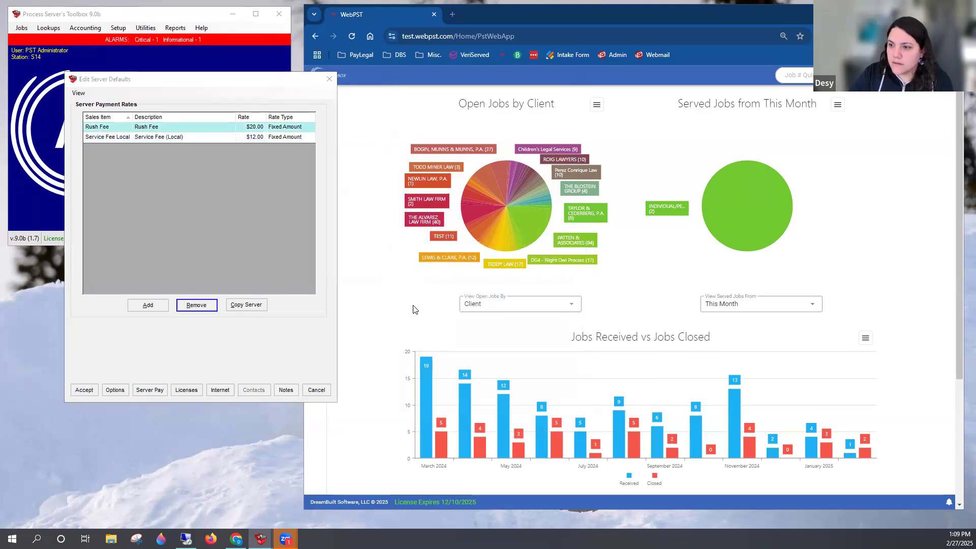
{"action": "key", "text": "Return"}
{"action": "left_click", "coordinate": [511, 304]}
{"action": "left_click", "coordinate": [181, 128]}
{"action": "left_click", "coordinate": [196, 308]}
{"action": "left_click", "coordinate": [511, 304]}
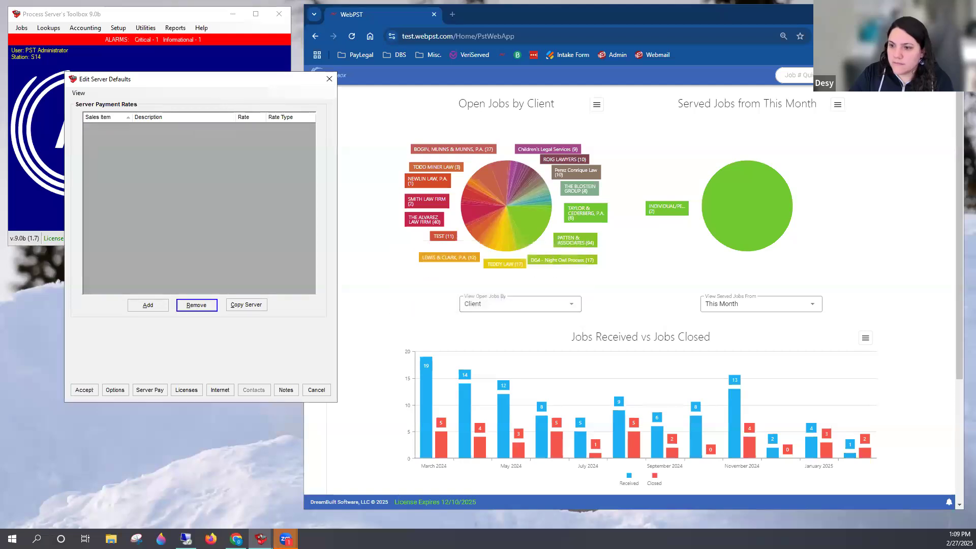
{"action": "left_click", "coordinate": [95, 392]}
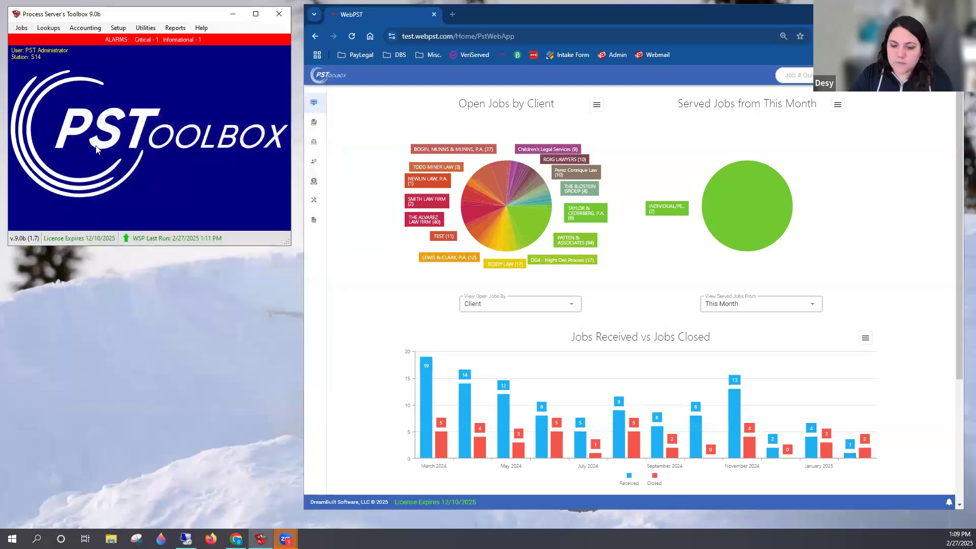
Start adding a new server profile and open its server payment rates
{"action": "left_click", "coordinate": [117, 28]}
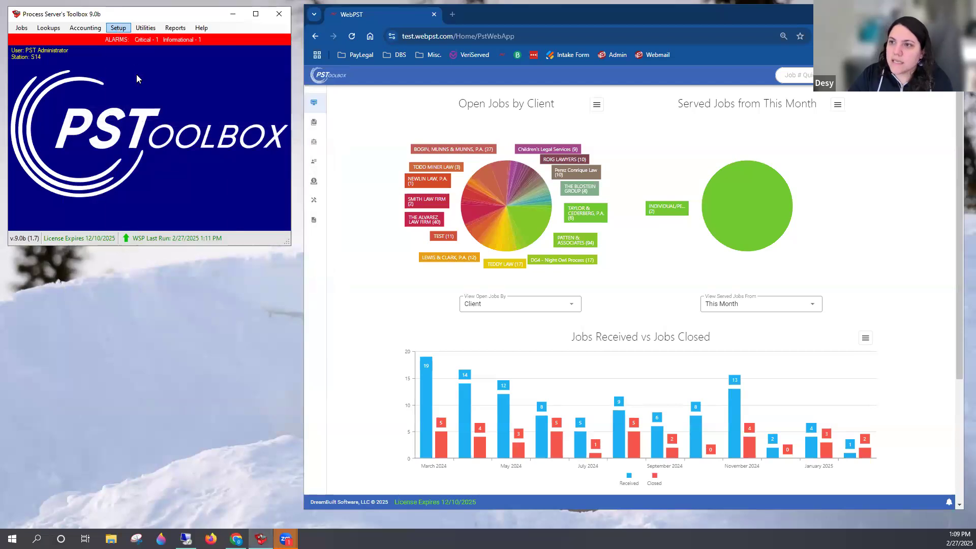
{"action": "mouse_move", "coordinate": [145, 49]}
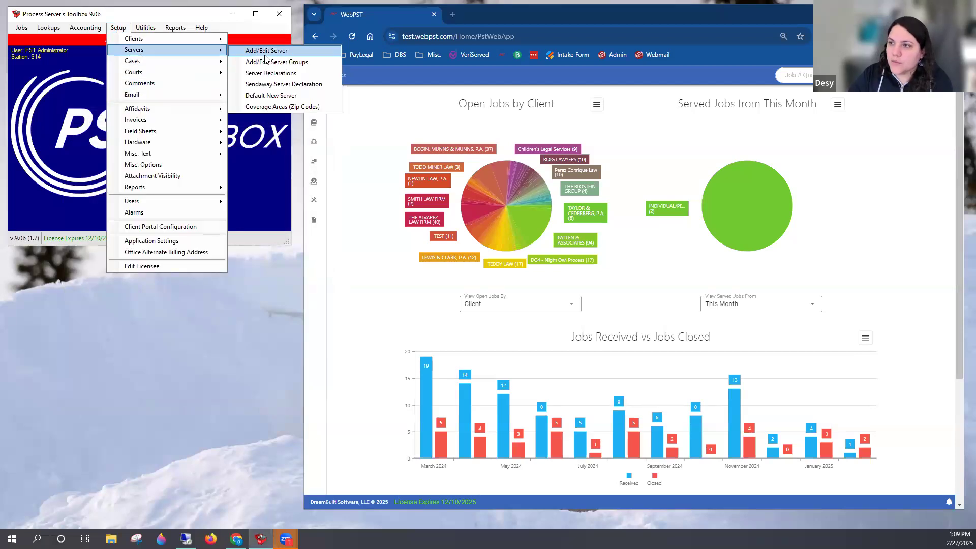
{"action": "left_click", "coordinate": [266, 51]}
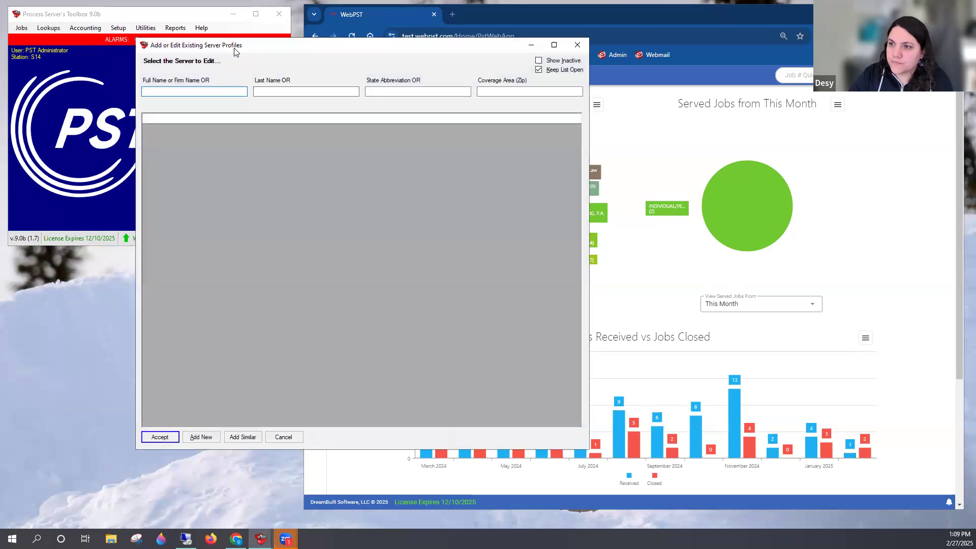
{"action": "key", "text": "alt+a"}
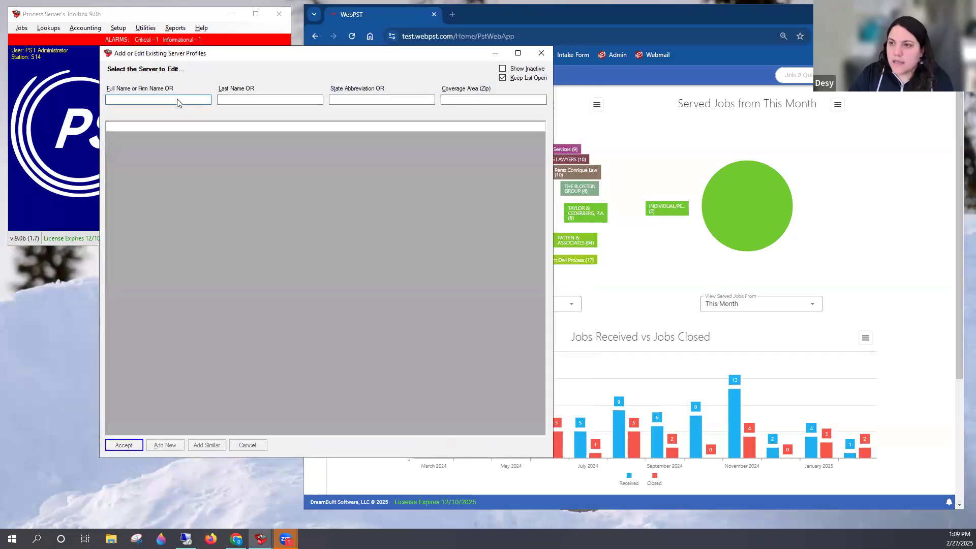
{"action": "left_click", "coordinate": [150, 390]}
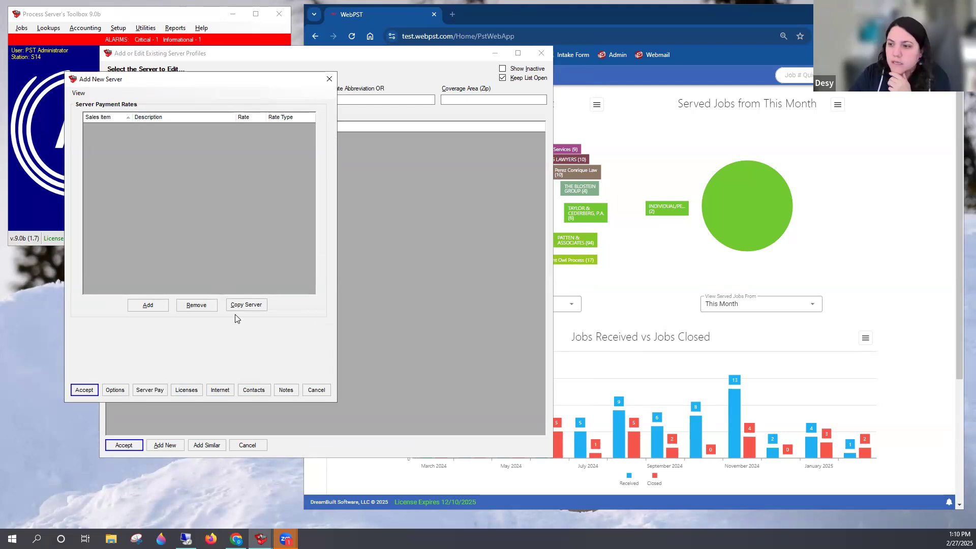
Copy the pay rates from the existing server in O-Town, FL into the new server's payment rates
{"action": "left_click", "coordinate": [253, 306]}
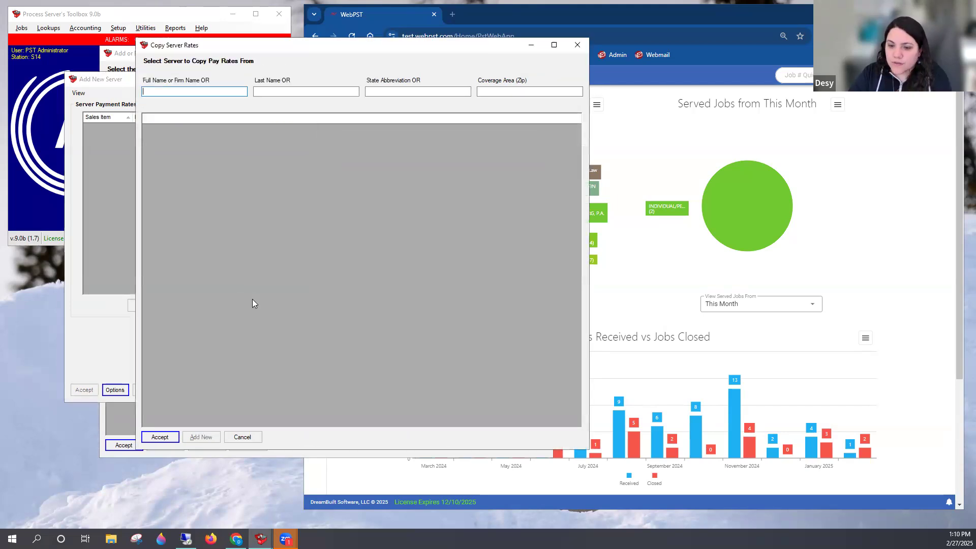
{"action": "type", "text": "bre"}
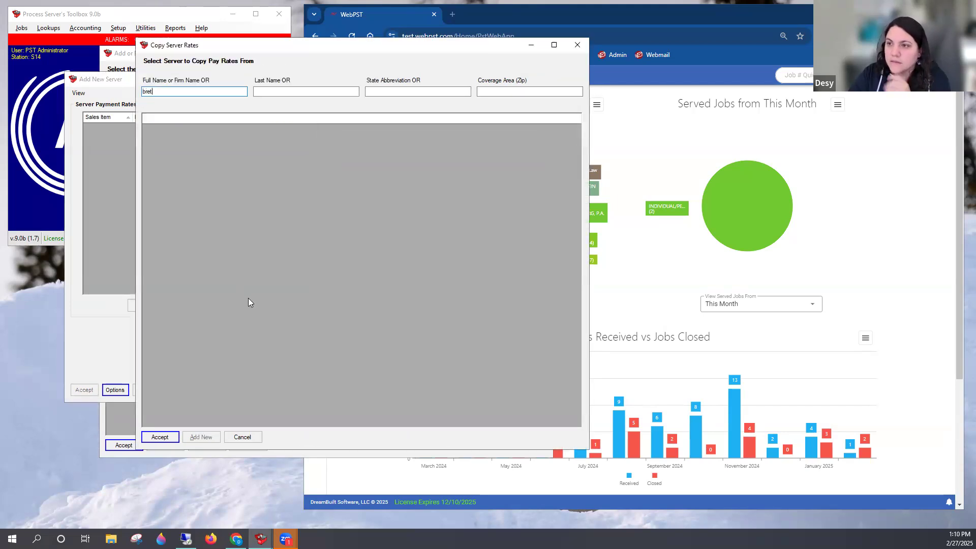
{"action": "type", "text": "t"}
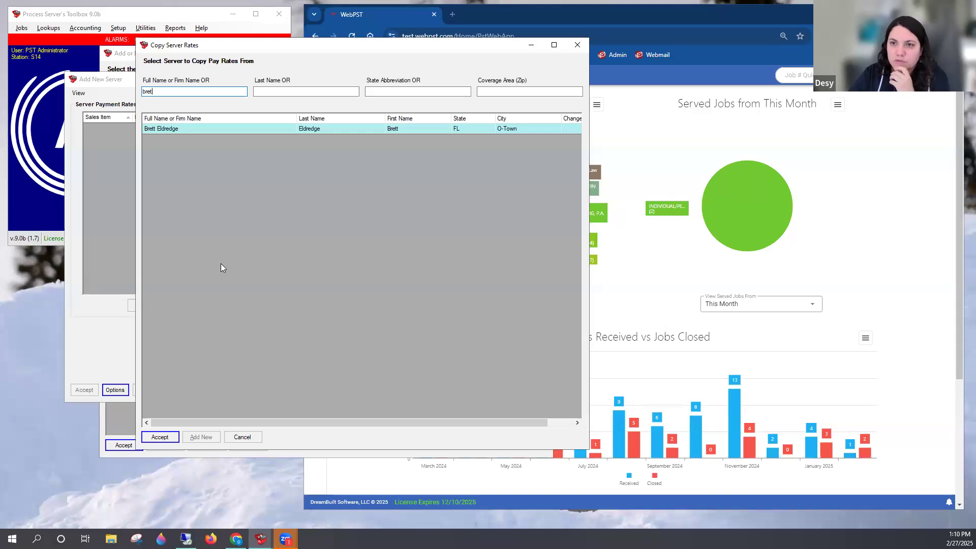
{"action": "left_click", "coordinate": [160, 436]}
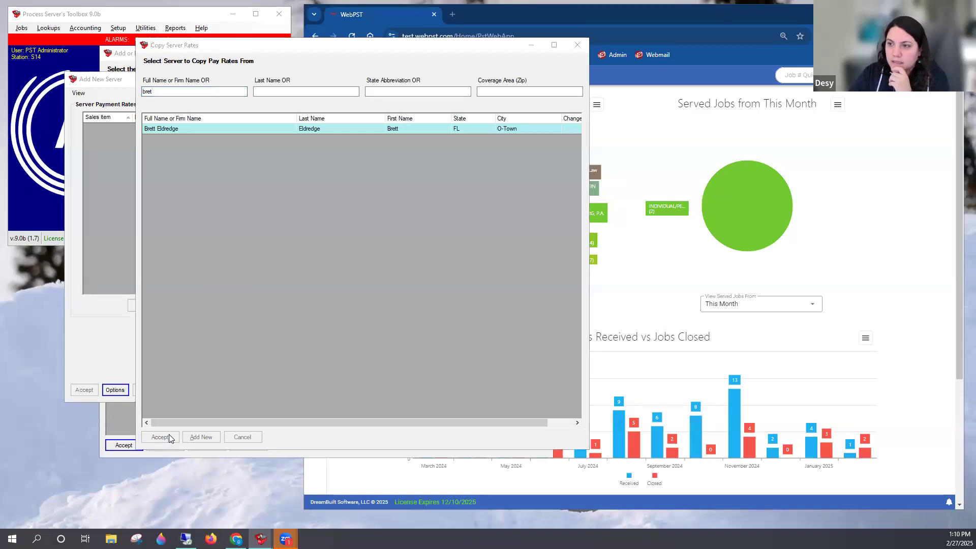
{"action": "left_click", "coordinate": [437, 299]}
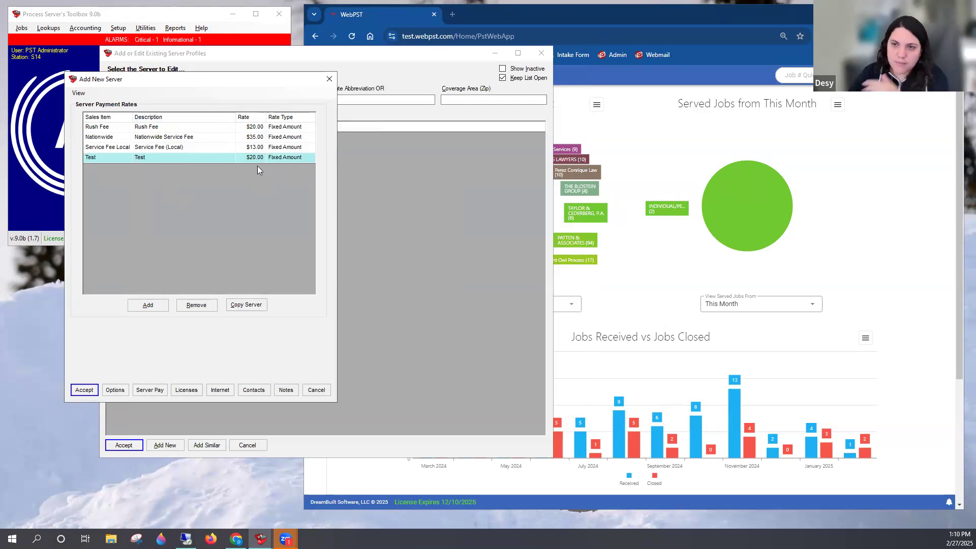
Set the new server's Rush Fee rate to $30, and close the new server and the server list without saving
{"action": "left_click", "coordinate": [256, 129]}
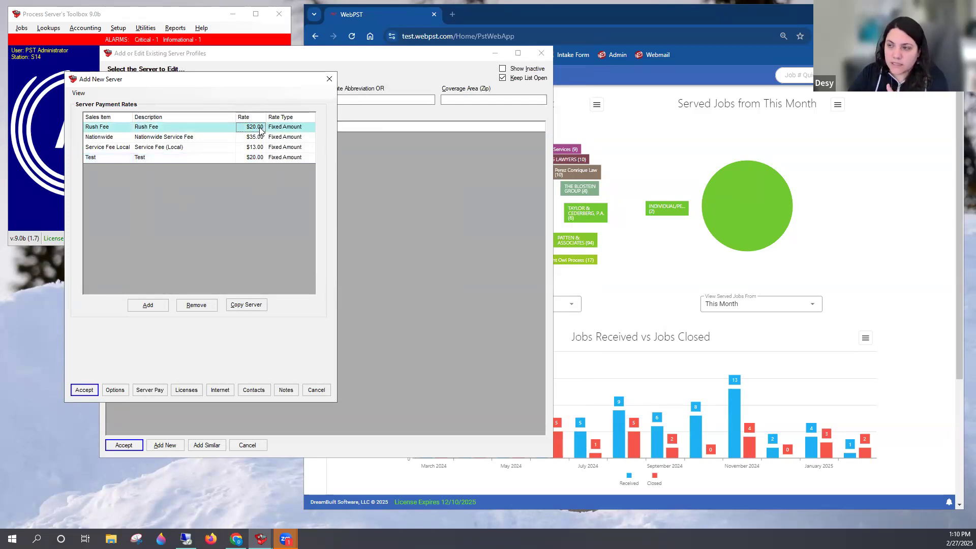
{"action": "left_click", "coordinate": [258, 129]}
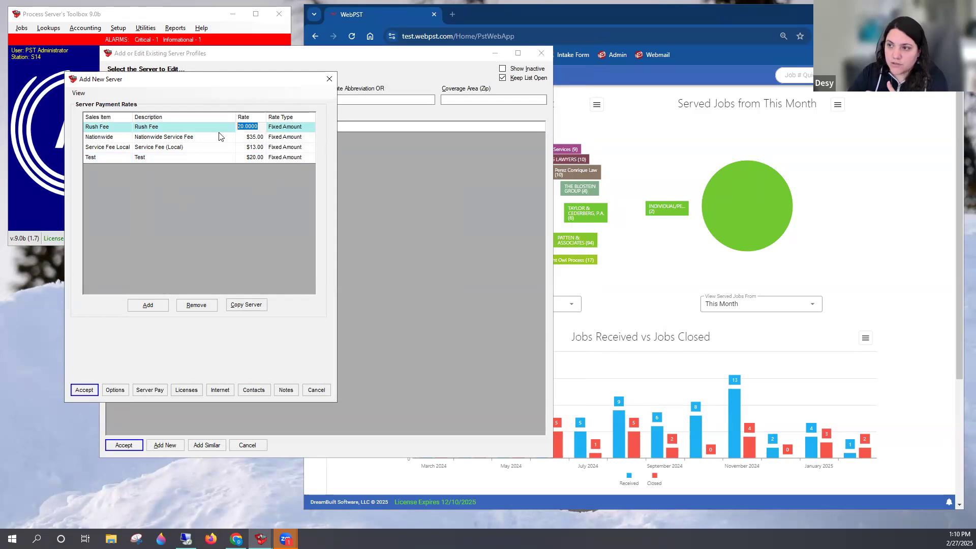
{"action": "type", "text": "30"}
{"action": "key", "text": "Return"}
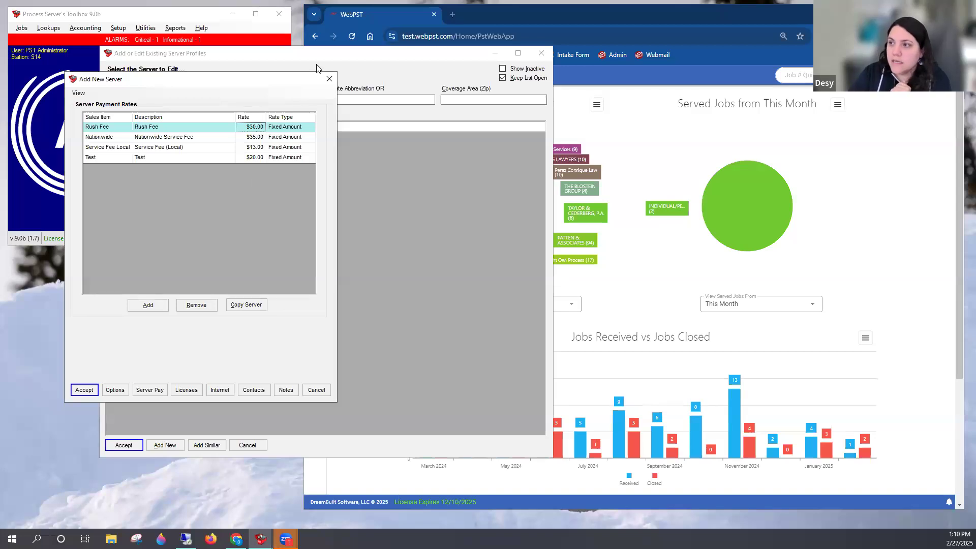
{"action": "left_click", "coordinate": [329, 79]}
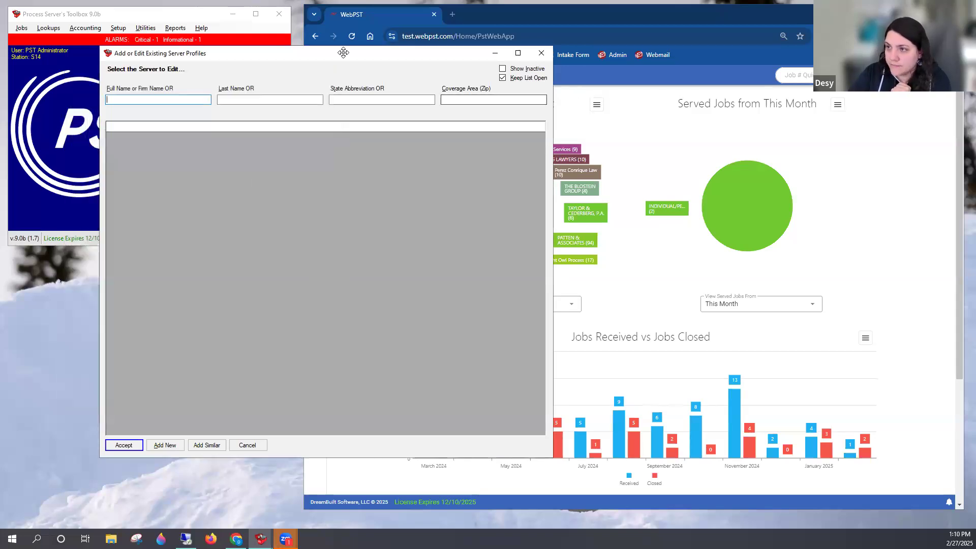
{"action": "key", "text": "Escape"}
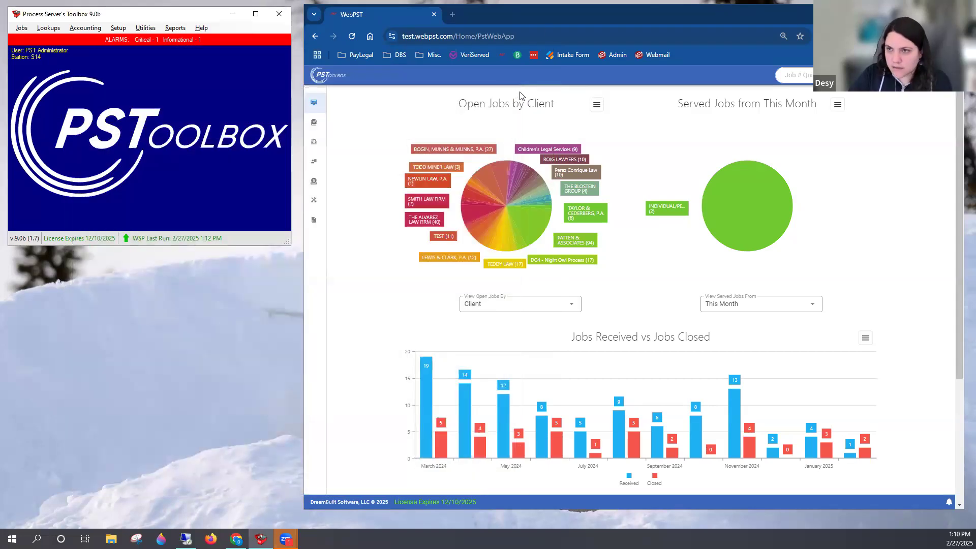
Switch to WebPST and list all active servers
{"action": "mouse_move", "coordinate": [315, 159]}
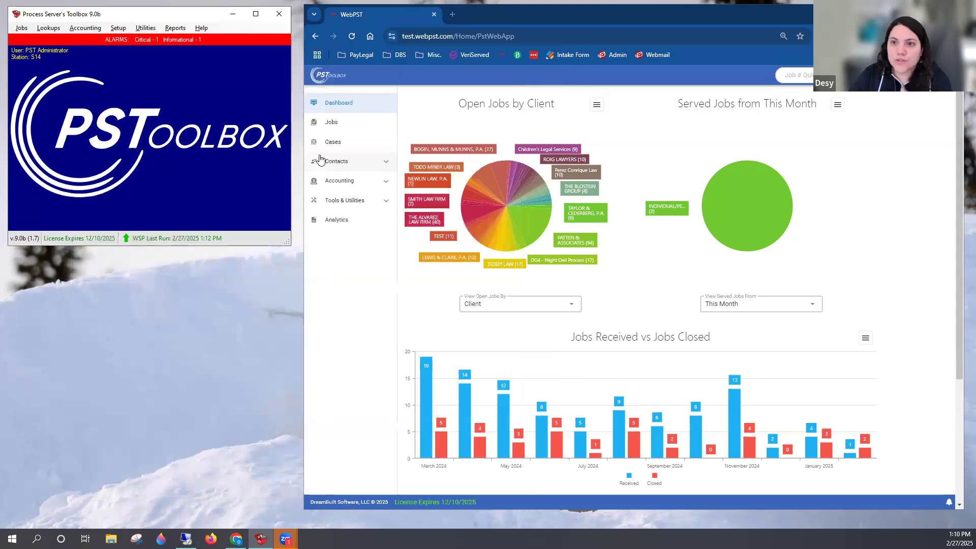
{"action": "left_click", "coordinate": [346, 168]}
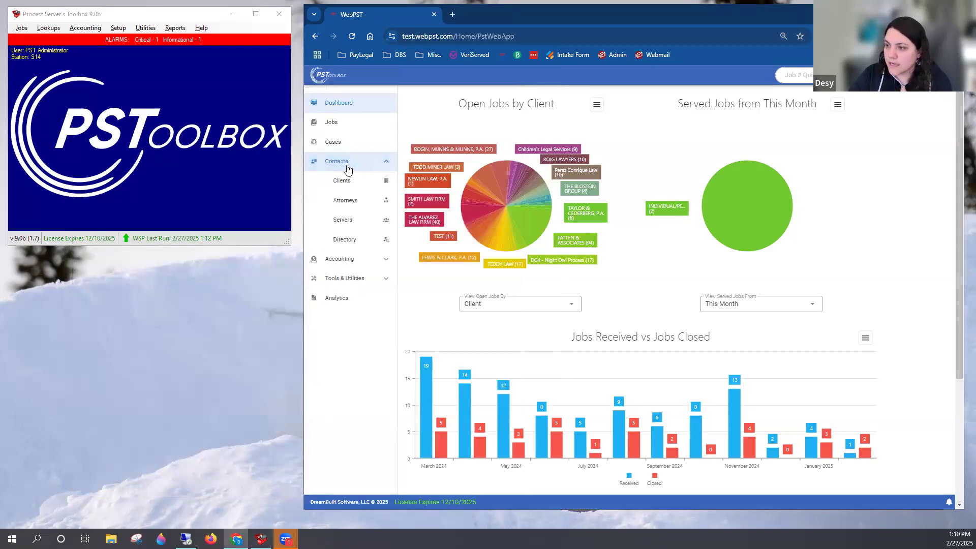
{"action": "left_click", "coordinate": [361, 221]}
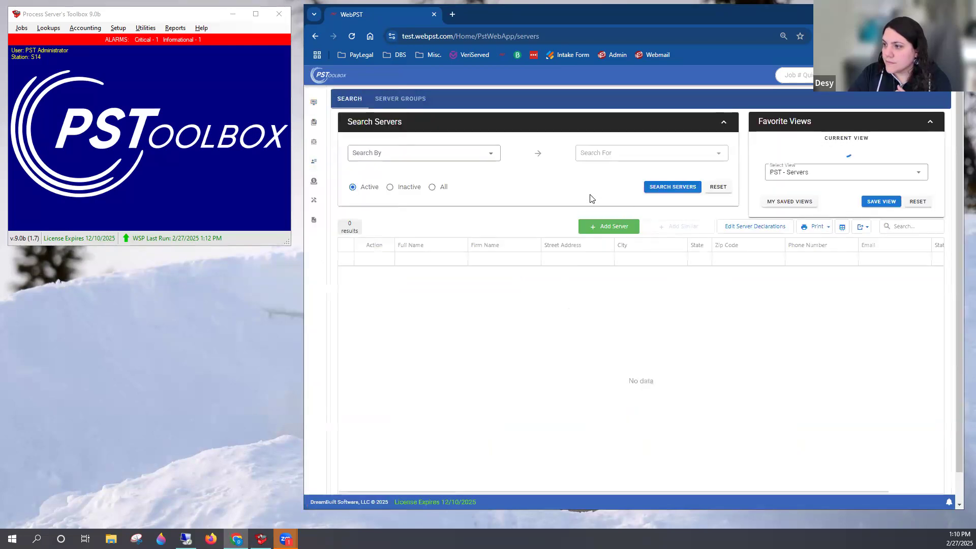
{"action": "left_click", "coordinate": [672, 187]}
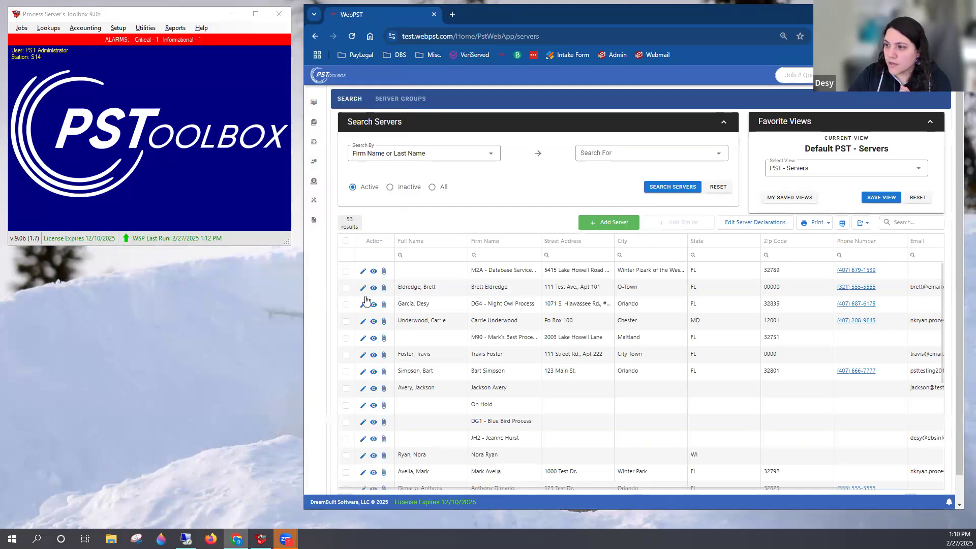
Open the O-Town server for editing and show the Server Pay section of its server options
{"action": "left_click", "coordinate": [363, 288]}
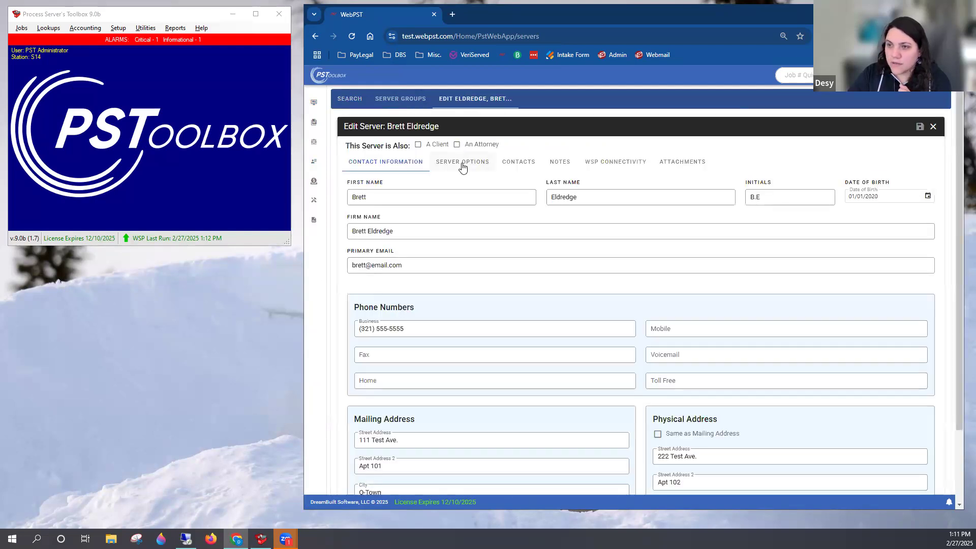
{"action": "left_click", "coordinate": [463, 168]}
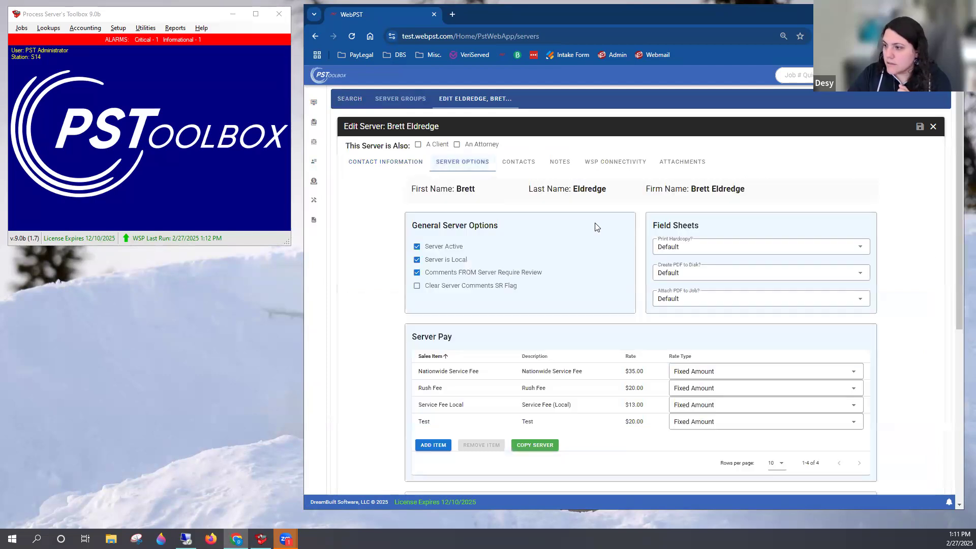
{"action": "scroll", "coordinate": [595, 214], "scroll_direction": "down", "scroll_amount": 2}
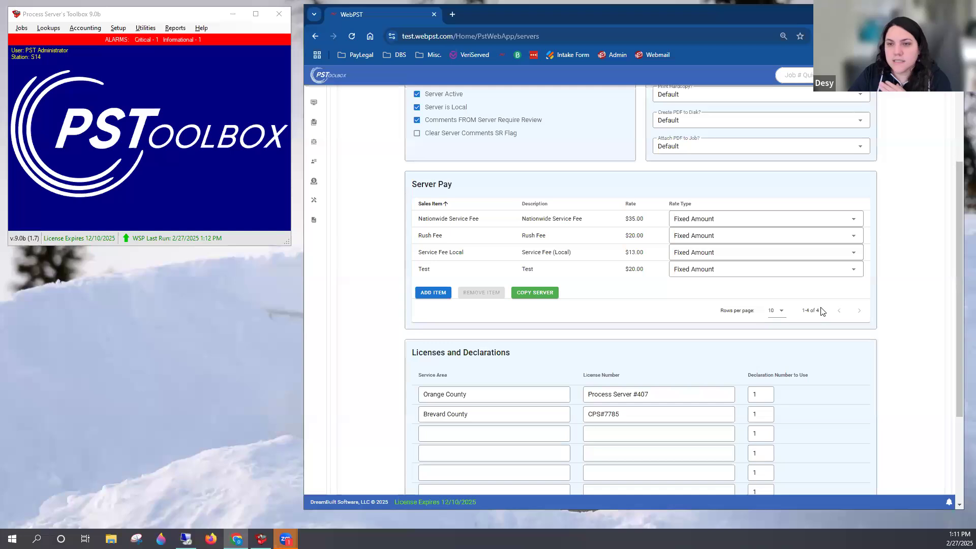
Show the Nationwide Service Fee's rate type choices, open its rate for editing without changing it, and select the Test item
{"action": "left_click", "coordinate": [725, 222]}
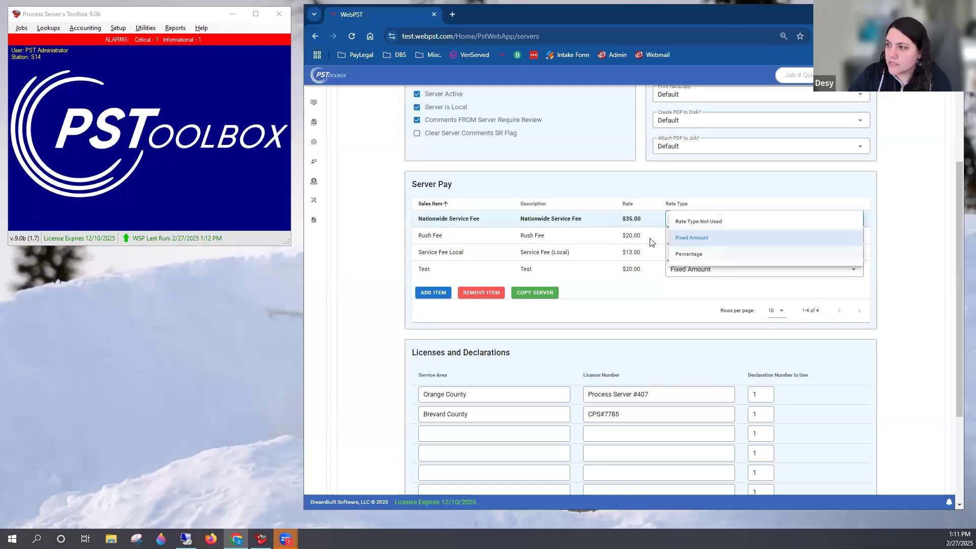
{"action": "left_click", "coordinate": [633, 224]}
{"action": "left_click", "coordinate": [630, 221]}
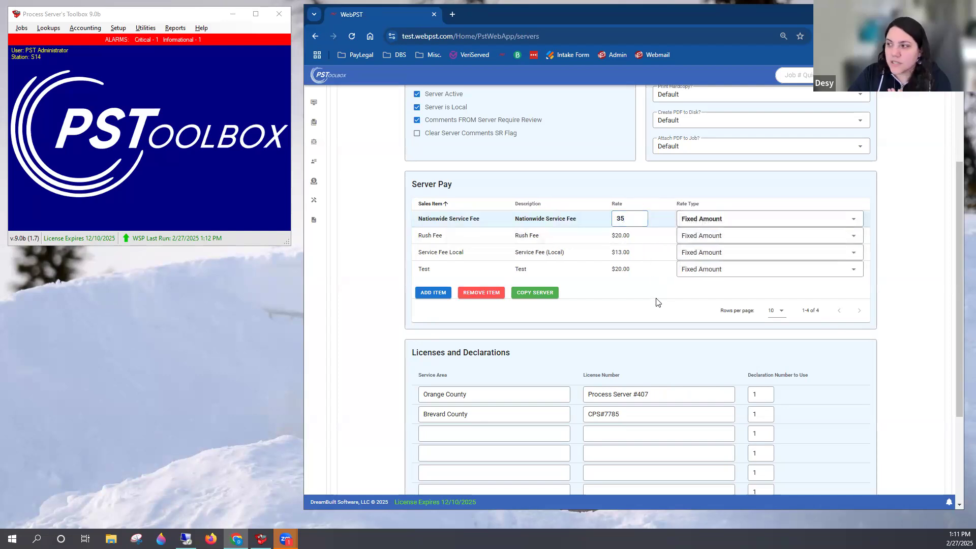
{"action": "left_click", "coordinate": [894, 280]}
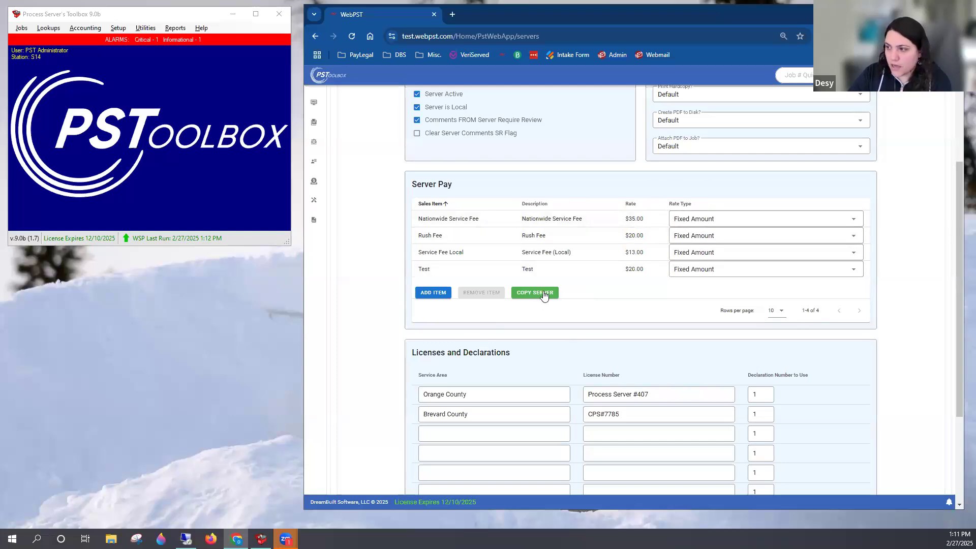
{"action": "left_click", "coordinate": [497, 275]}
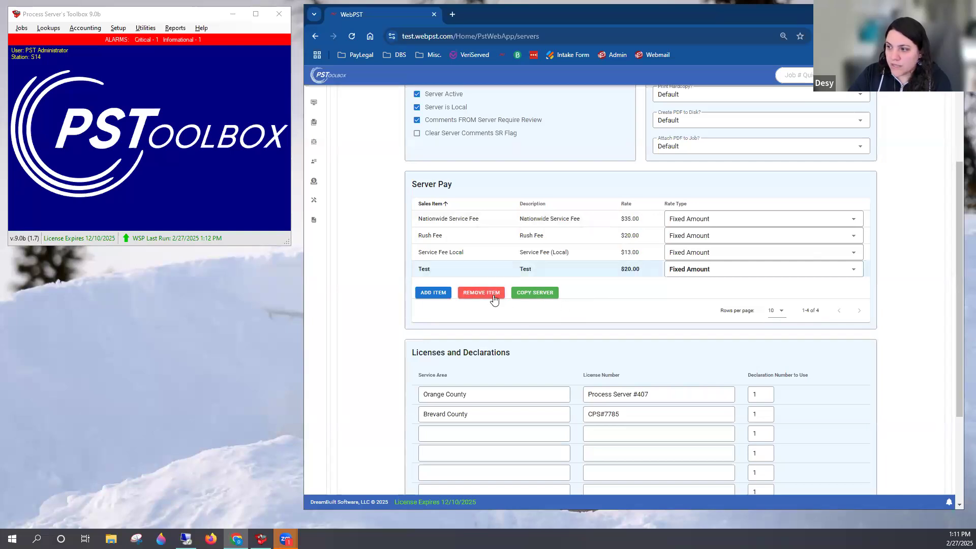
Review all sales items available for a server rate without adding one, and close the server's profile
{"action": "left_click", "coordinate": [437, 293]}
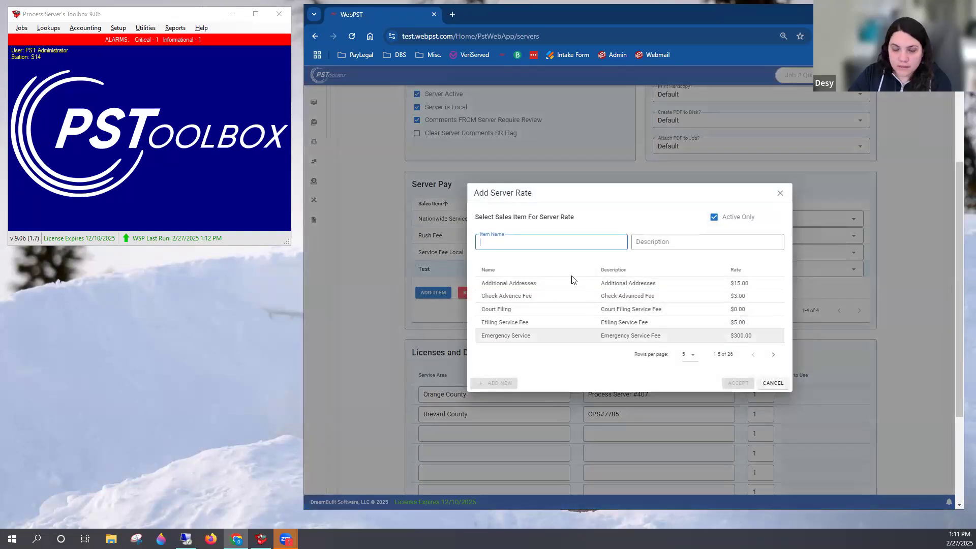
{"action": "left_click", "coordinate": [695, 359]}
{"action": "left_click", "coordinate": [694, 420]}
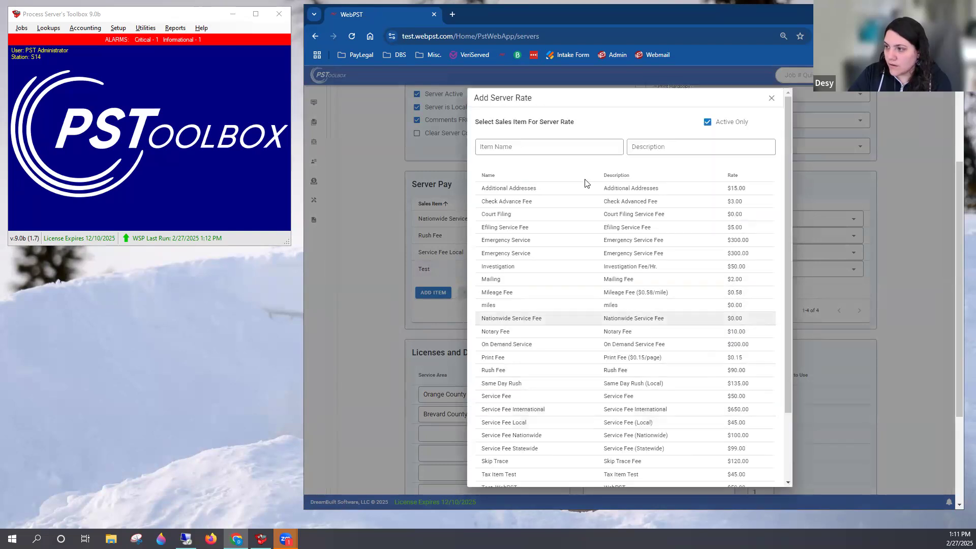
{"action": "scroll", "coordinate": [585, 228], "scroll_direction": "down", "scroll_amount": 2}
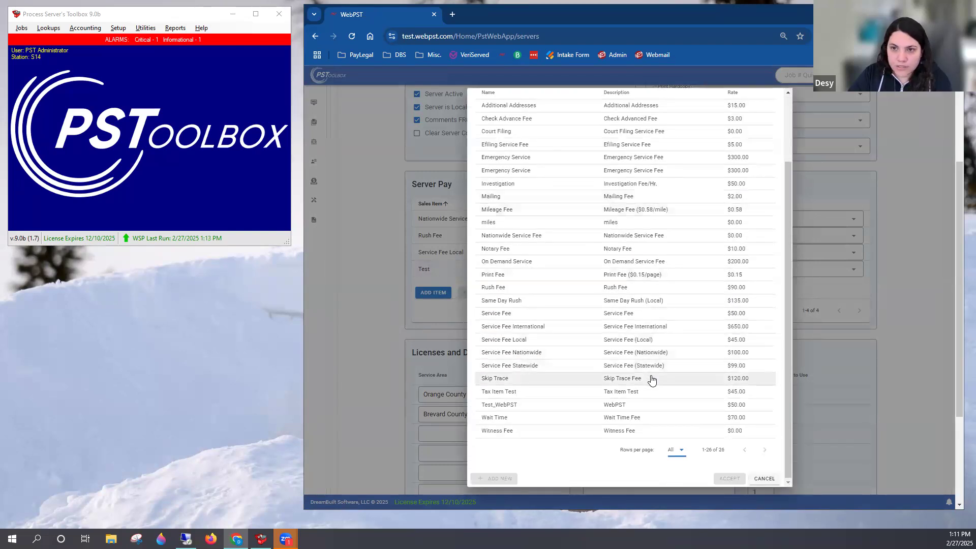
{"action": "scroll", "coordinate": [645, 350], "scroll_direction": "up", "scroll_amount": 5}
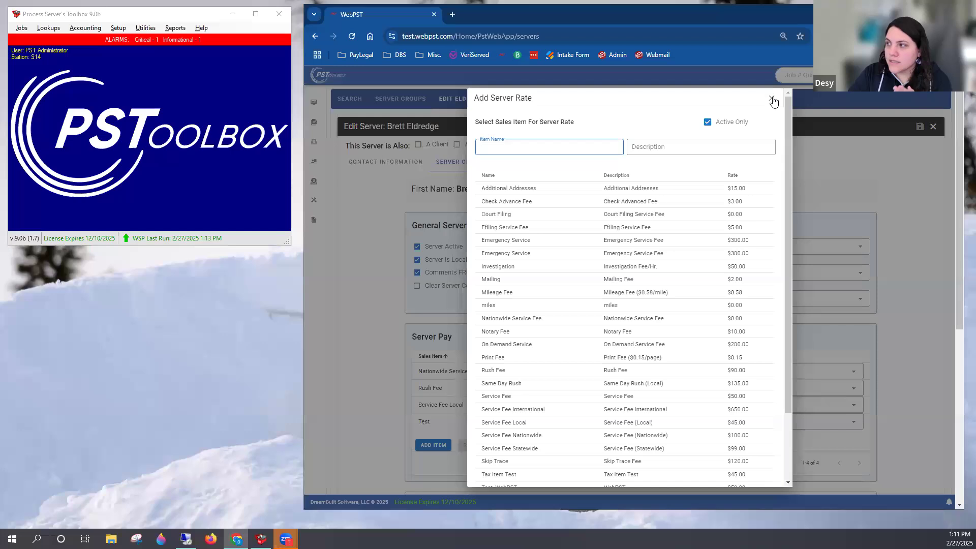
{"action": "left_click", "coordinate": [772, 99]}
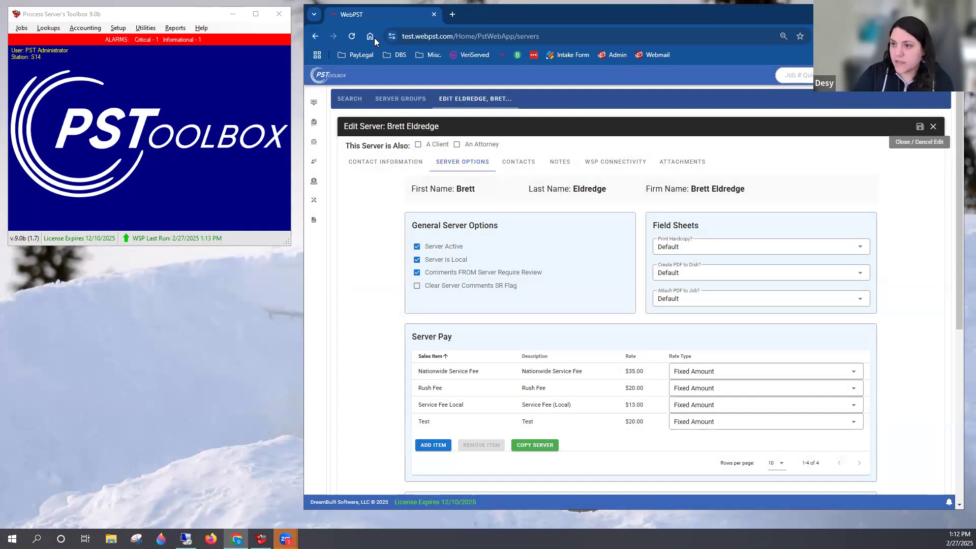
{"action": "left_click", "coordinate": [137, 23]}
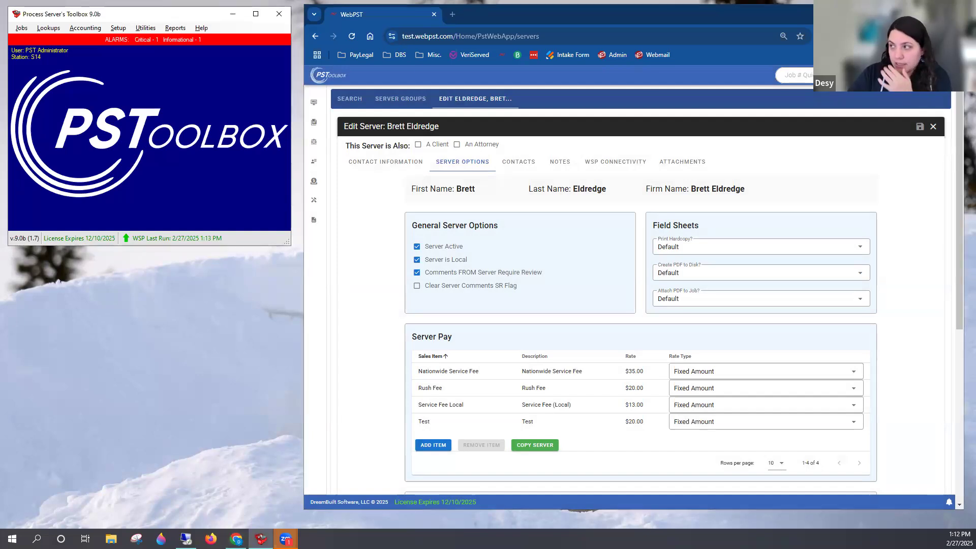
{"action": "left_click", "coordinate": [934, 127]}
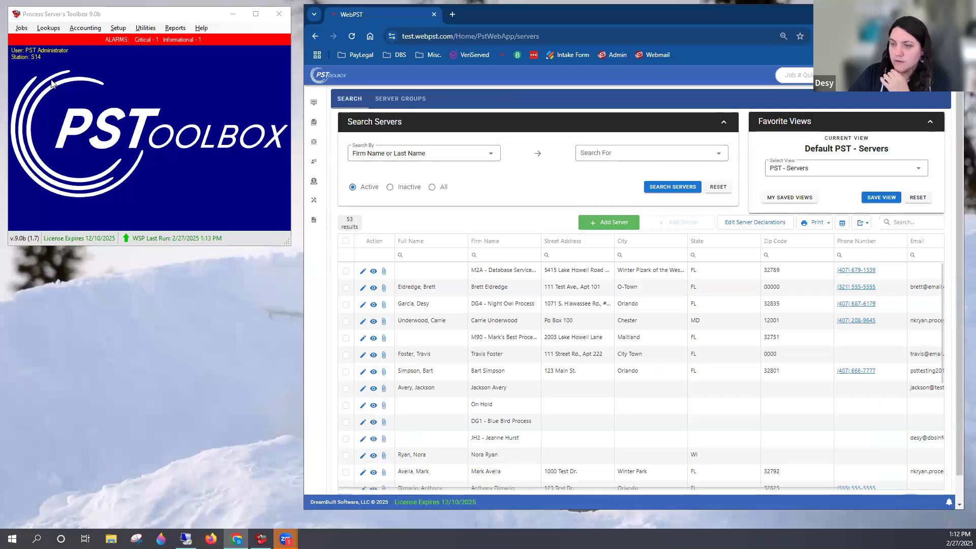
Switch to Process Server's Toolbox, open the Server Report (Classic) from the accounting functions, and reposition its window
{"action": "left_click", "coordinate": [111, 11]}
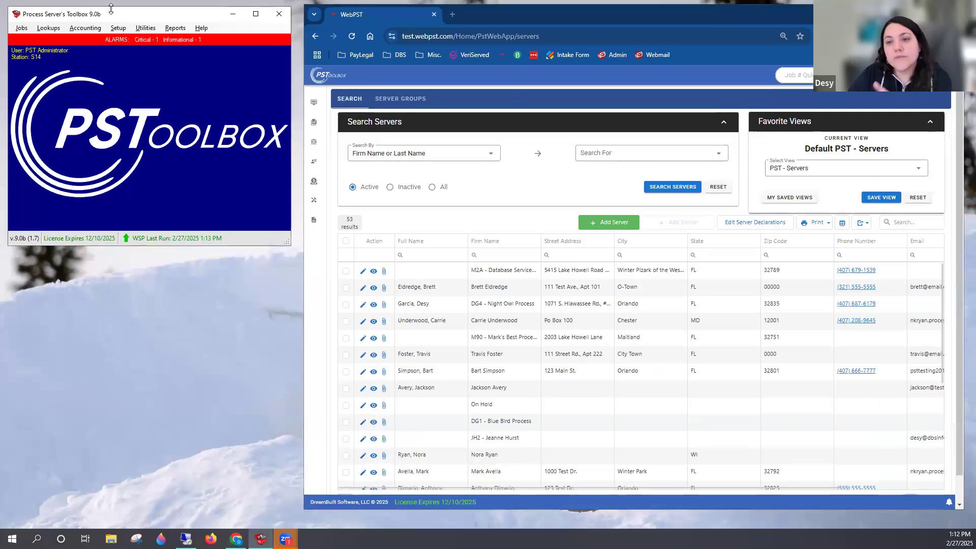
{"action": "left_click", "coordinate": [85, 29]}
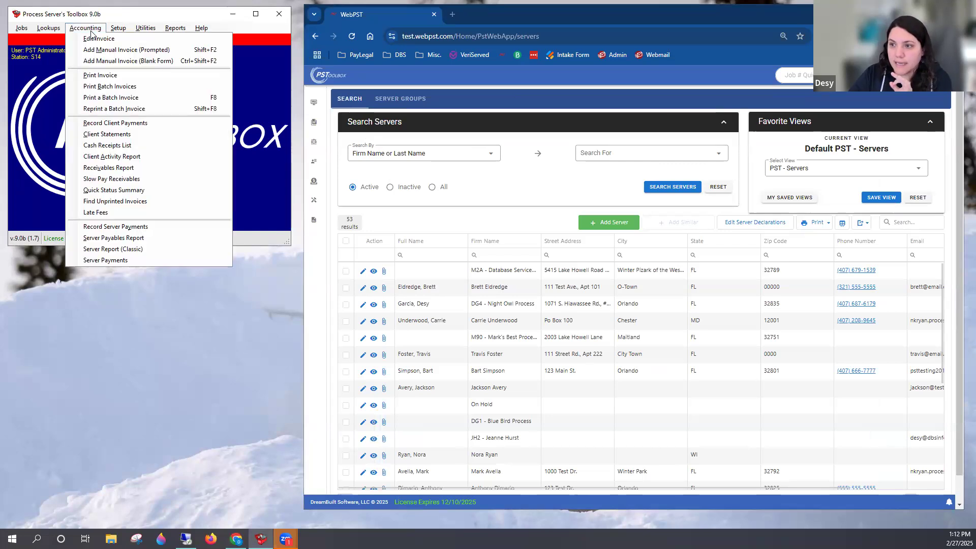
{"action": "left_click", "coordinate": [148, 250]}
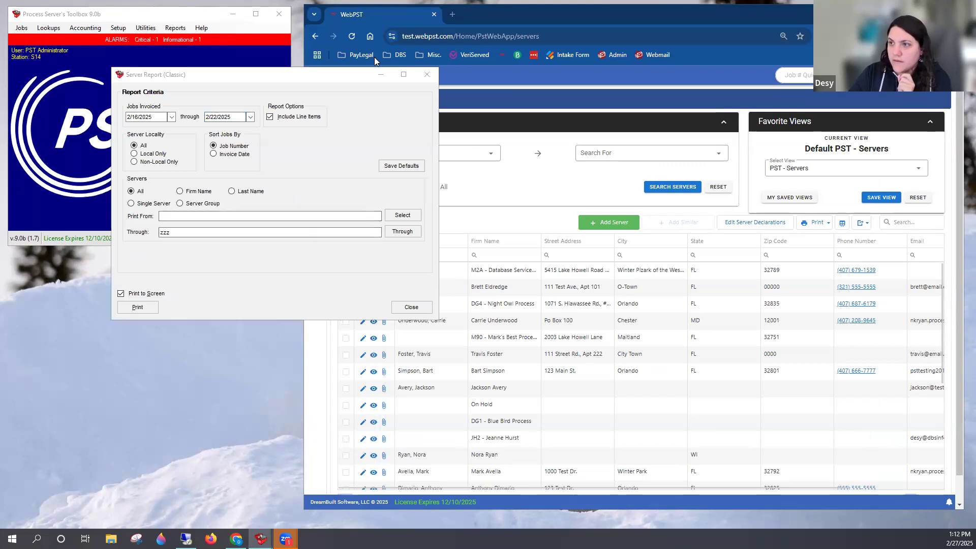
{"action": "left_click_drag", "start_coordinate": [228, 78], "coordinate": [174, 58]}
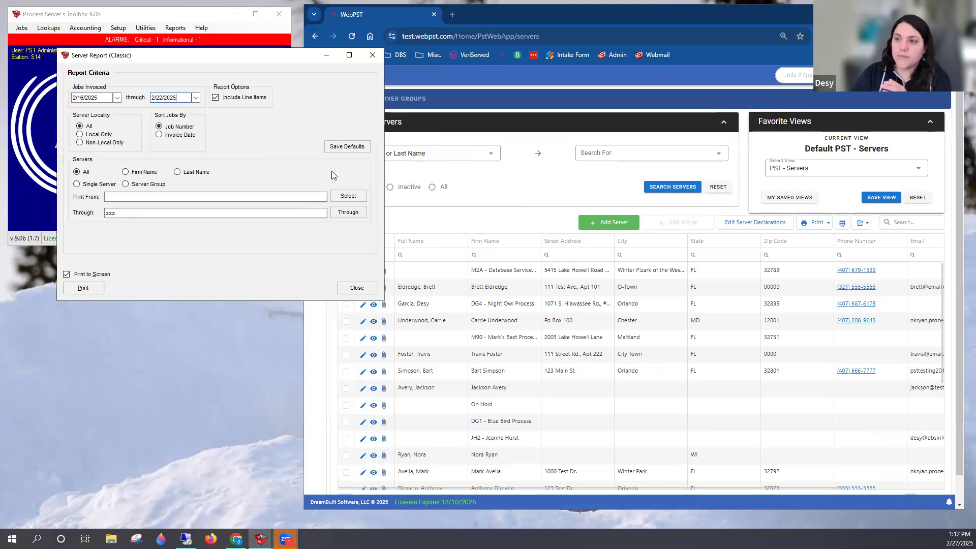
{"action": "left_click", "coordinate": [567, 184]}
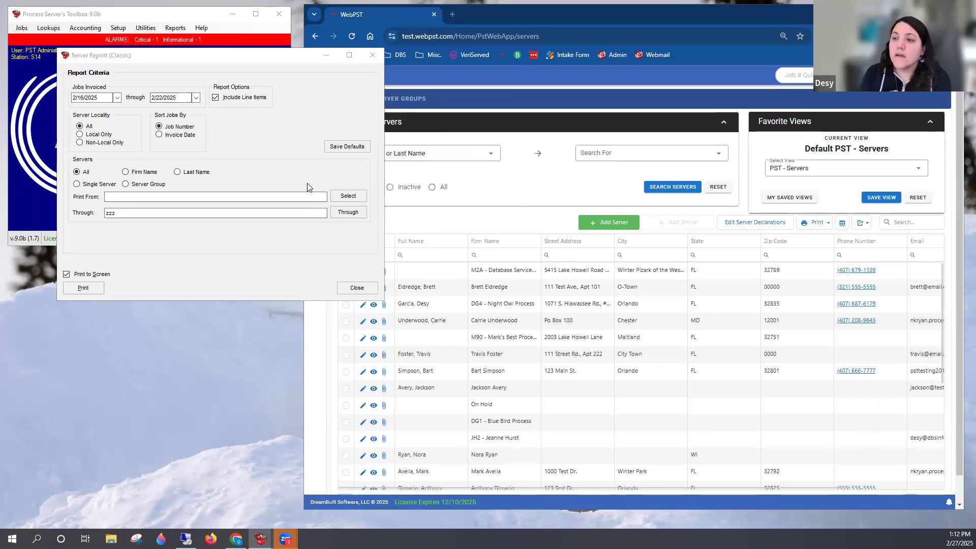
{"action": "left_click", "coordinate": [233, 63]}
{"action": "left_click_drag", "start_coordinate": [233, 62], "coordinate": [233, 68]}
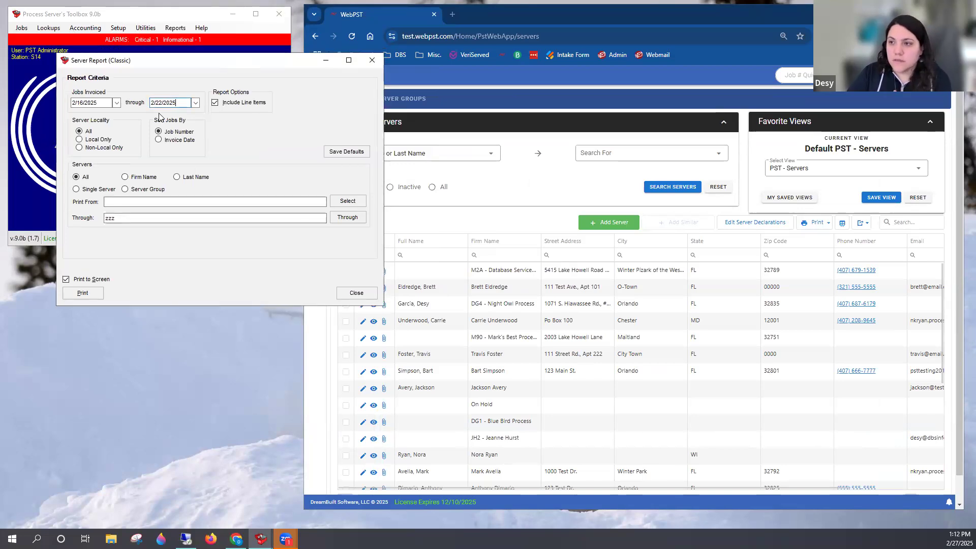
Set the report's Jobs Invoiced start date to 2/16/2024 and limit the server locality to Non-Local Only
{"action": "left_click_drag", "start_coordinate": [98, 104], "coordinate": [64, 105]}
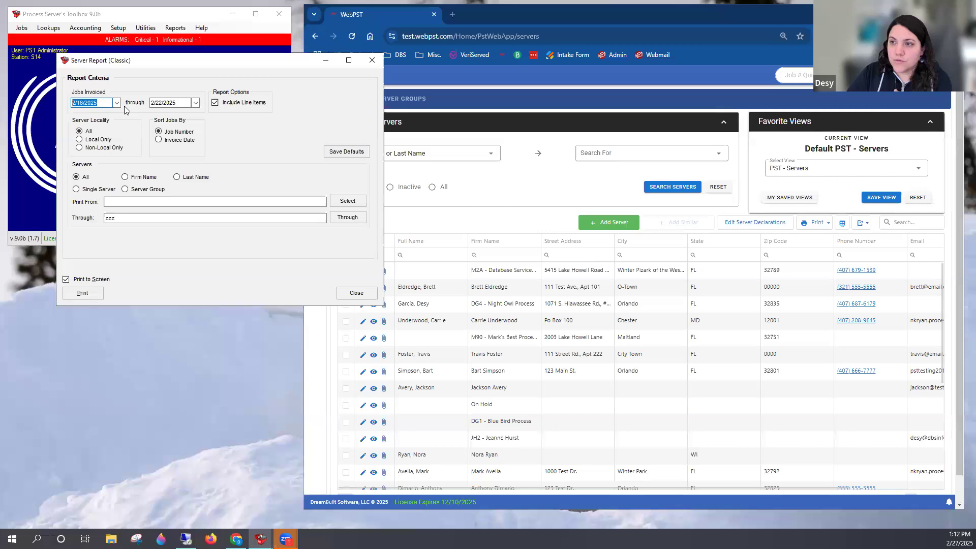
{"action": "left_click_drag", "start_coordinate": [176, 105], "coordinate": [149, 107]}
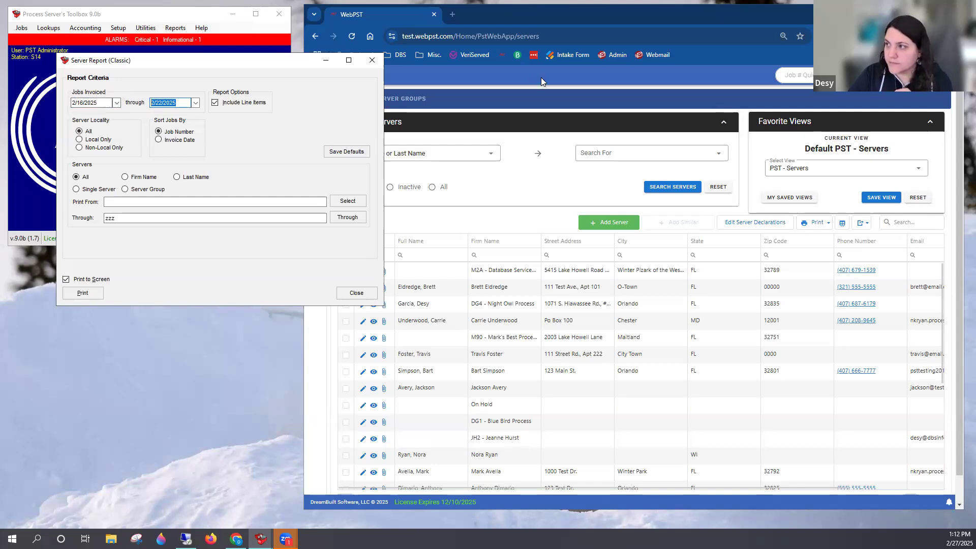
{"action": "left_click", "coordinate": [96, 100]}
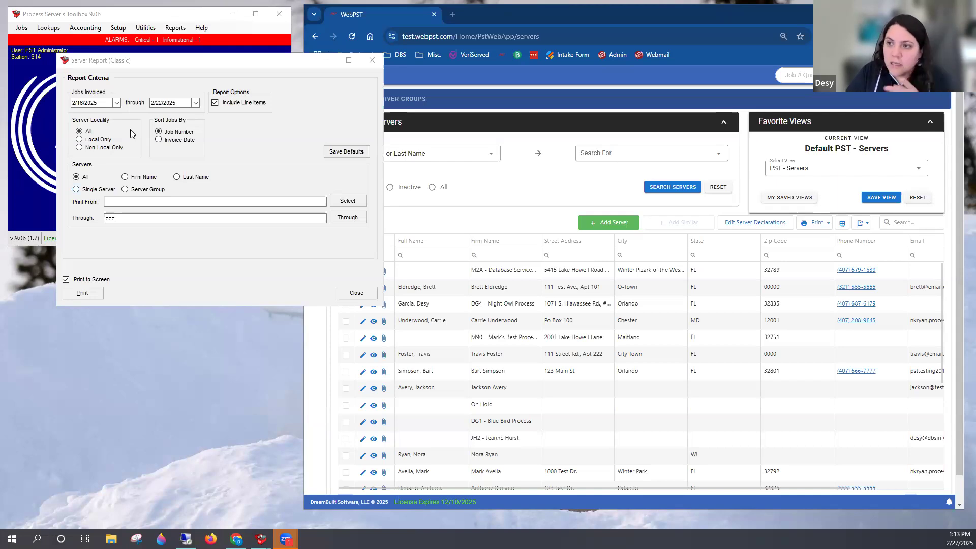
{"action": "left_click", "coordinate": [100, 103]}
{"action": "key", "text": "BackSpace"}
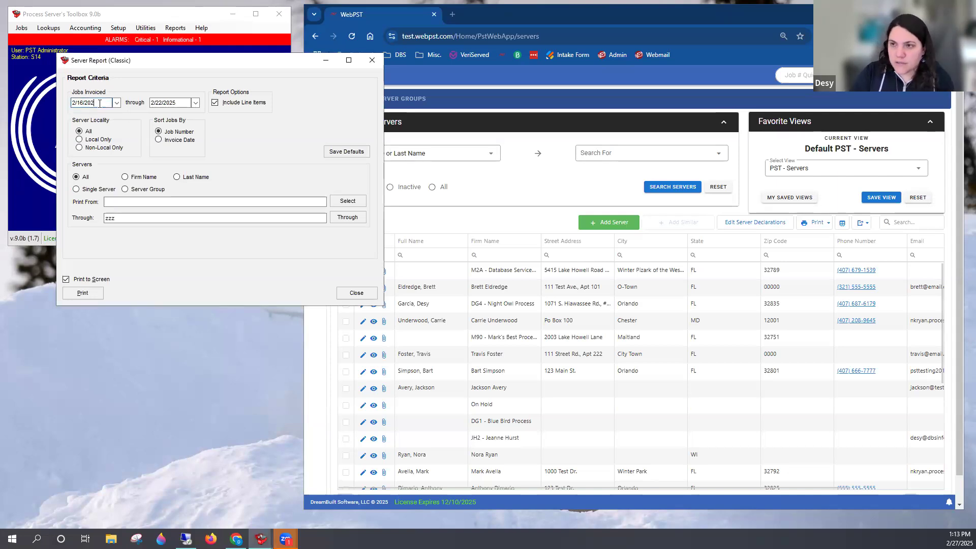
{"action": "type", "text": "4"}
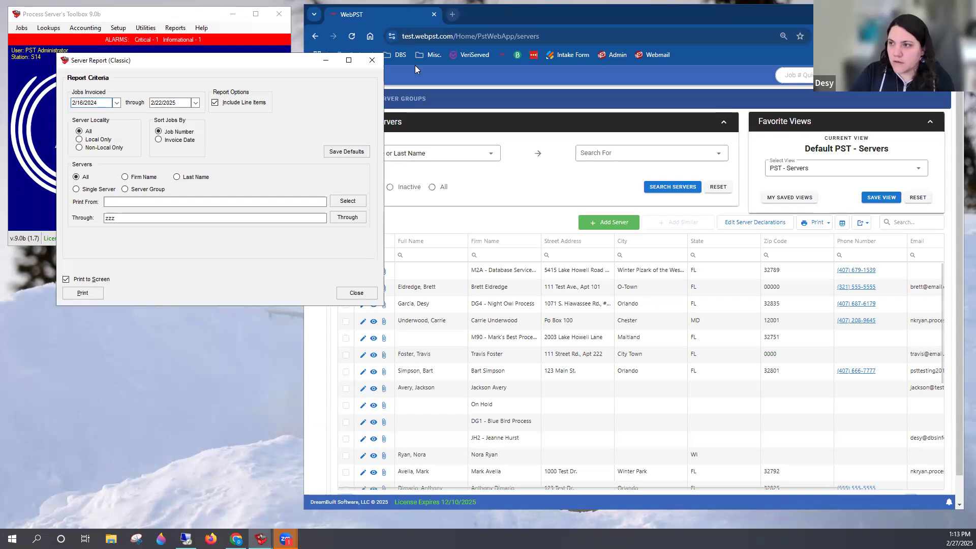
{"action": "left_click_drag", "start_coordinate": [230, 61], "coordinate": [219, 65]}
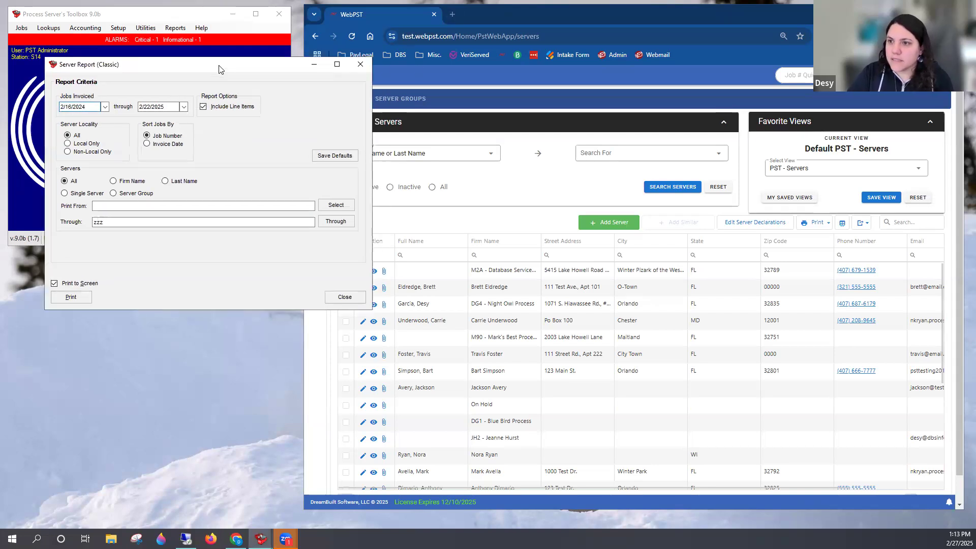
{"action": "left_click", "coordinate": [93, 145]}
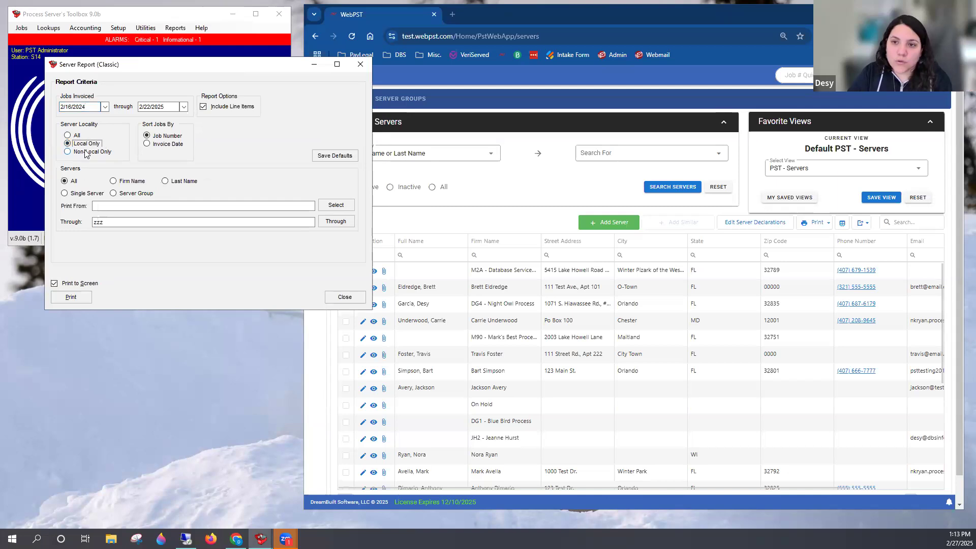
{"action": "left_click", "coordinate": [84, 153]}
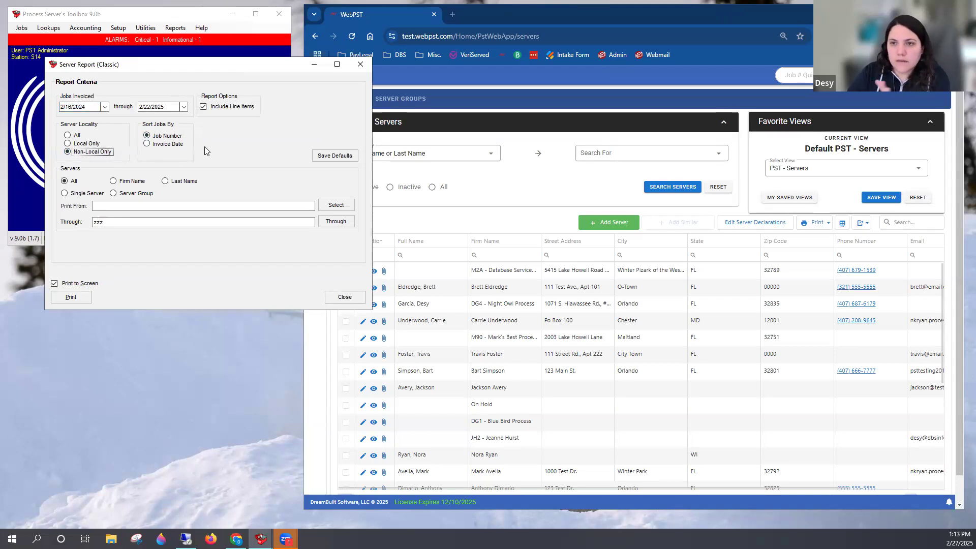
Show the single-server selection for the report without choosing a server, and return the scope to all servers
{"action": "left_click", "coordinate": [89, 194]}
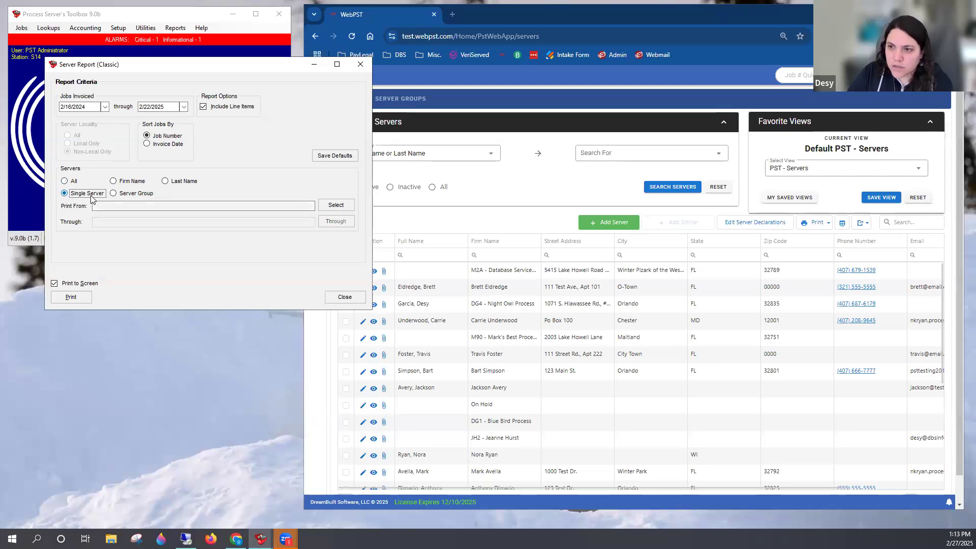
{"action": "left_click", "coordinate": [336, 206]}
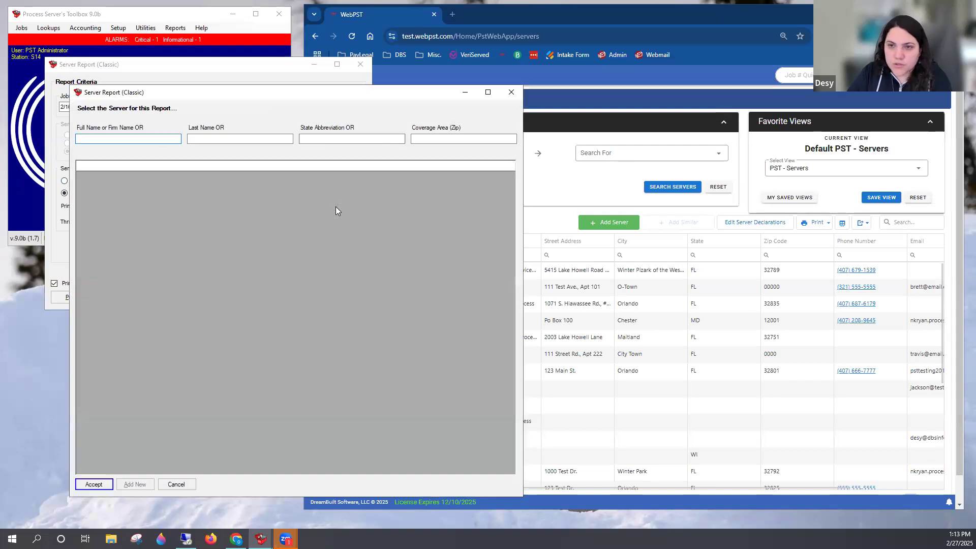
{"action": "left_click", "coordinate": [511, 93]}
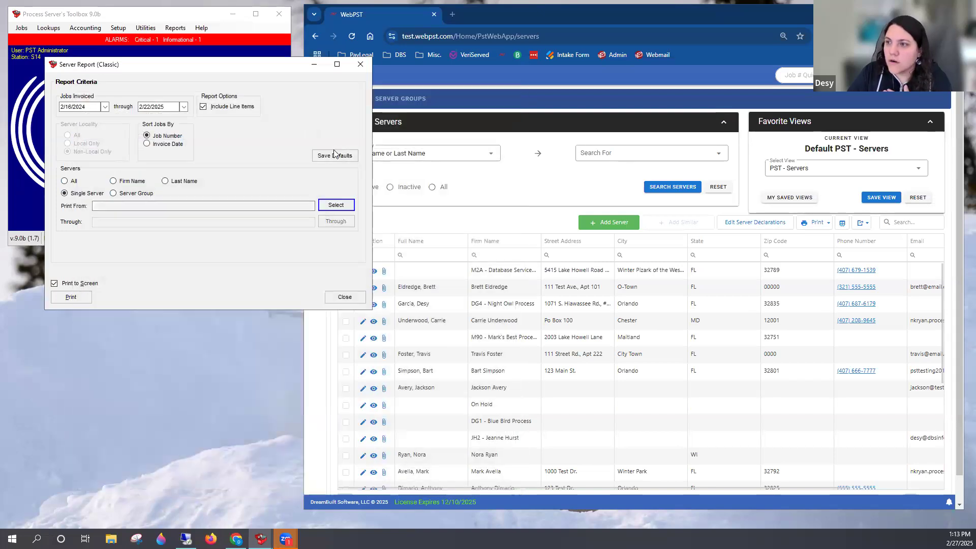
{"action": "left_click", "coordinate": [68, 182]}
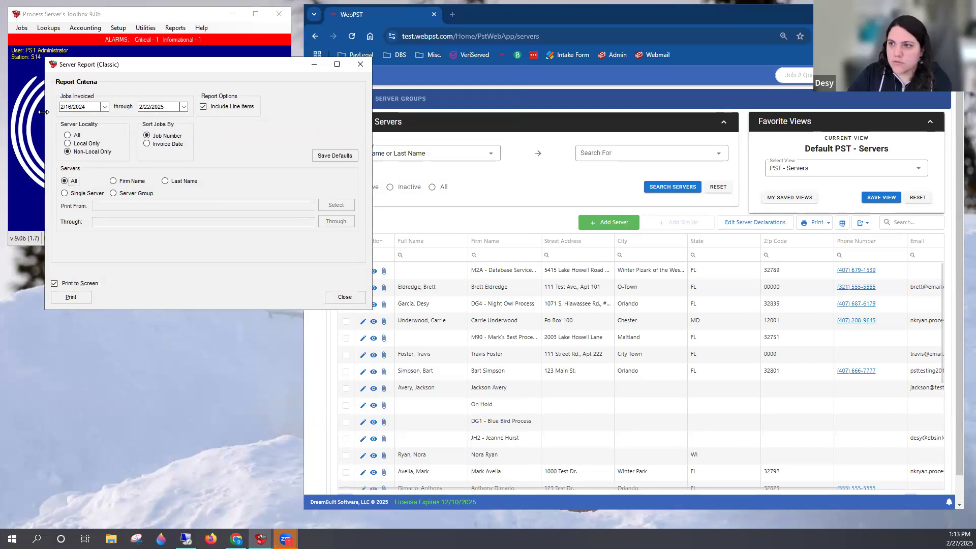
Generate the server report on screen for all non-local servers, review the itemized previews, and close them
{"action": "left_click", "coordinate": [70, 297]}
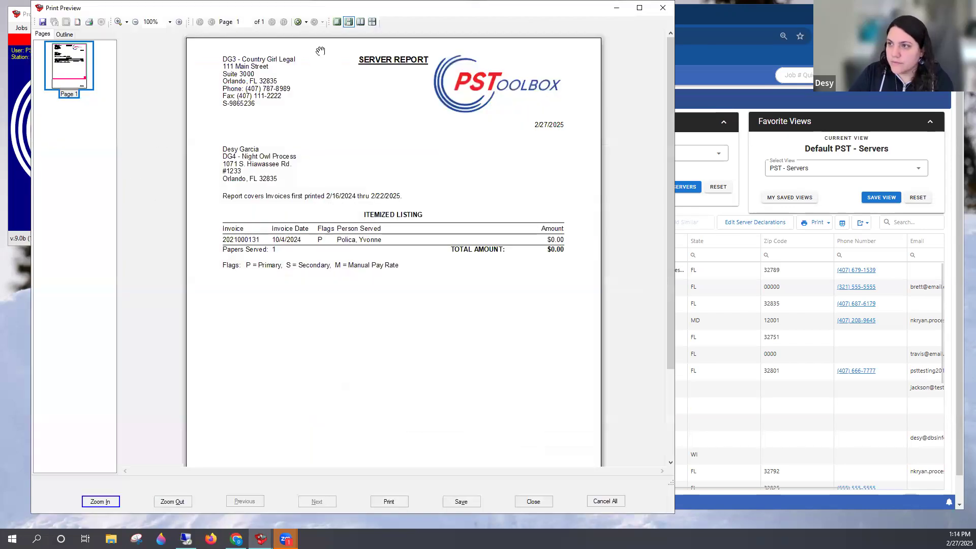
{"action": "left_click_drag", "start_coordinate": [312, 13], "coordinate": [352, 21]}
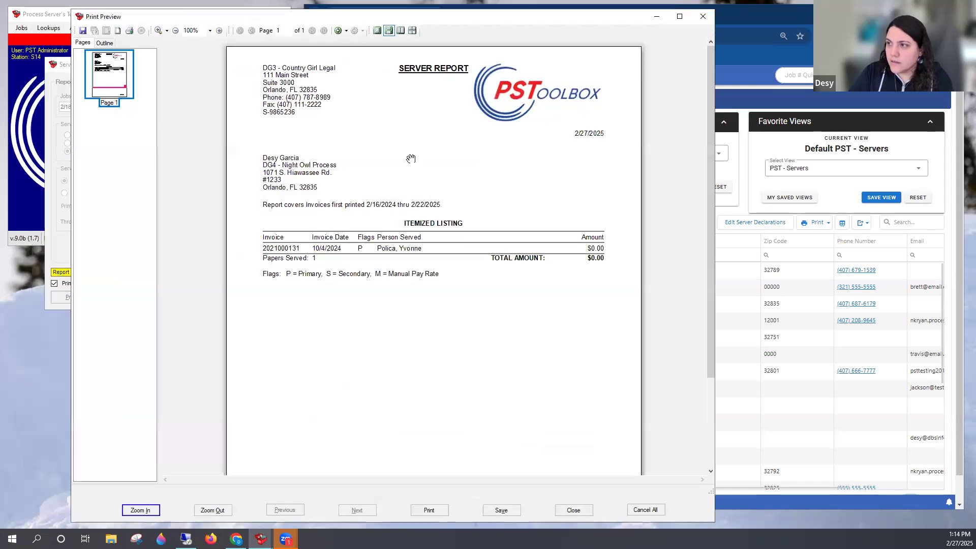
{"action": "left_click", "coordinate": [584, 511]}
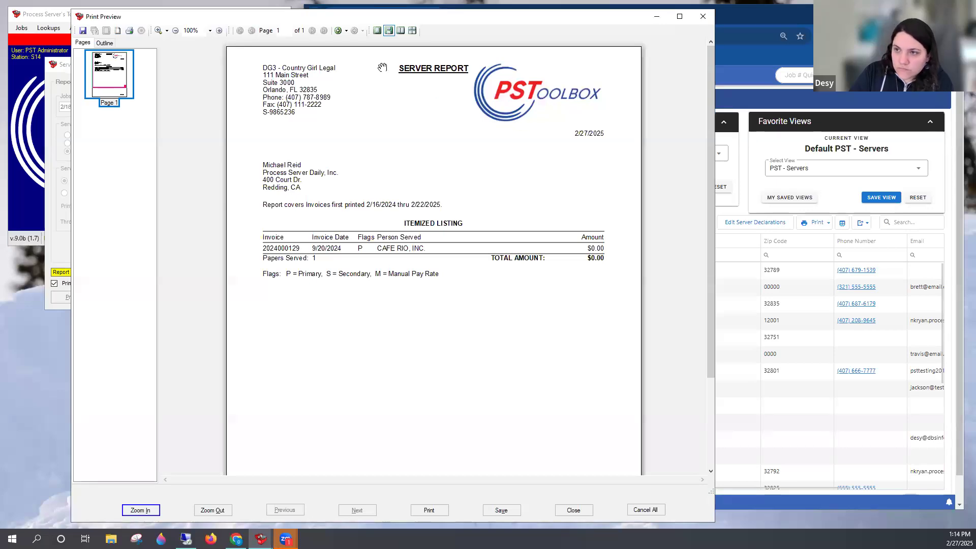
{"action": "left_click_drag", "start_coordinate": [406, 17], "coordinate": [450, 24]}
{"action": "left_click", "coordinate": [746, 24]}
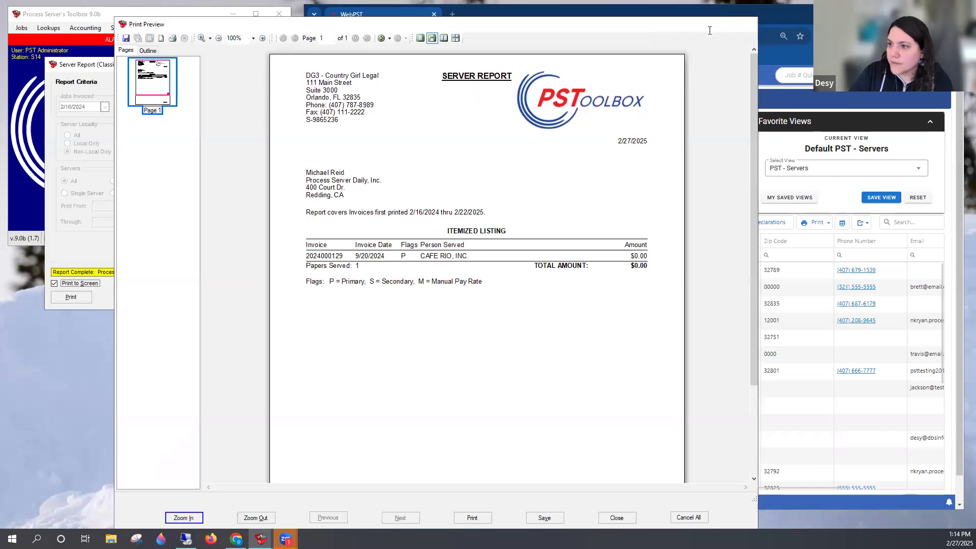
Set the Jobs Invoiced start date to 2/16/2023, generate the server report on screen again, and close its preview
{"action": "type", "text": "3"}
{"action": "left_click", "coordinate": [66, 301]}
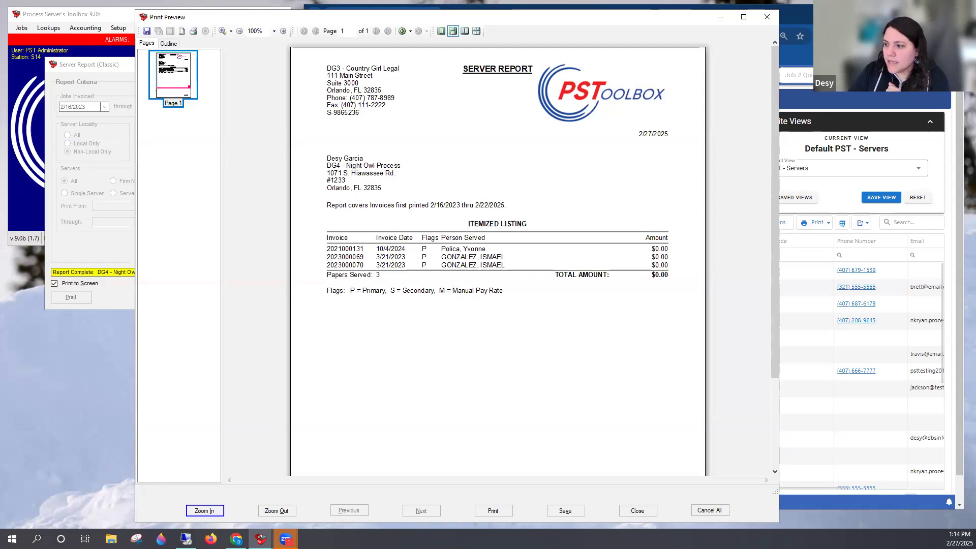
{"action": "left_click", "coordinate": [767, 16]}
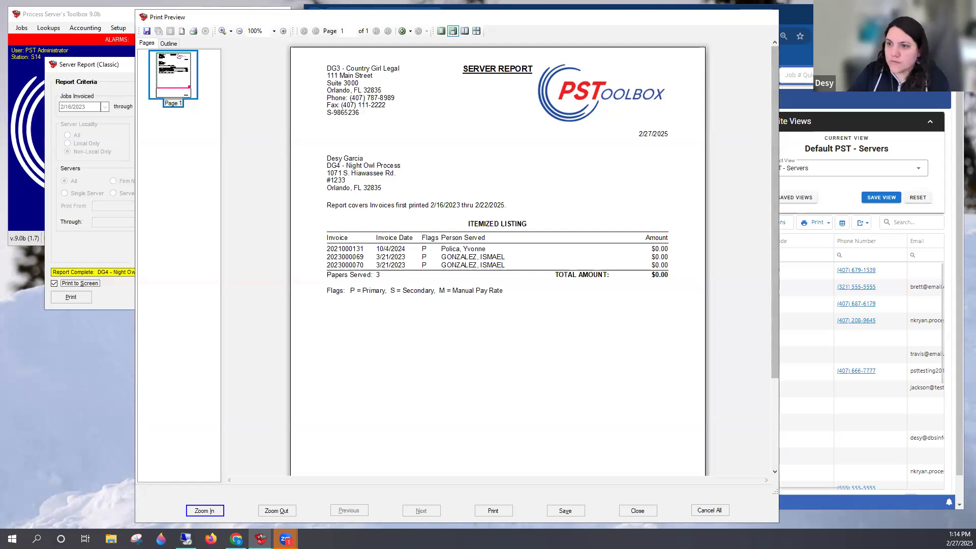
Limit the report to a single server, find the O-Town server by first name, and generate the report on screen
{"action": "left_click", "coordinate": [87, 194]}
{"action": "left_click", "coordinate": [336, 205]}
{"action": "type", "text": "brett"}
{"action": "key", "text": "Return"}
{"action": "key", "text": "Return"}
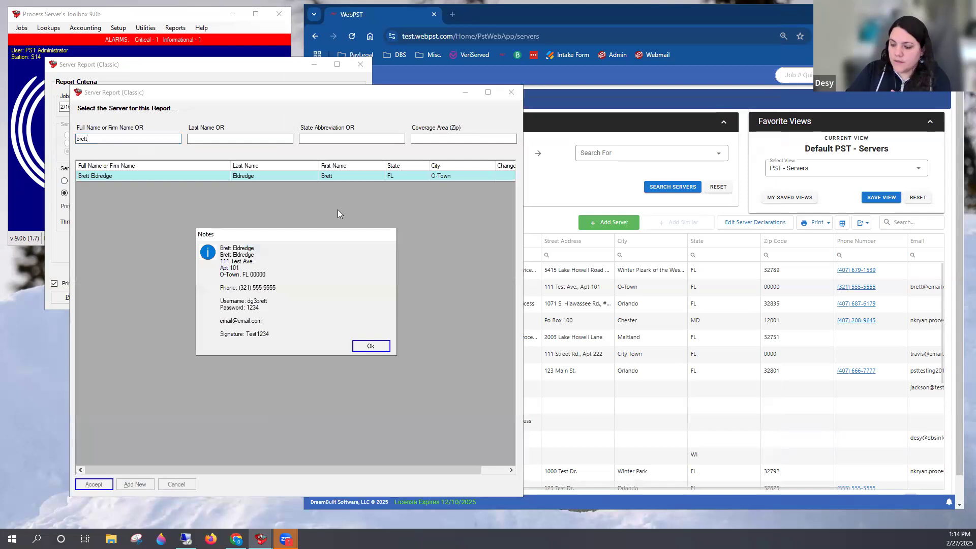
{"action": "key", "text": "Return"}
{"action": "left_click", "coordinate": [74, 297]}
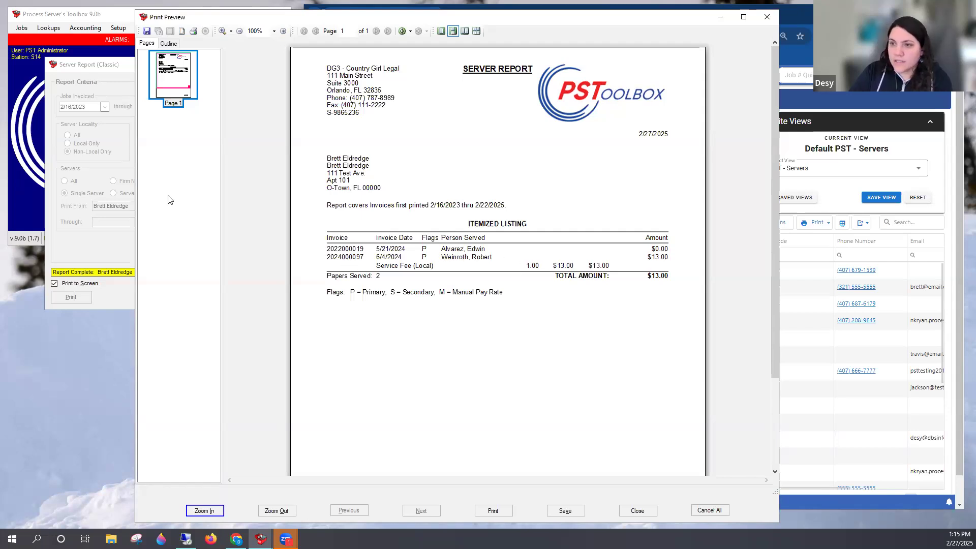
Open the first job listed in the server report for editing, using its shortened job number
{"action": "left_click", "coordinate": [30, 170]}
{"action": "key", "text": "ctrl+e"}
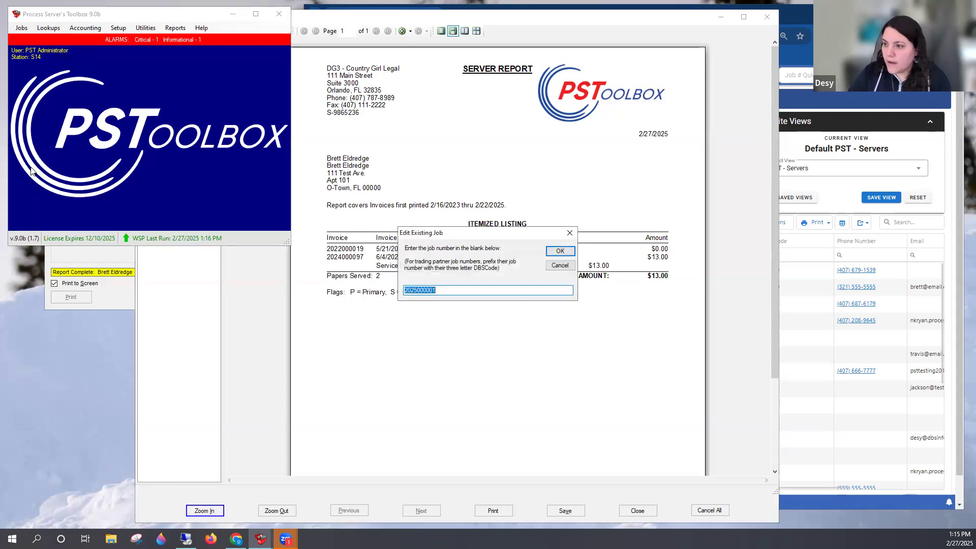
{"action": "type", "text": "22"}
{"action": "type", "text": "19"}
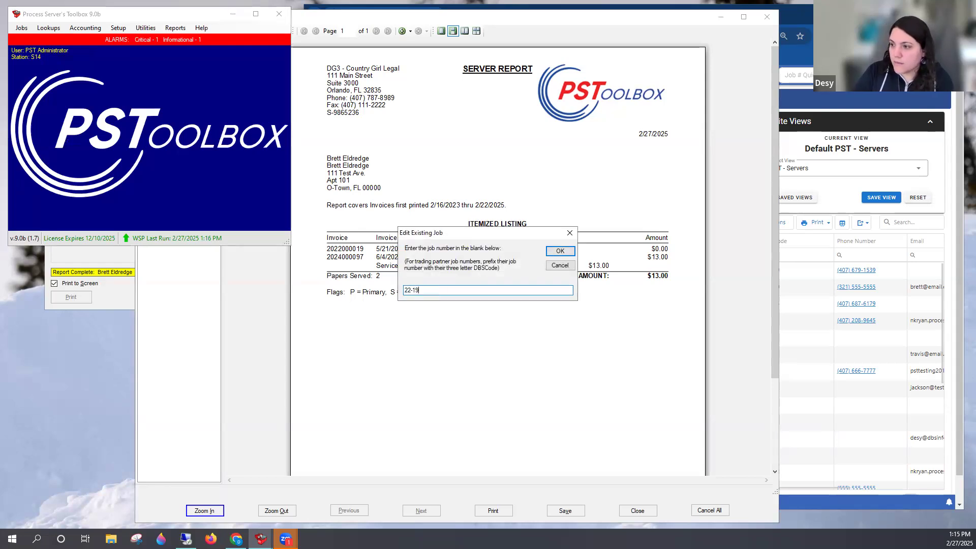
{"action": "key", "text": "Return"}
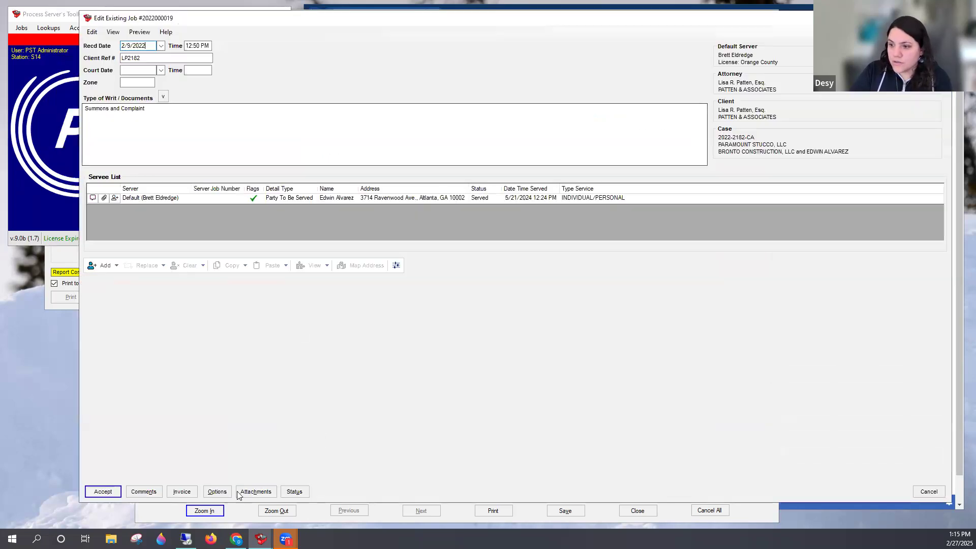
Open the job's invoice, examine the Service Fee Nationwide line item, and close the invoice without changes
{"action": "left_click", "coordinate": [181, 491]}
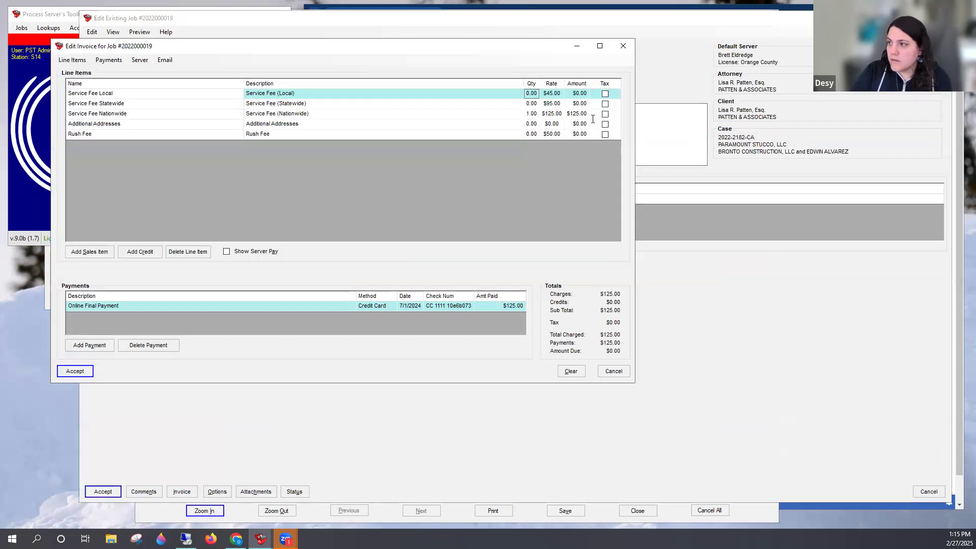
{"action": "left_click", "coordinate": [297, 114]}
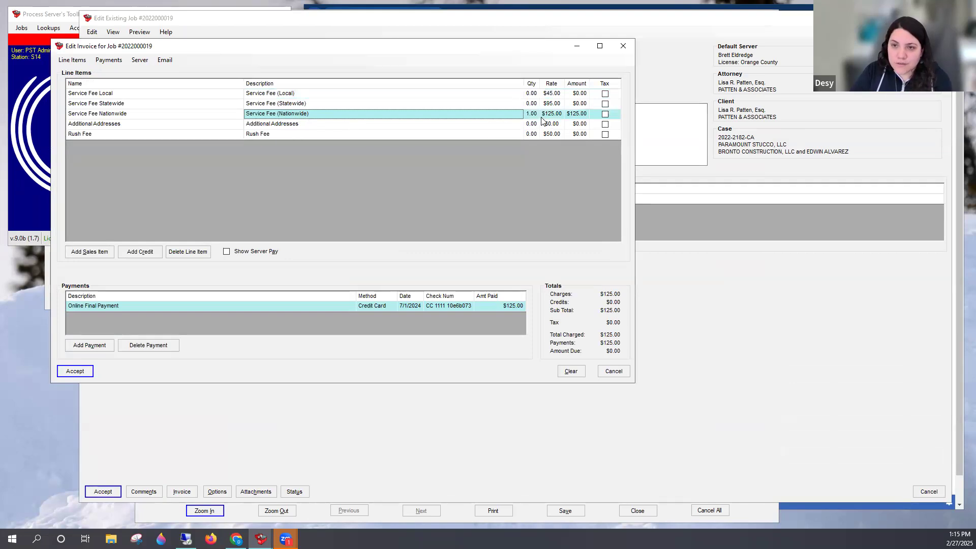
{"action": "left_click", "coordinate": [623, 46]}
Open the job's default server to check its server payment rates, and close the server windows without changes
{"action": "left_click", "coordinate": [730, 60]}
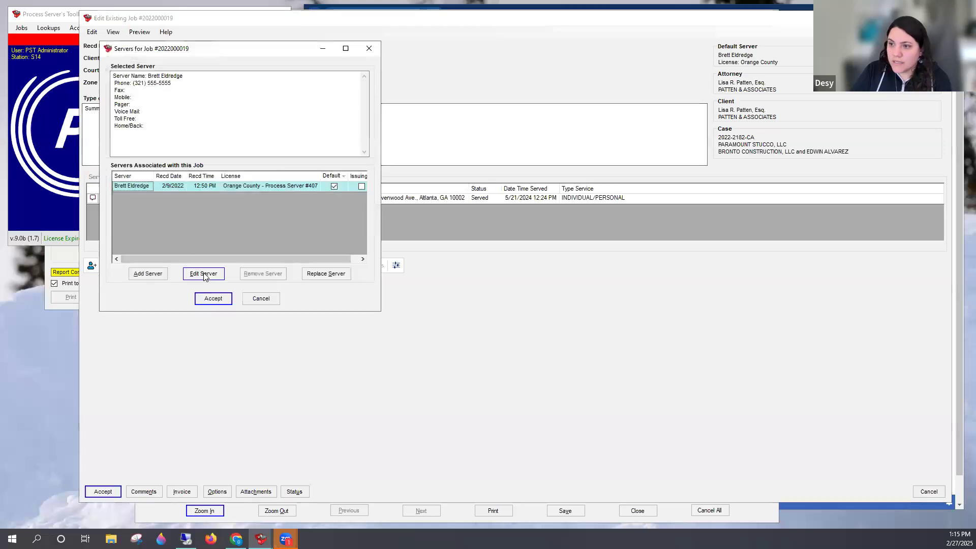
{"action": "left_click", "coordinate": [204, 274]}
{"action": "left_click", "coordinate": [149, 390]}
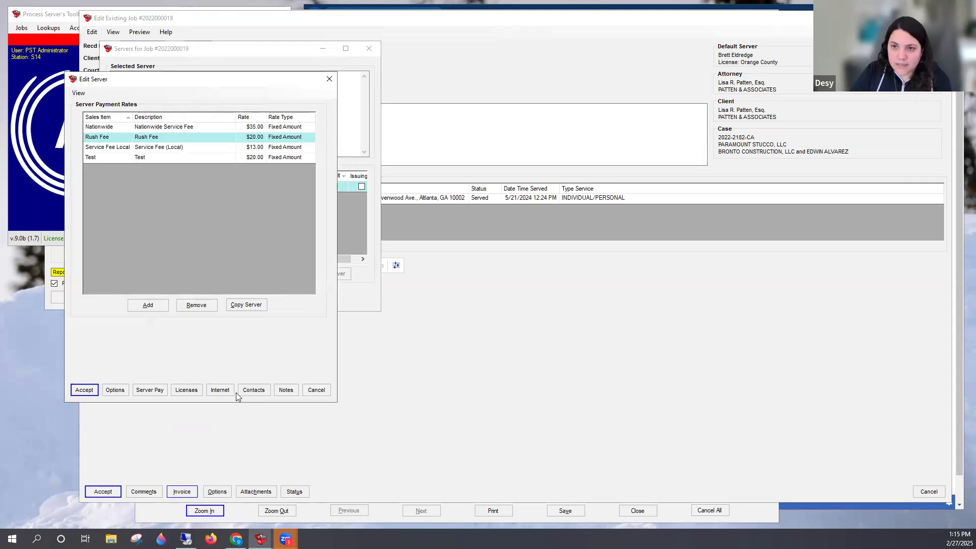
{"action": "left_click", "coordinate": [316, 390]}
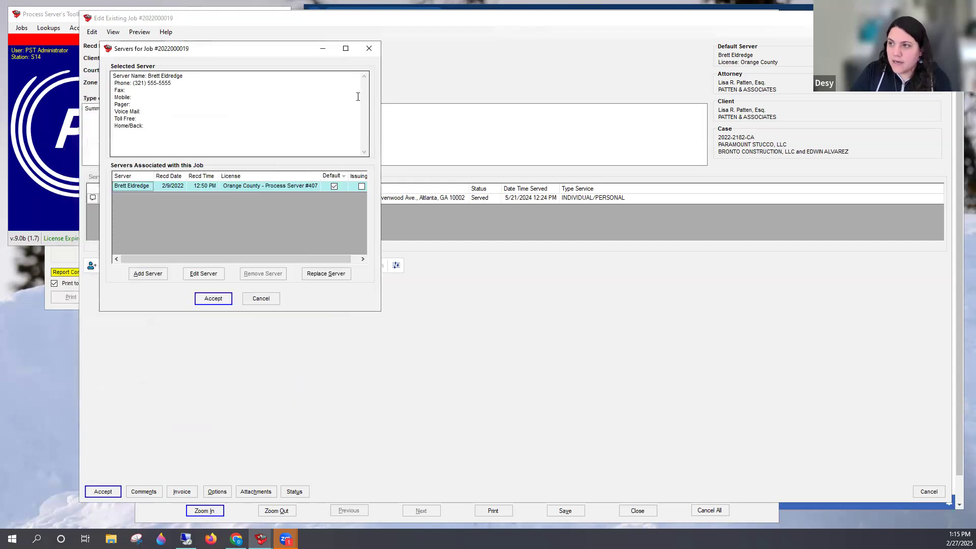
{"action": "left_click", "coordinate": [375, 54]}
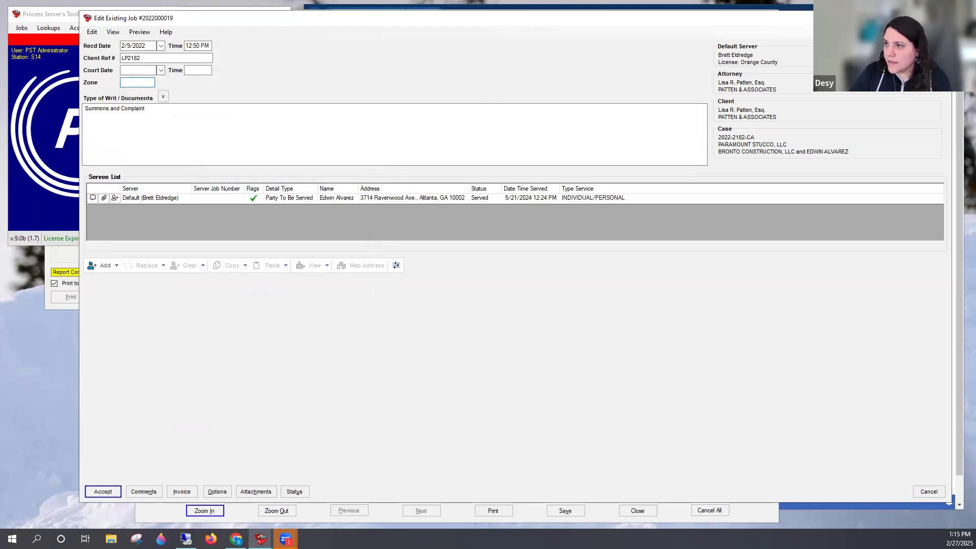
Close the job without changes, the server report preview, and the Server Report (Classic) criteria window
{"action": "left_click", "coordinate": [940, 18]}
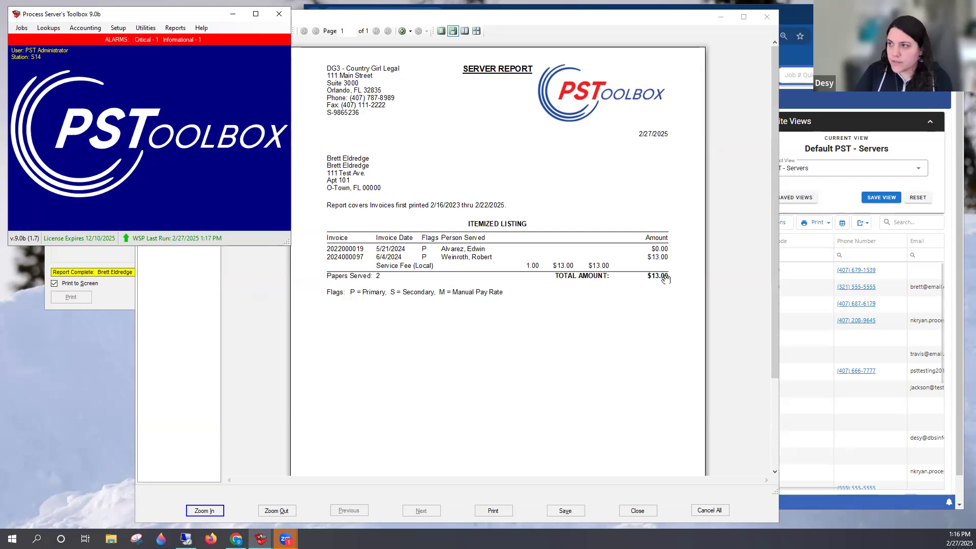
{"action": "left_click", "coordinate": [766, 20]}
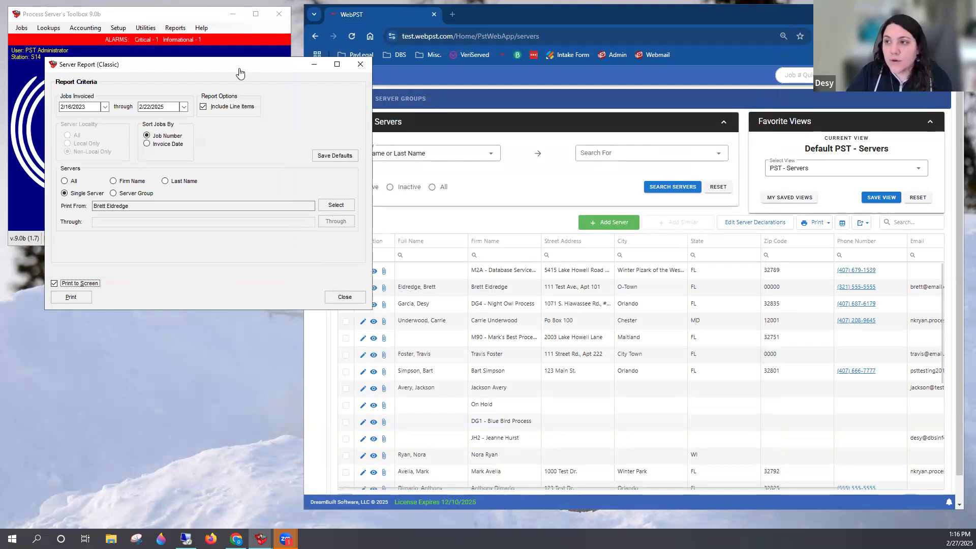
{"action": "left_click_drag", "start_coordinate": [240, 70], "coordinate": [244, 72]}
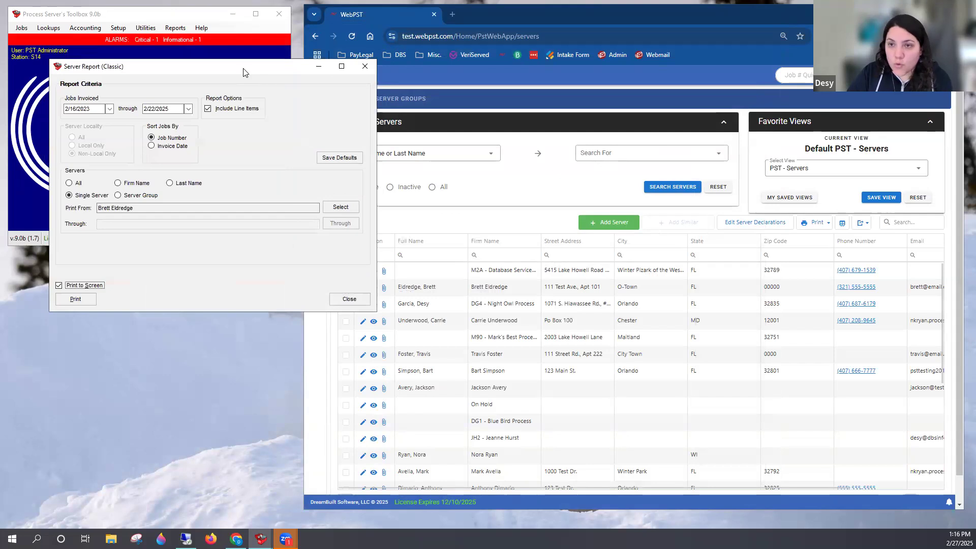
{"action": "left_click", "coordinate": [365, 70]}
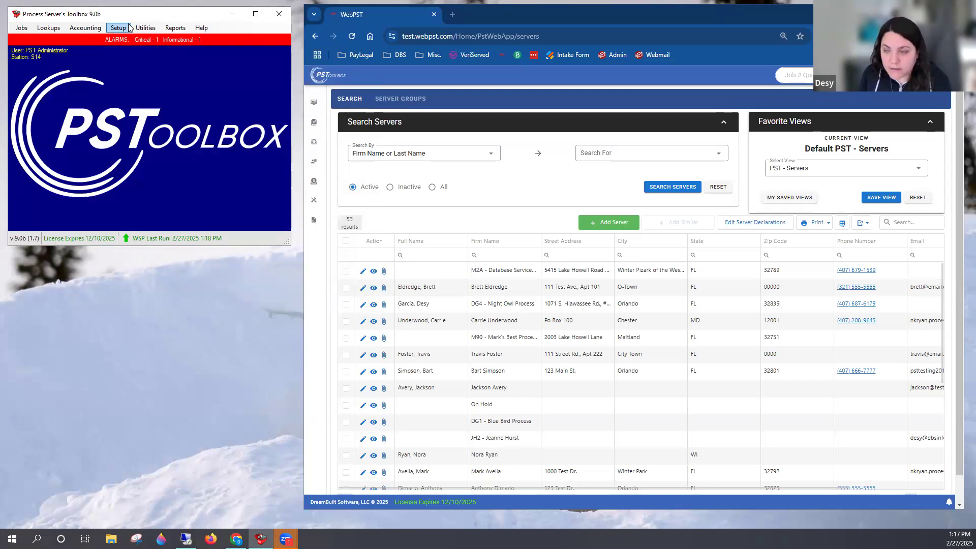
Open the Server Payables Report and try its Include Jobs Not Invoiced option, leaving those jobs excluded
{"action": "left_click", "coordinate": [96, 29]}
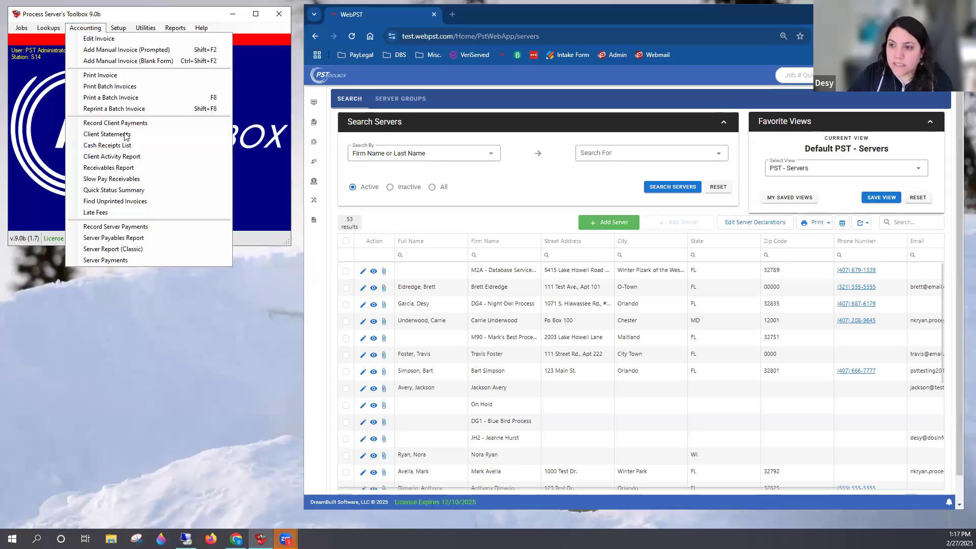
{"action": "left_click", "coordinate": [131, 244]}
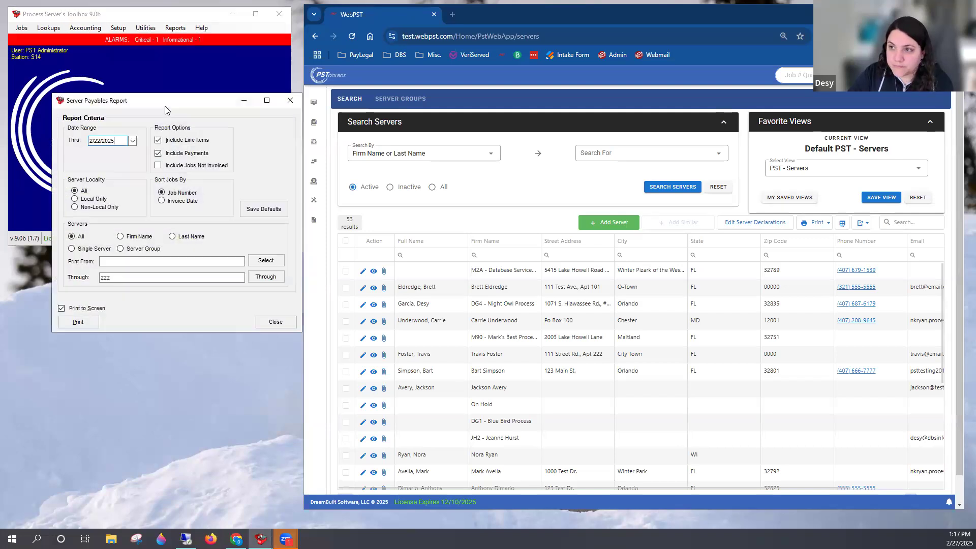
{"action": "left_click_drag", "start_coordinate": [167, 105], "coordinate": [241, 70]}
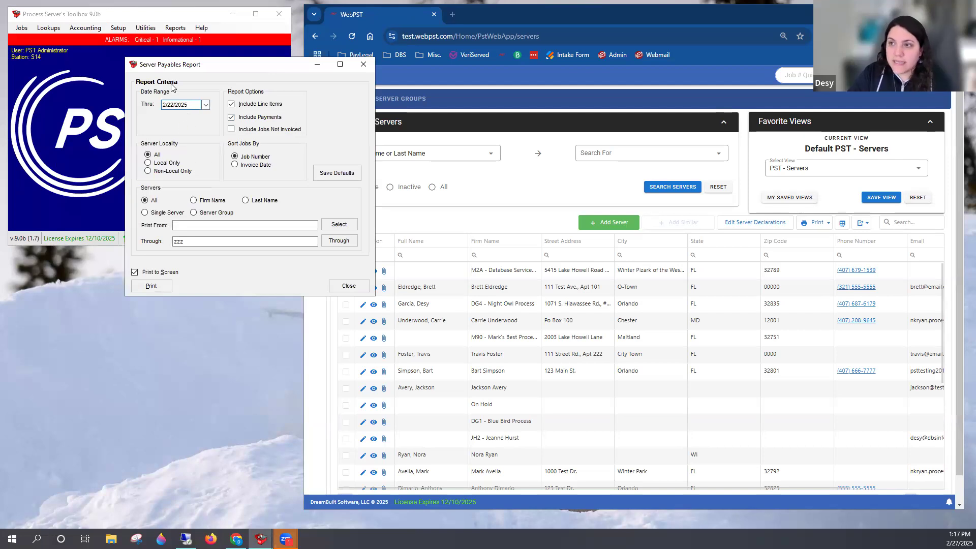
{"action": "left_click_drag", "start_coordinate": [188, 105], "coordinate": [153, 107]}
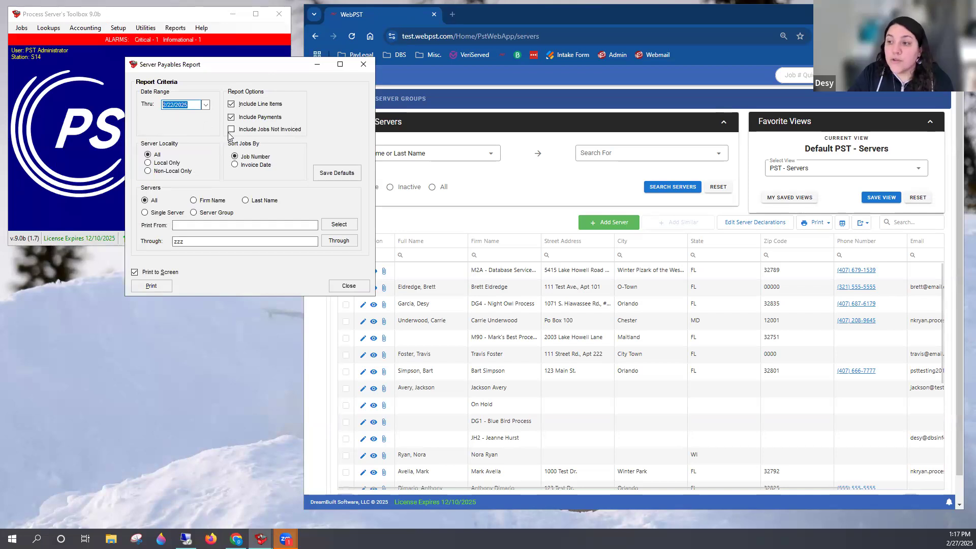
{"action": "left_click", "coordinate": [244, 131]}
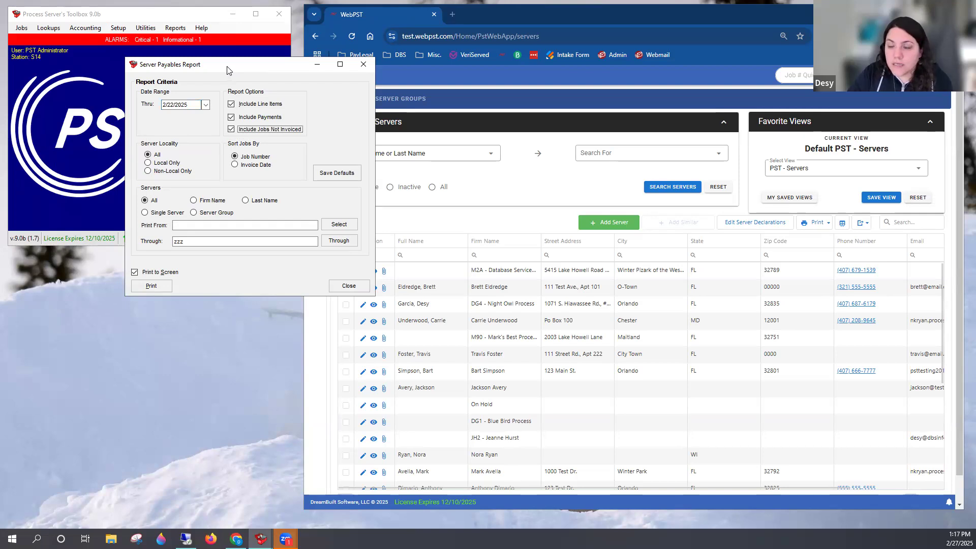
{"action": "left_click_drag", "start_coordinate": [228, 67], "coordinate": [220, 67]}
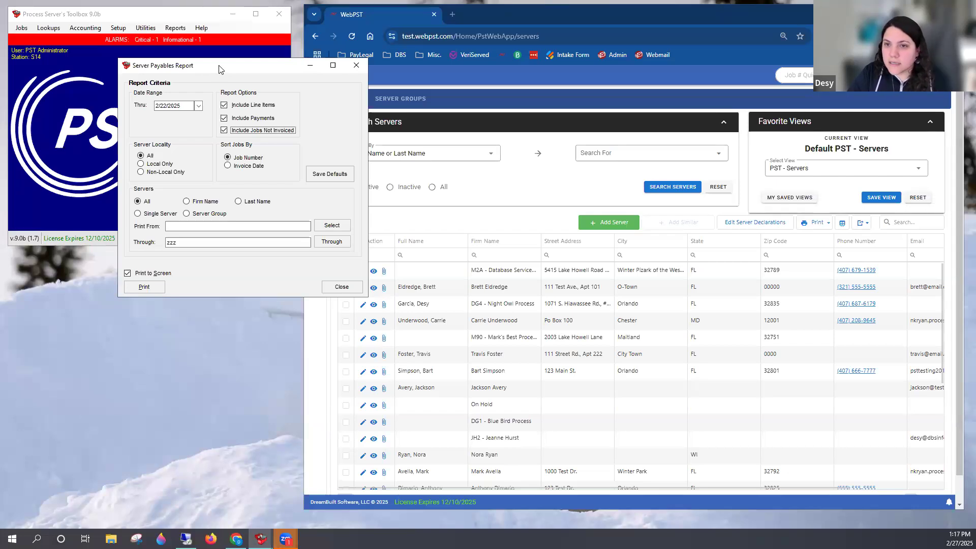
{"action": "left_click", "coordinate": [225, 131]}
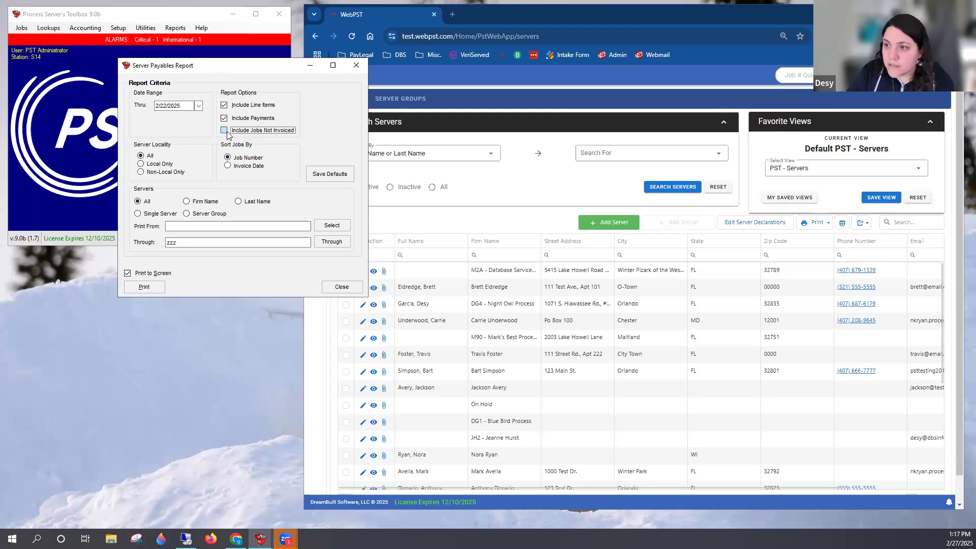
Limit the payables report to local servers, sort its jobs by Invoice Date, and generate it on screen
{"action": "left_click", "coordinate": [160, 167]}
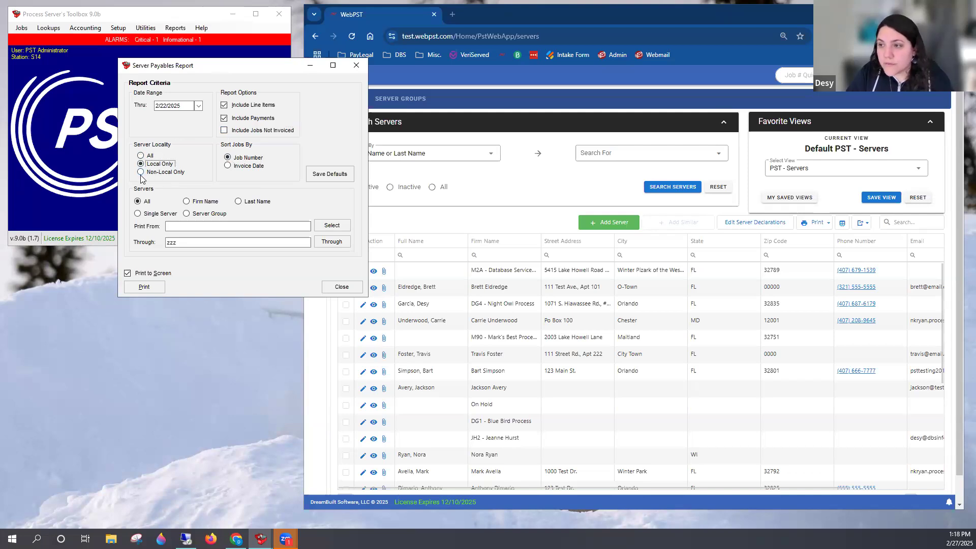
{"action": "left_click", "coordinate": [251, 167]}
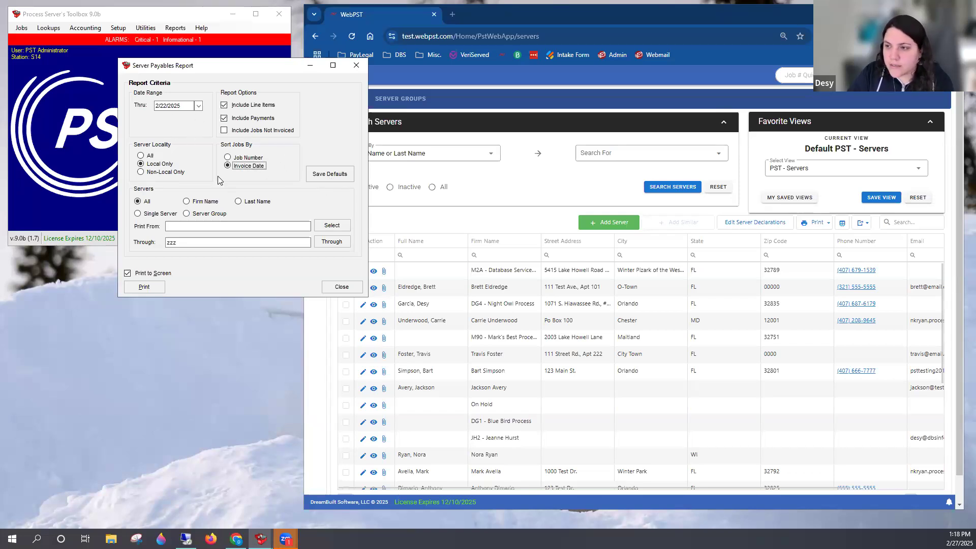
{"action": "left_click", "coordinate": [143, 287]}
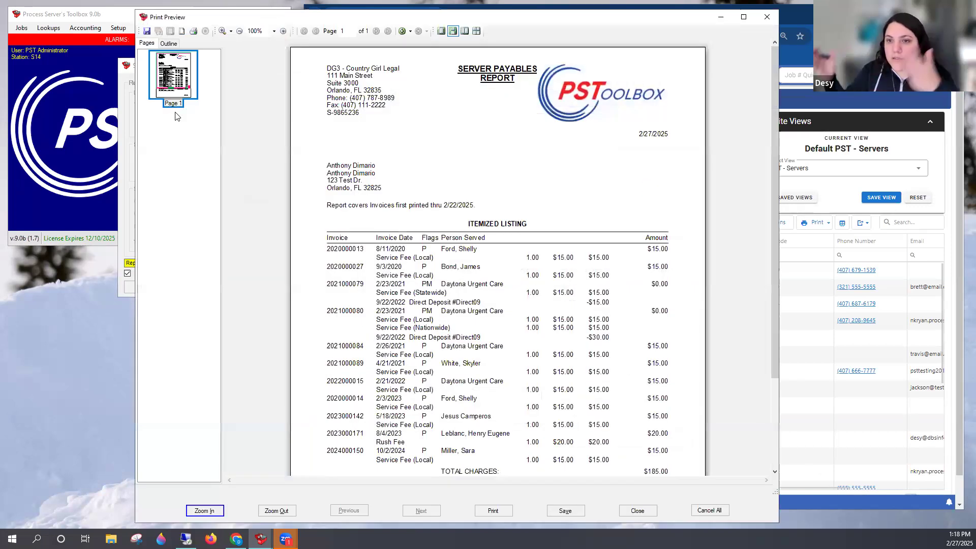
Examine the Server Payables Report down to its totals and move its preview clear of the main program window
{"action": "left_click", "coordinate": [127, 123]}
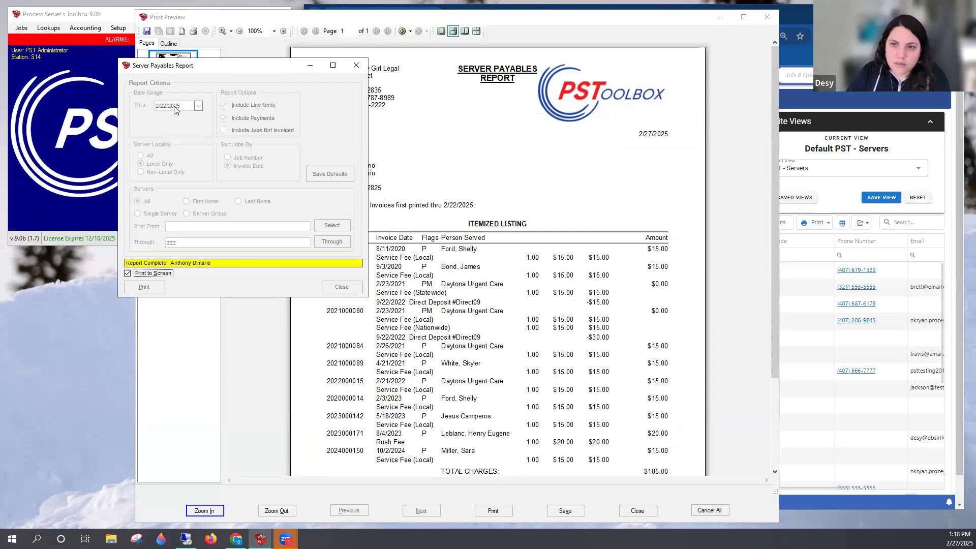
{"action": "left_click", "coordinate": [270, 24]}
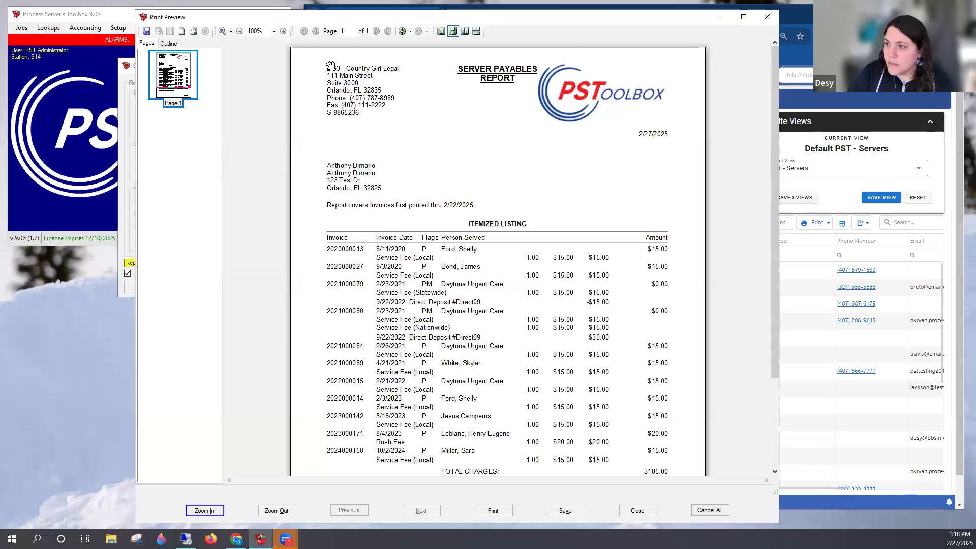
{"action": "left_click_drag", "start_coordinate": [684, 22], "coordinate": [628, 20]}
{"action": "scroll", "coordinate": [575, 295], "scroll_direction": "down", "scroll_amount": 2}
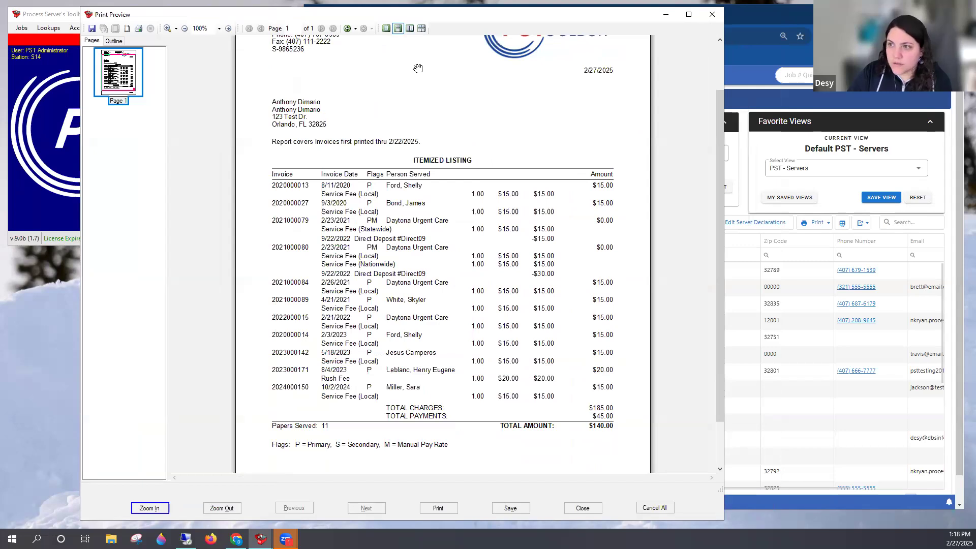
{"action": "left_click_drag", "start_coordinate": [150, 14], "coordinate": [362, 31]}
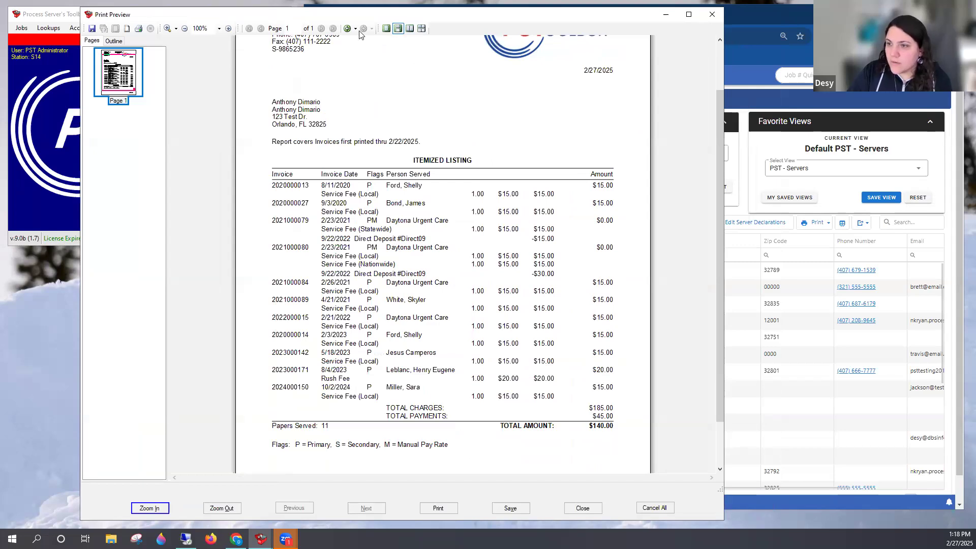
Open Server Report (Classic) and set the start of the Jobs Invoiced range to 2/16/2022
{"action": "left_click", "coordinate": [85, 28]}
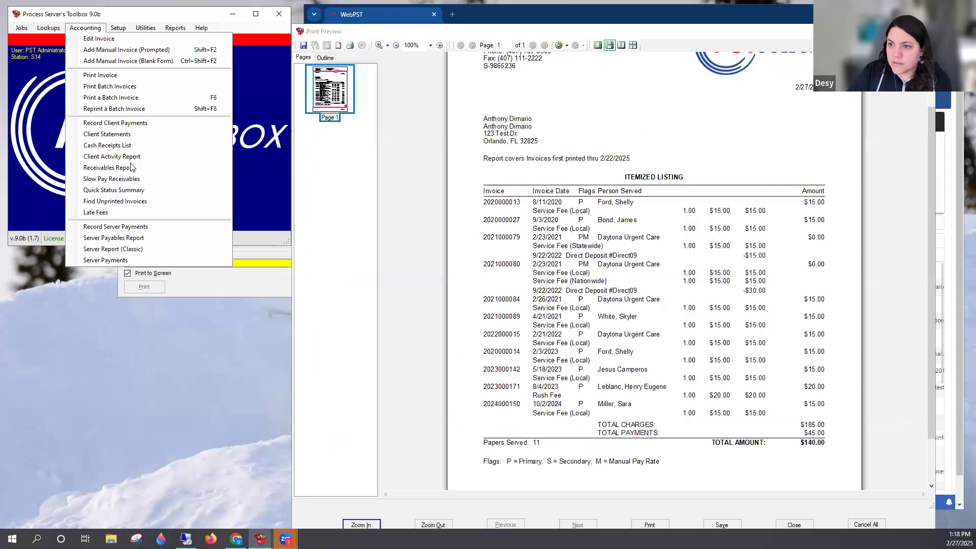
{"action": "left_click", "coordinate": [138, 248]}
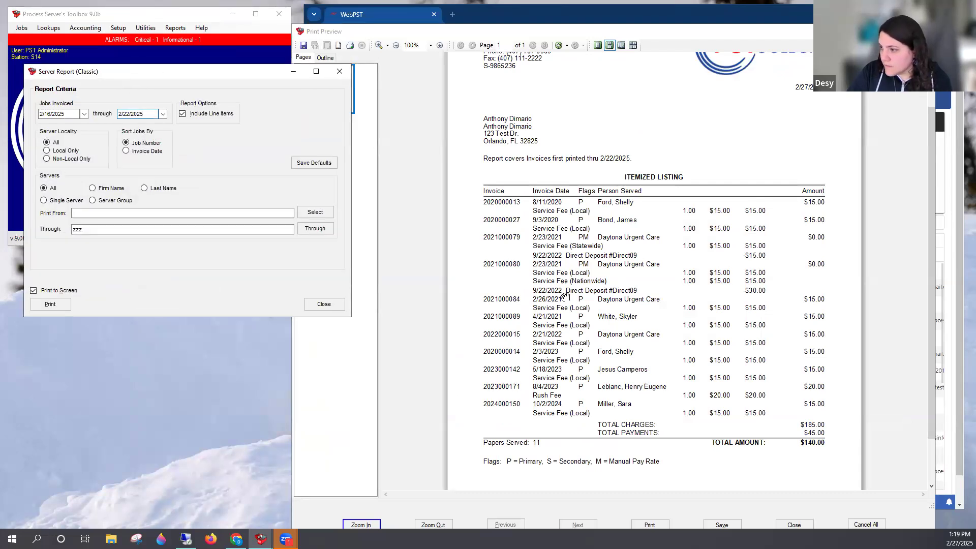
{"action": "left_click", "coordinate": [73, 114]}
{"action": "key", "text": "BackSpace"}
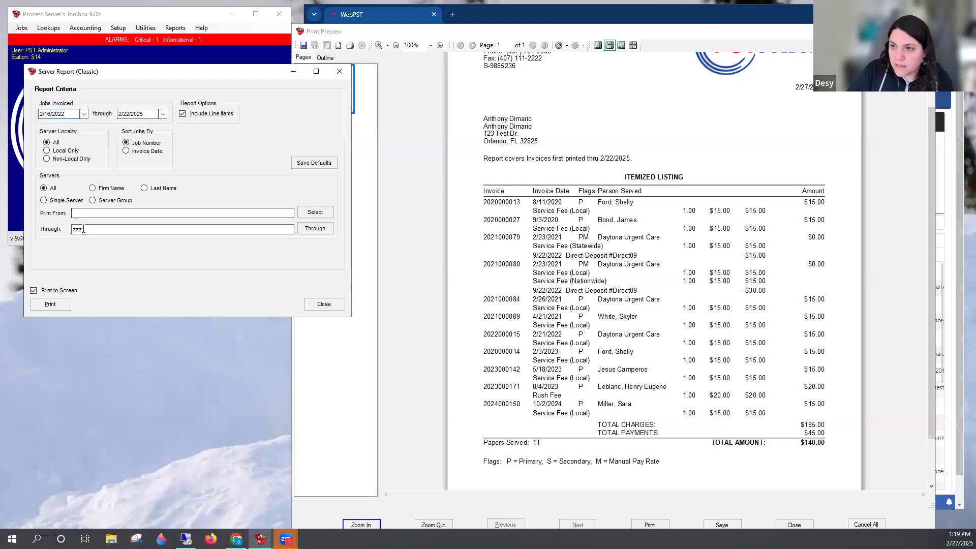
Limit the classic report to a single server, find the payables report's server by first name, and generate the report on screen
{"action": "left_click", "coordinate": [62, 201]}
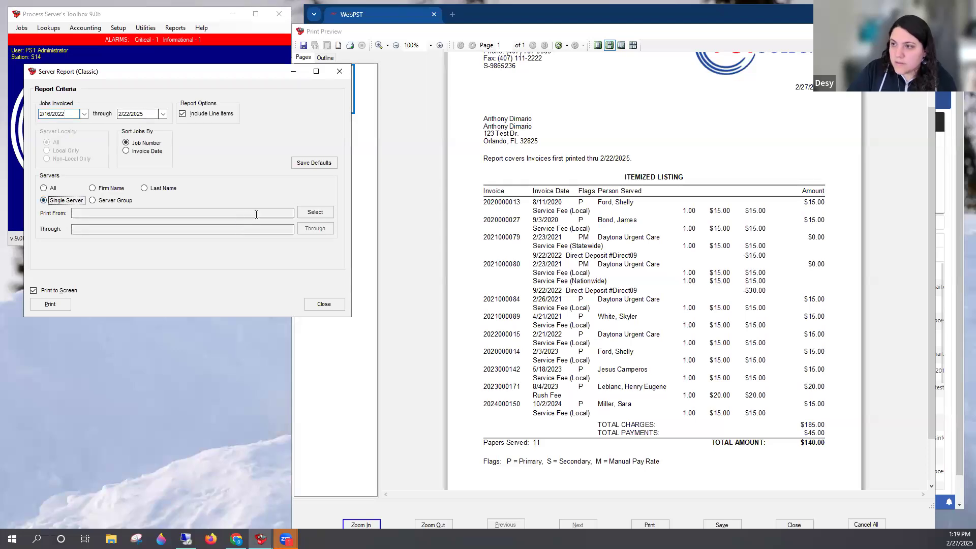
{"action": "left_click", "coordinate": [303, 215]}
{"action": "type", "text": "ant"}
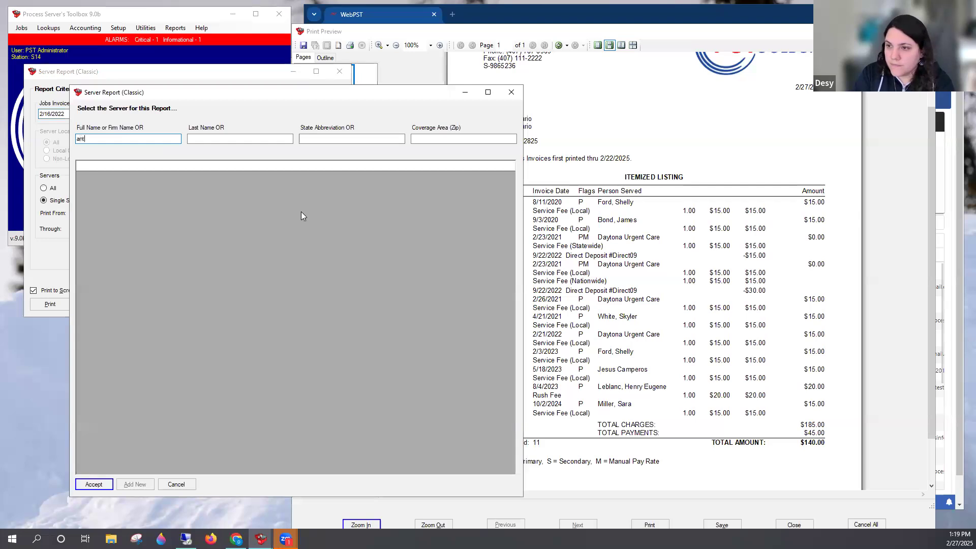
{"action": "key", "text": "Return"}
{"action": "key", "text": "Return"}
{"action": "key", "text": "Return"}
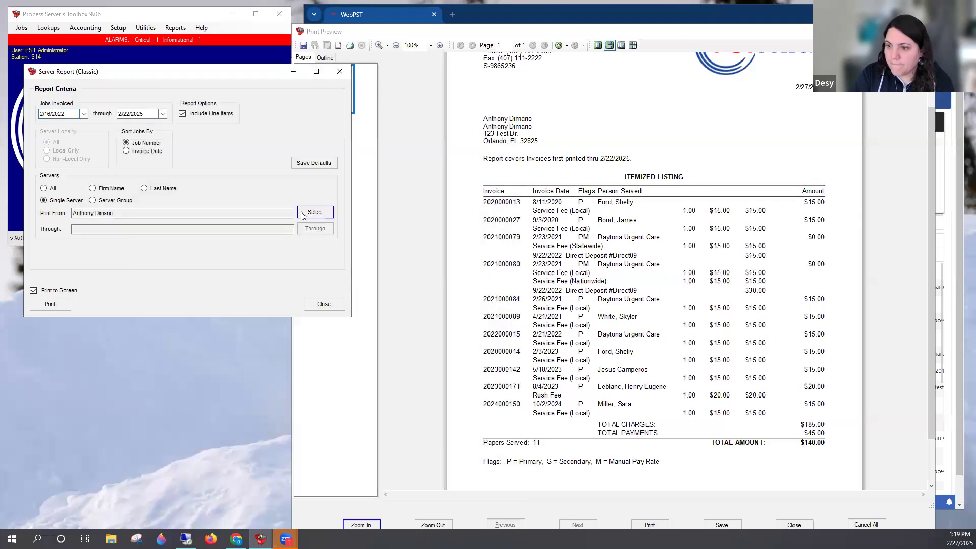
{"action": "left_click", "coordinate": [303, 216]}
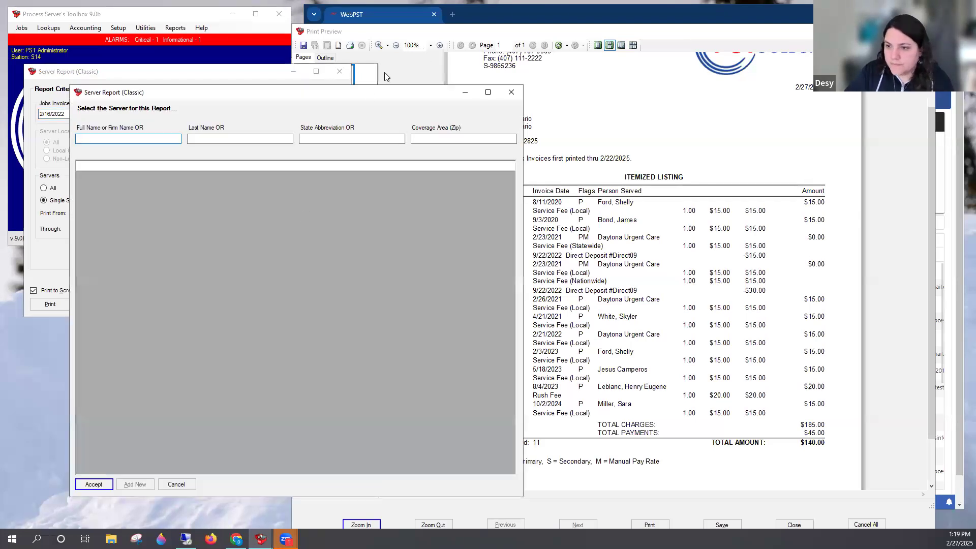
{"action": "left_click", "coordinate": [56, 305]}
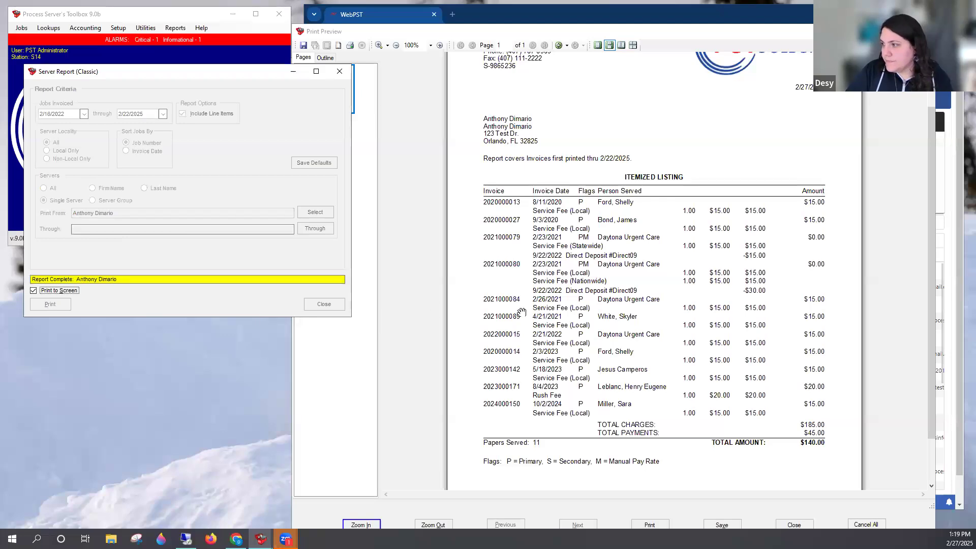
Narrow the Server Report preview and arrange it side by side with the Server Payables Report preview
{"action": "left_click_drag", "start_coordinate": [778, 164], "coordinate": [676, 163]}
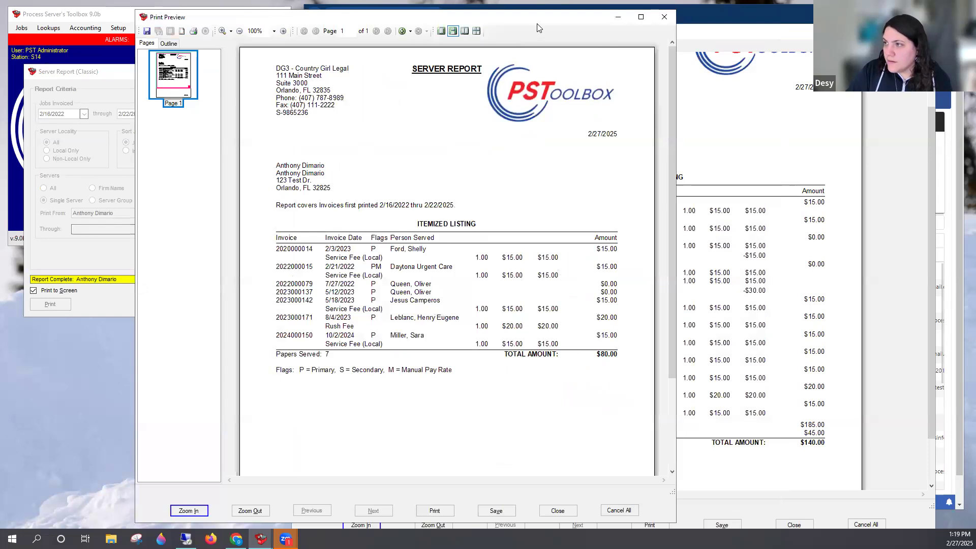
{"action": "left_click_drag", "start_coordinate": [540, 24], "coordinate": [340, 20]}
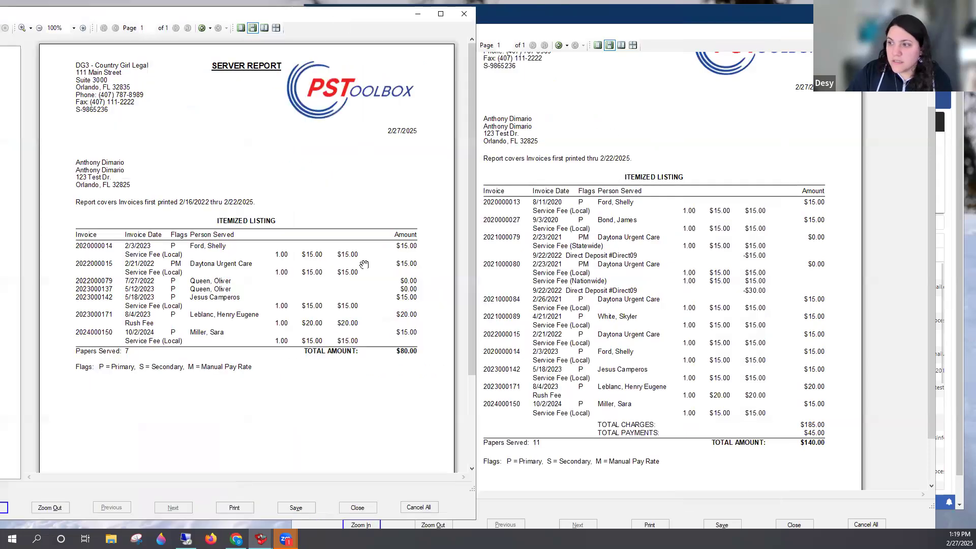
{"action": "left_click", "coordinate": [696, 101]}
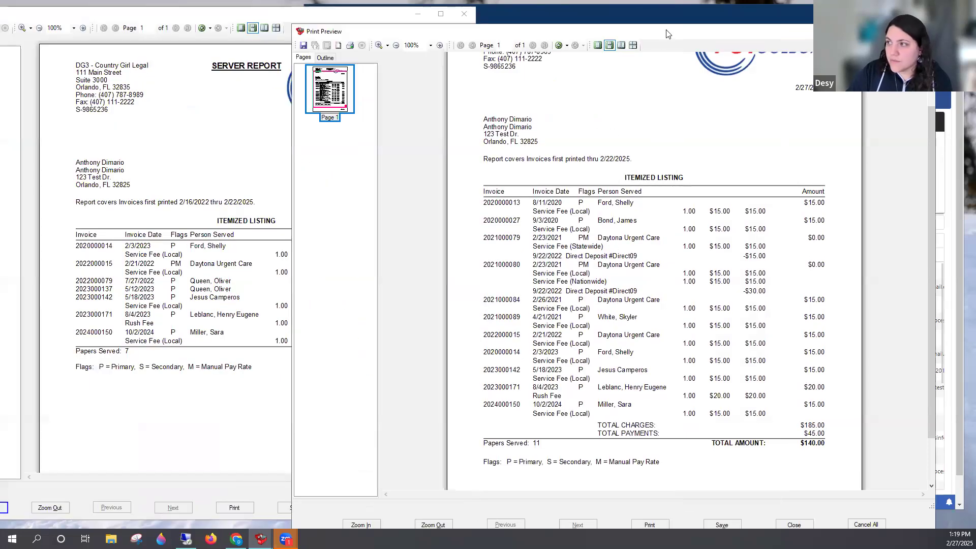
{"action": "left_click_drag", "start_coordinate": [669, 33], "coordinate": [685, 25]}
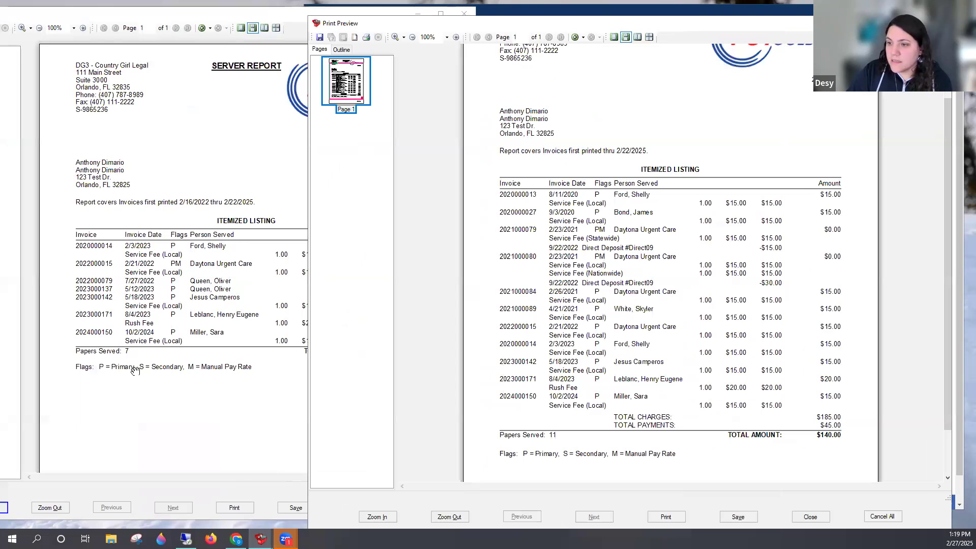
Compare the Server Report's date range, line items and total with the Server Payables Report's payments and balances
{"action": "left_click", "coordinate": [197, 392]}
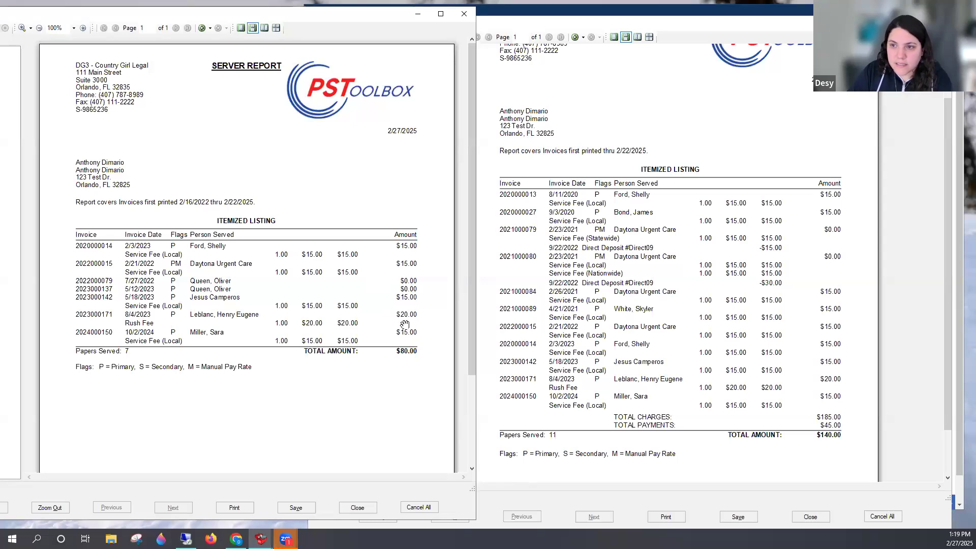
{"action": "left_click", "coordinate": [671, 288]}
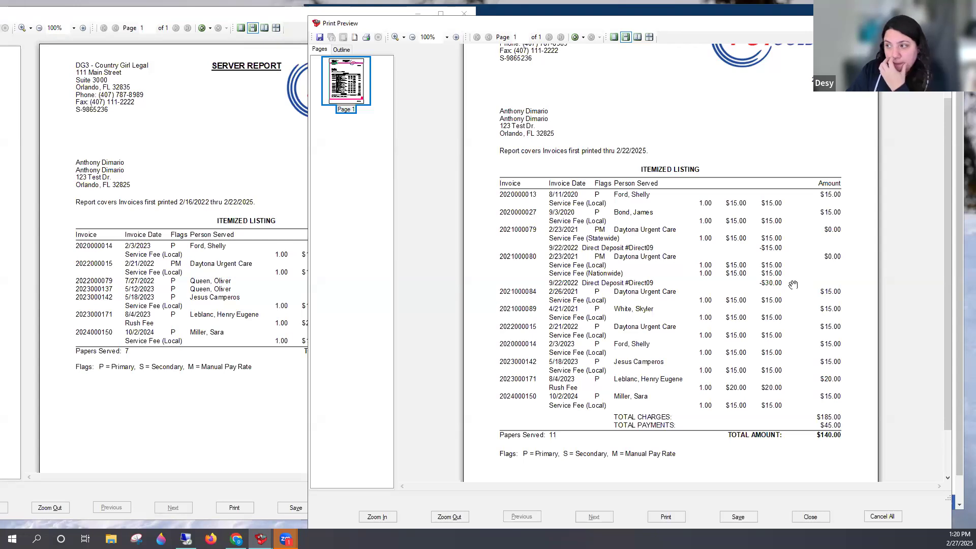
{"action": "left_click", "coordinate": [217, 270]}
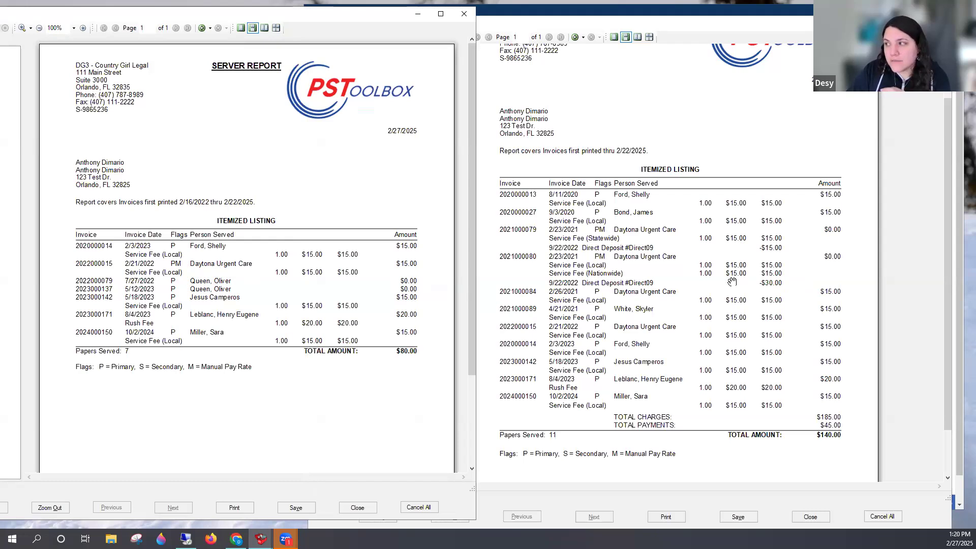
{"action": "left_click", "coordinate": [765, 221]}
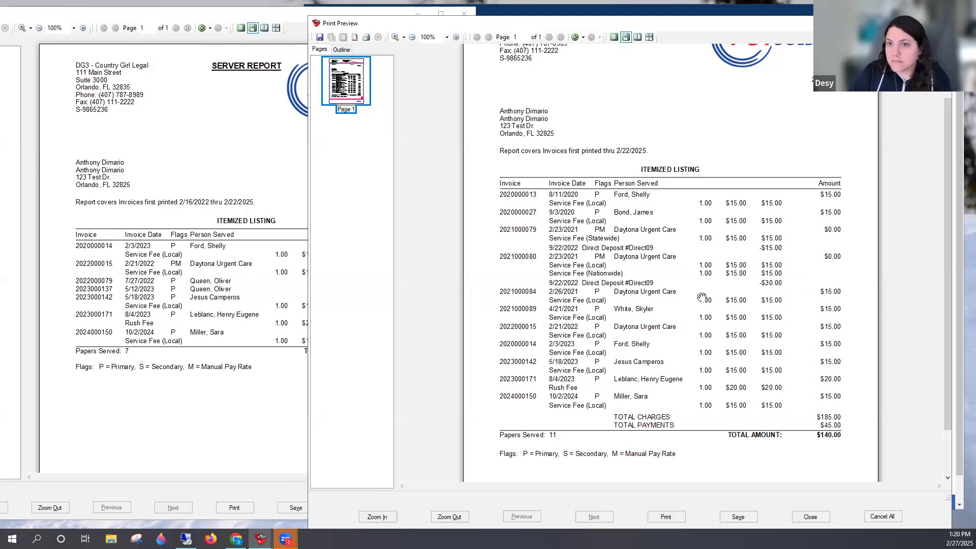
{"action": "left_click", "coordinate": [229, 204]}
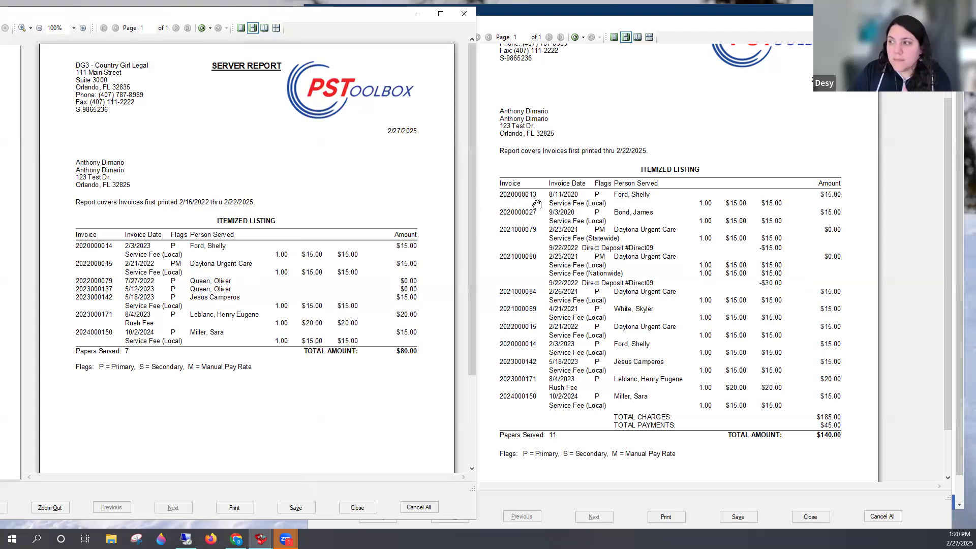
Close both report previews and the Server Report (Classic) and Server Payables Report criteria windows
{"action": "left_click", "coordinate": [535, 32]}
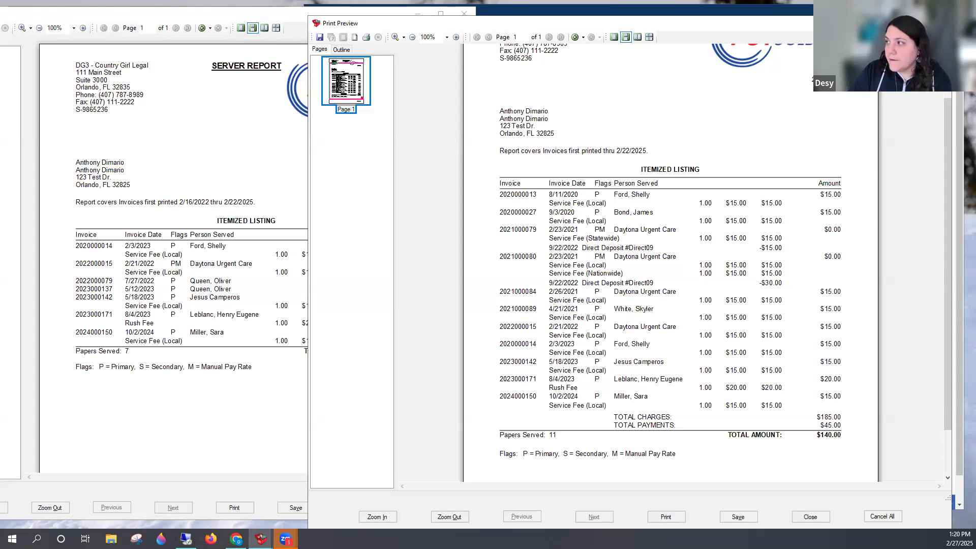
{"action": "left_click", "coordinate": [940, 23]}
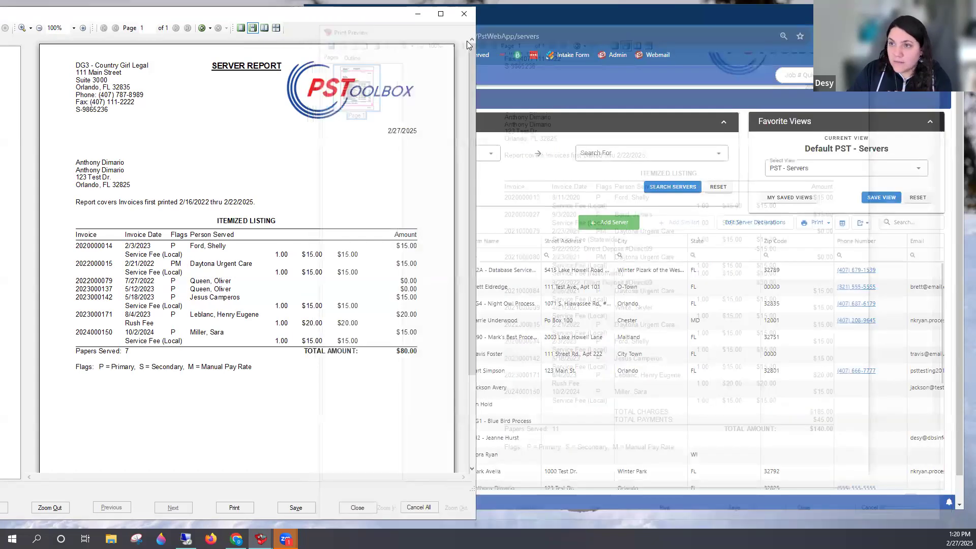
{"action": "left_click_drag", "start_coordinate": [175, 18], "coordinate": [185, 44]}
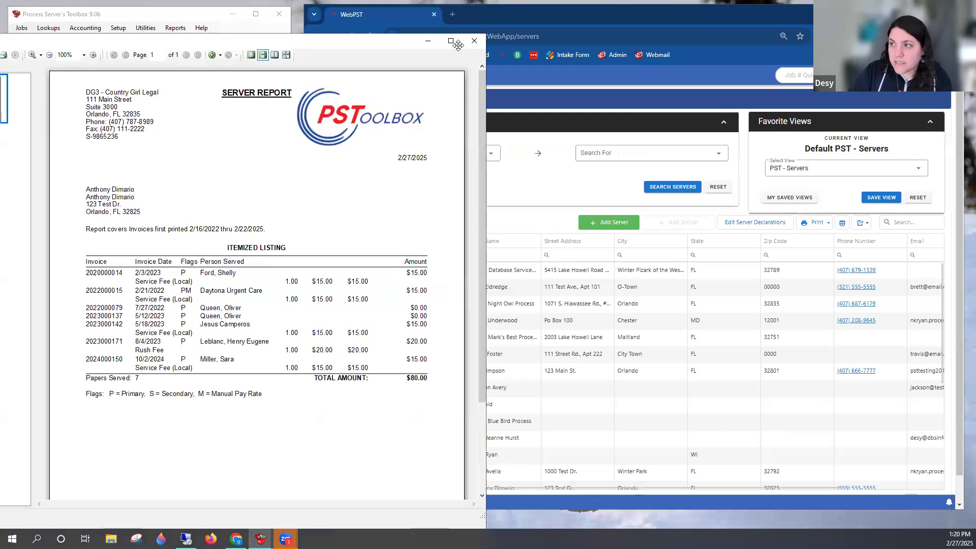
{"action": "left_click_drag", "start_coordinate": [458, 45], "coordinate": [476, 65]}
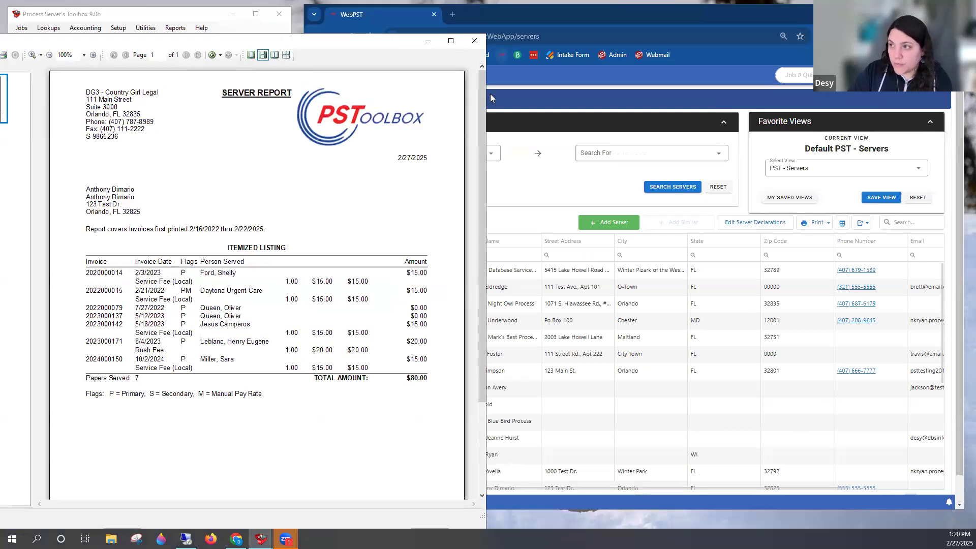
{"action": "left_click", "coordinate": [489, 63]}
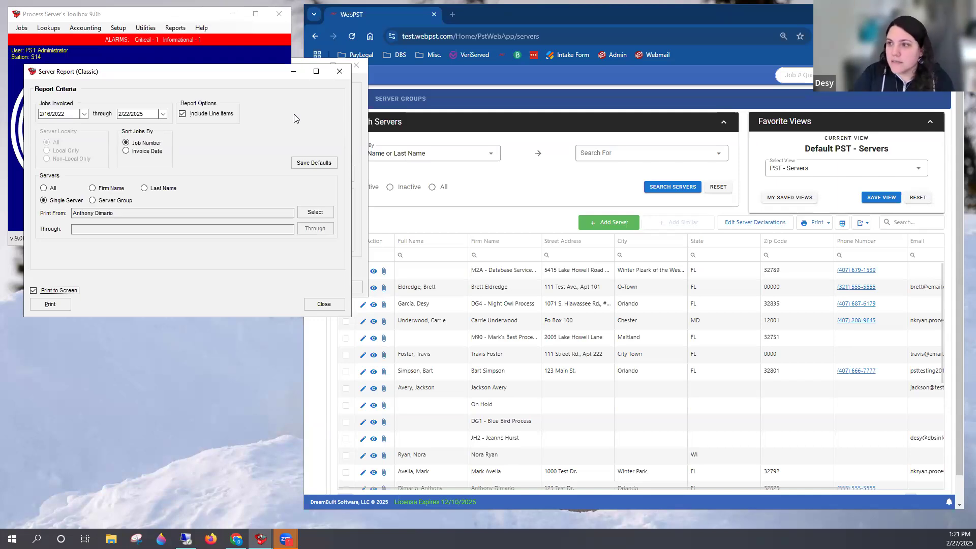
{"action": "left_click", "coordinate": [340, 71]}
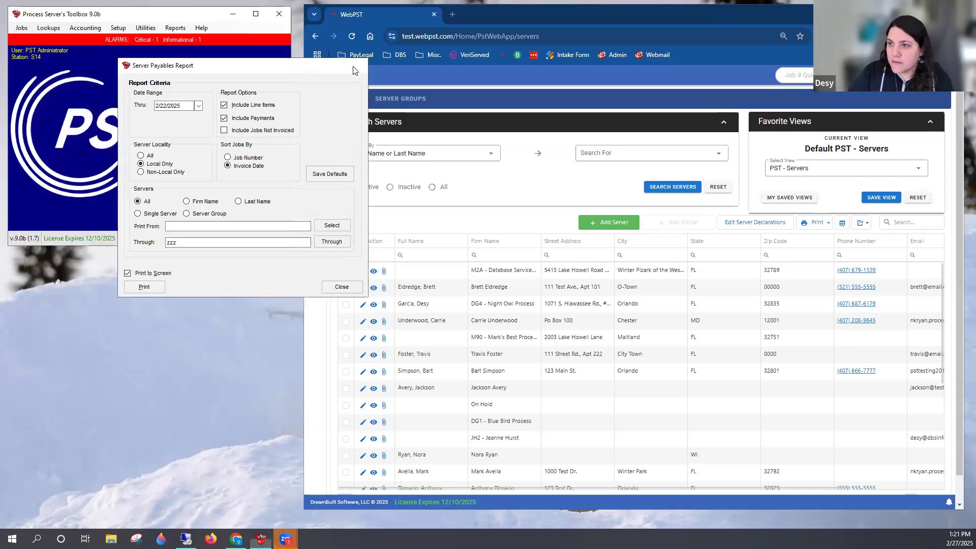
{"action": "left_click", "coordinate": [355, 67]}
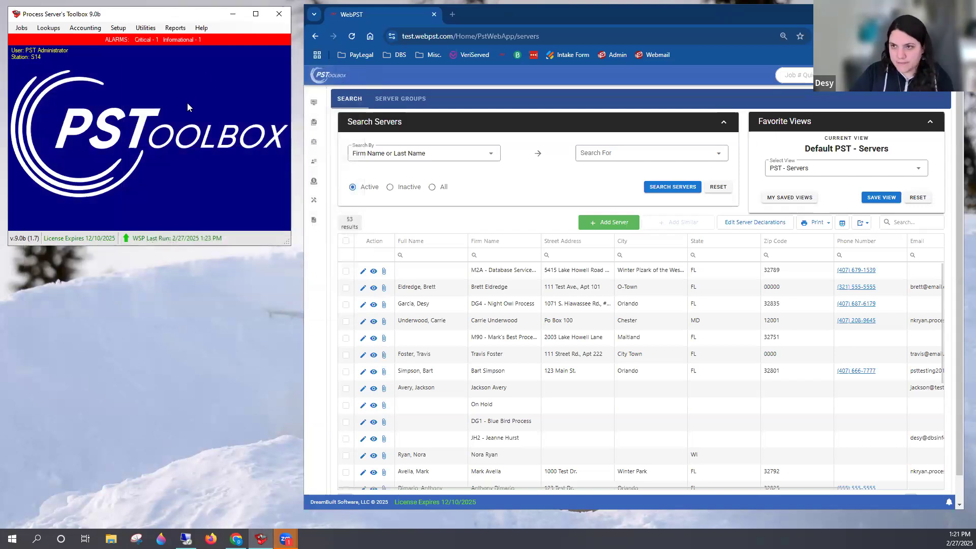
Switch to WebPST and open Server Report (Classic) from the accounting reports
{"action": "left_click_drag", "start_coordinate": [630, 3], "coordinate": [635, 14]}
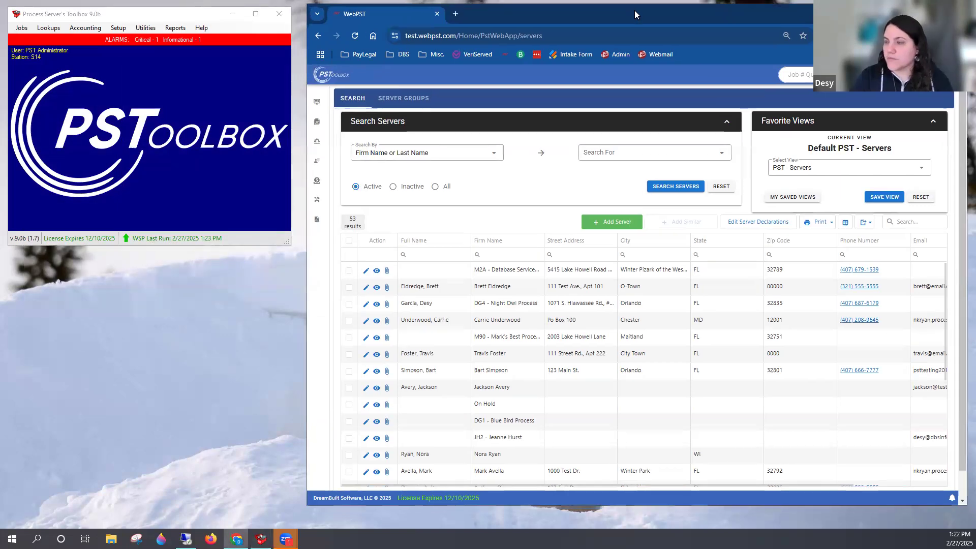
{"action": "mouse_move", "coordinate": [344, 203]}
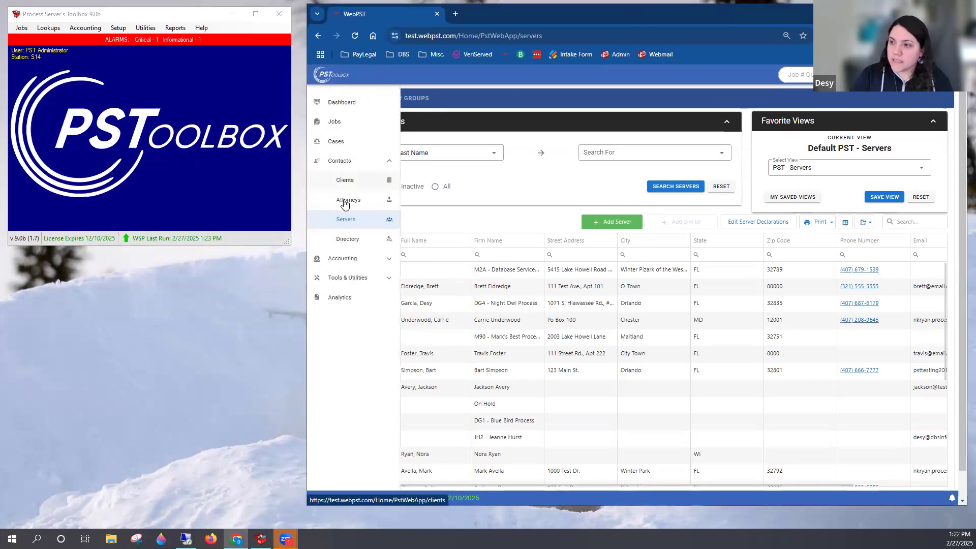
{"action": "left_click", "coordinate": [361, 259]}
{"action": "left_click", "coordinate": [355, 319]}
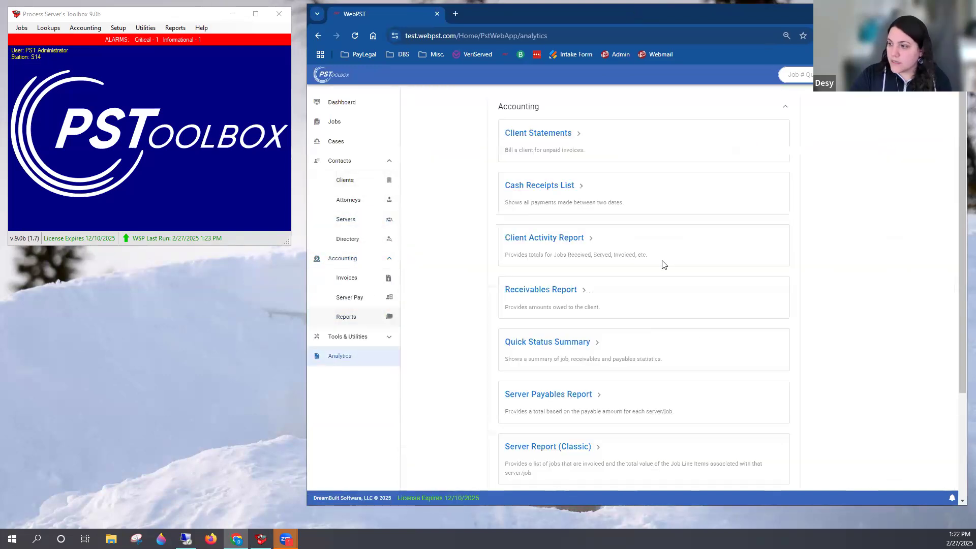
{"action": "scroll", "coordinate": [717, 254], "scroll_direction": "down", "scroll_amount": 3}
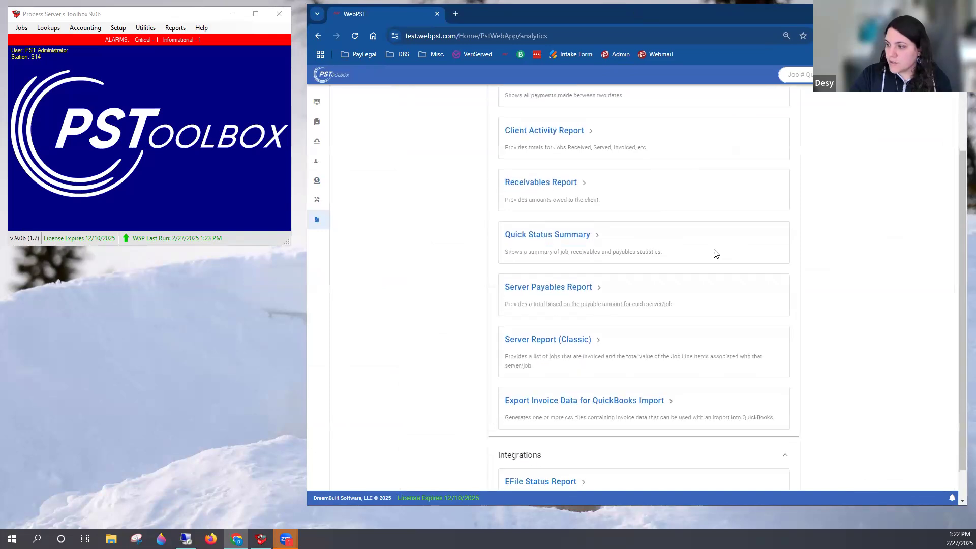
{"action": "left_click", "coordinate": [566, 314]}
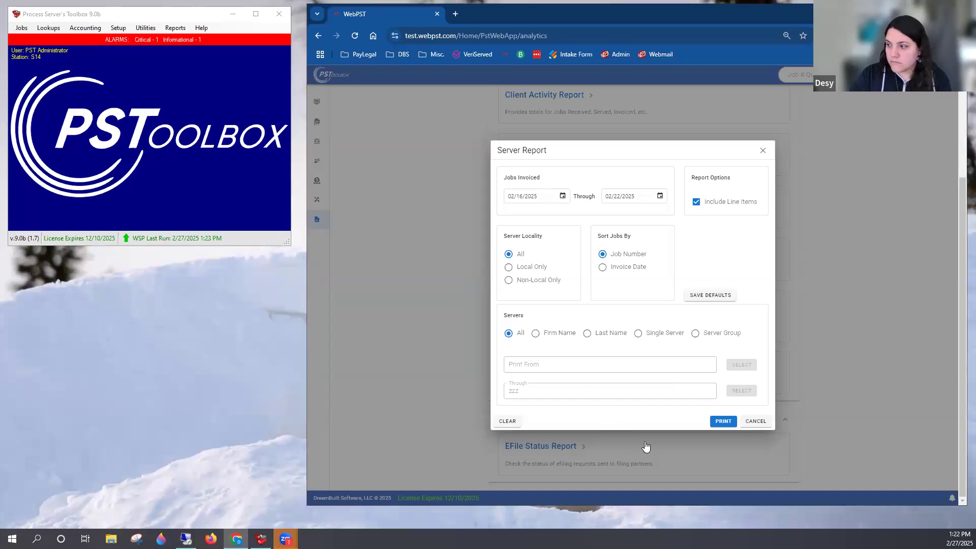
Generate the Server Report for all servers, view its print preview, cancel printing and close the report criteria
{"action": "left_click", "coordinate": [732, 422]}
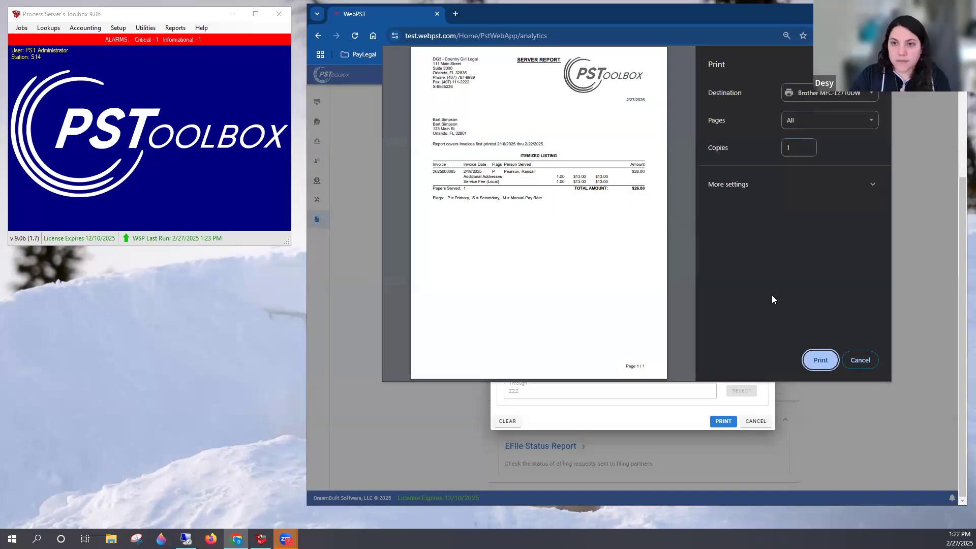
{"action": "left_click", "coordinate": [874, 361]}
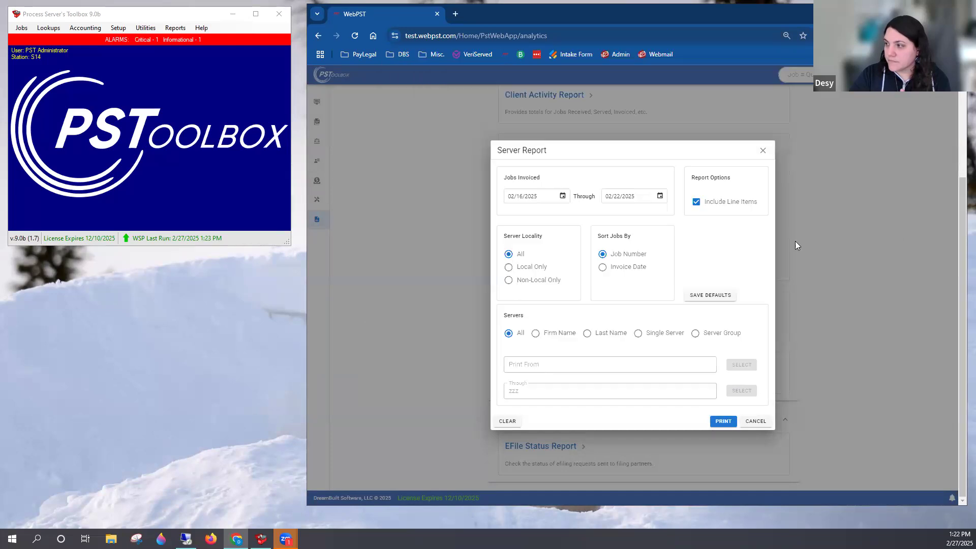
{"action": "left_click", "coordinate": [763, 152]}
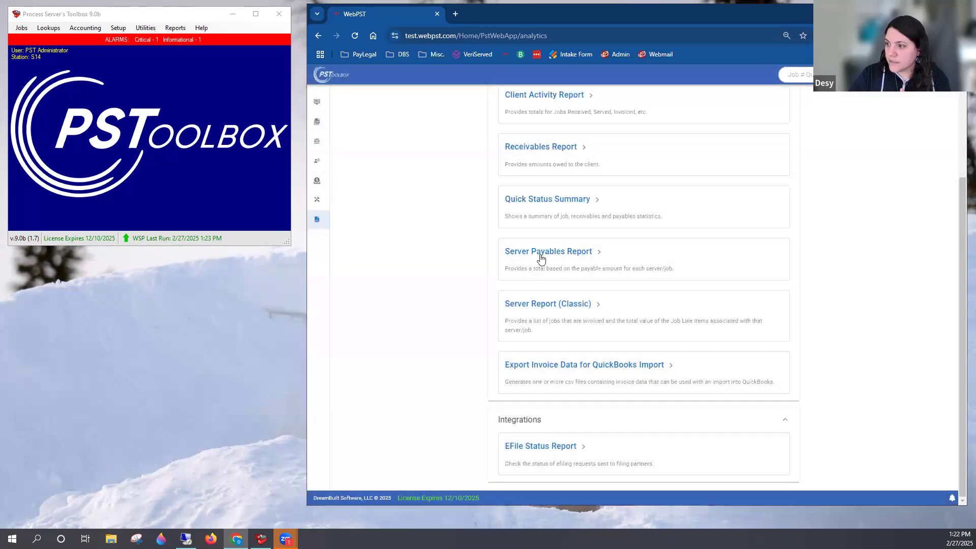
Open the Server Payables Report criteria in WebPST, review the date, line item, payment and non-invoiced job options, and close them
{"action": "left_click", "coordinate": [553, 255]}
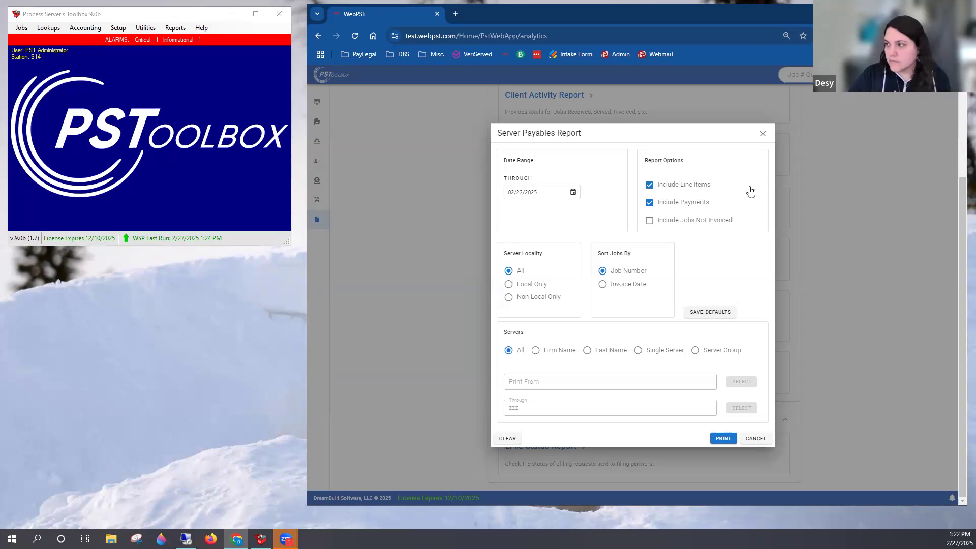
{"action": "left_click", "coordinate": [764, 134]}
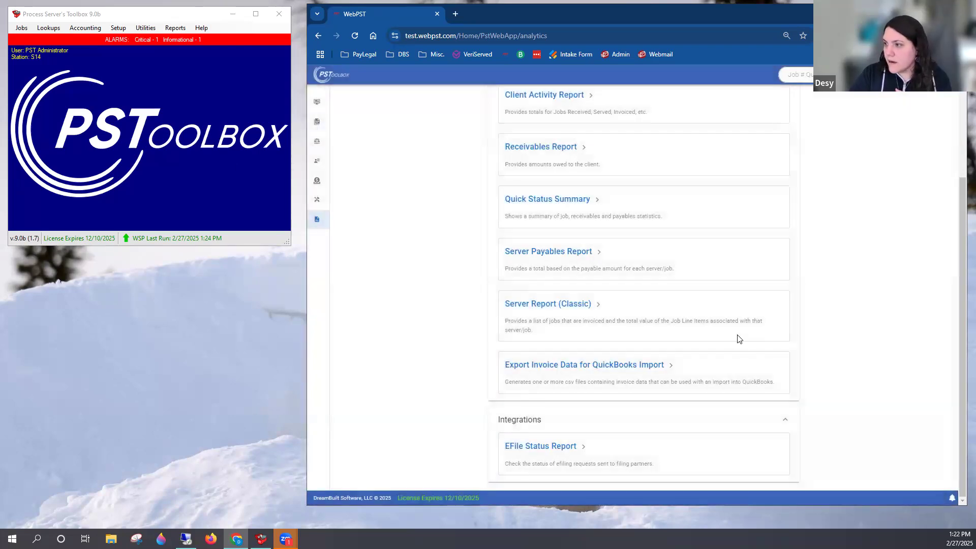
{"action": "scroll", "coordinate": [717, 337], "scroll_direction": "up", "scroll_amount": 1}
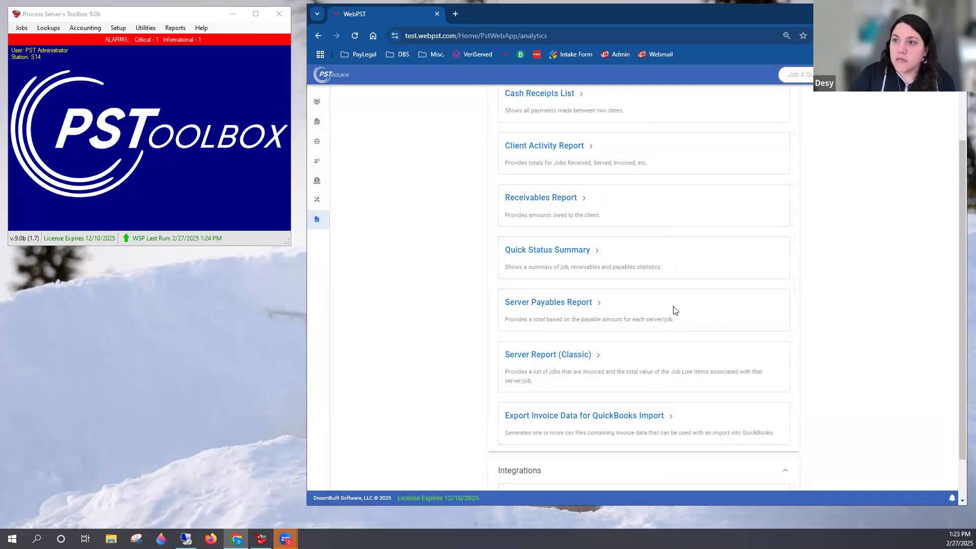
Switch to Process Server's Toolbox, start Record Server Payments, and find and accept a server by first name
{"action": "left_click", "coordinate": [91, 31]}
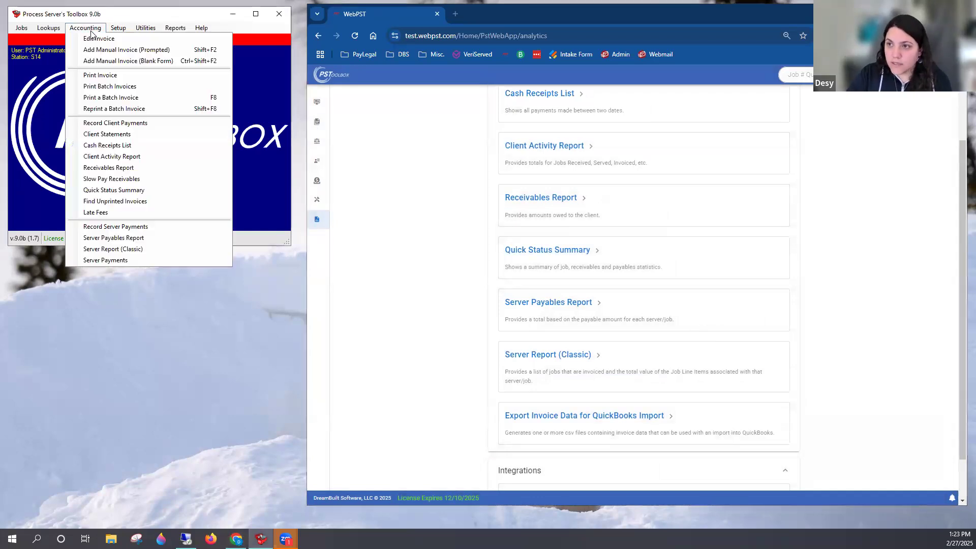
{"action": "left_click", "coordinate": [138, 227]}
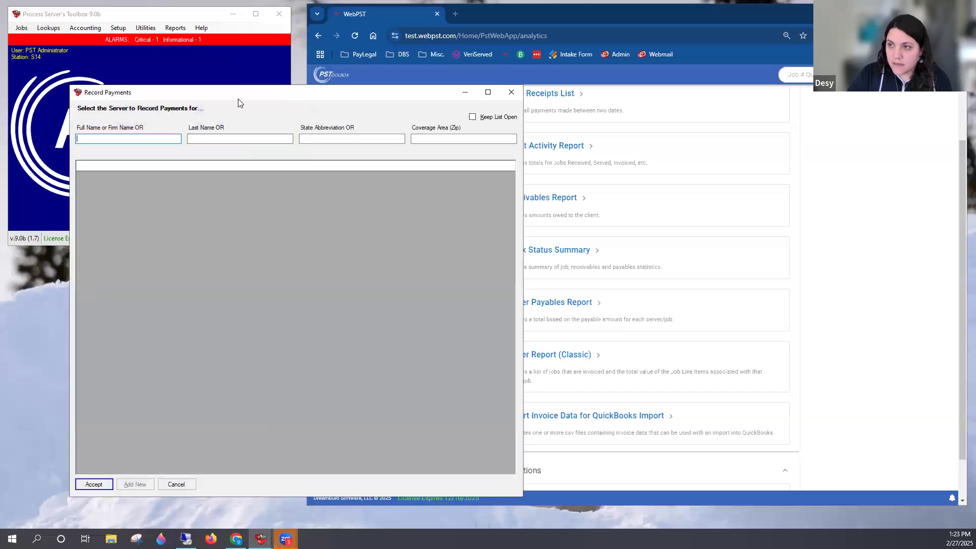
{"action": "left_click_drag", "start_coordinate": [239, 98], "coordinate": [234, 70]}
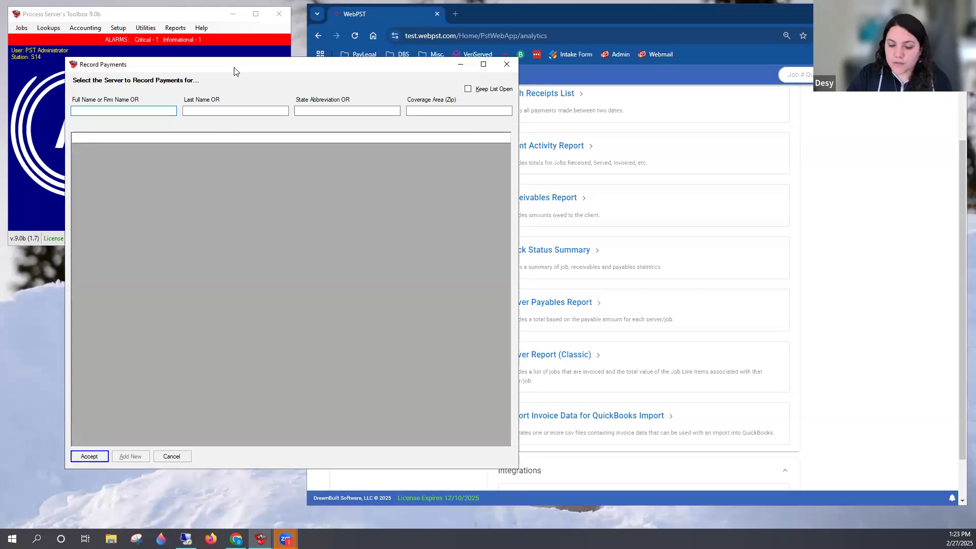
{"action": "type", "text": "brett"}
{"action": "key", "text": "Return"}
{"action": "key", "text": "Return"}
{"action": "key", "text": "Return"}
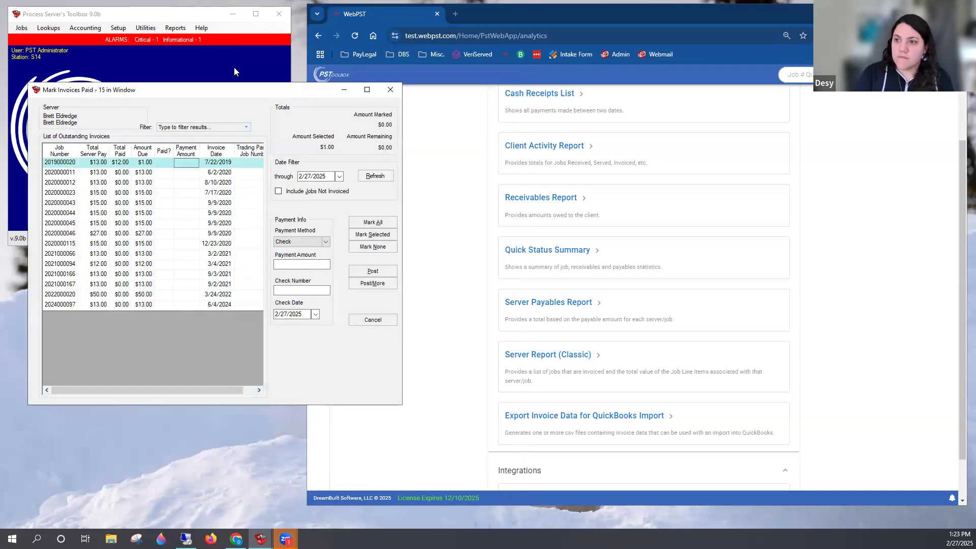
Include jobs not invoiced in the server's outstanding invoices, refresh the list and look through it
{"action": "left_click_drag", "start_coordinate": [231, 89], "coordinate": [251, 69]}
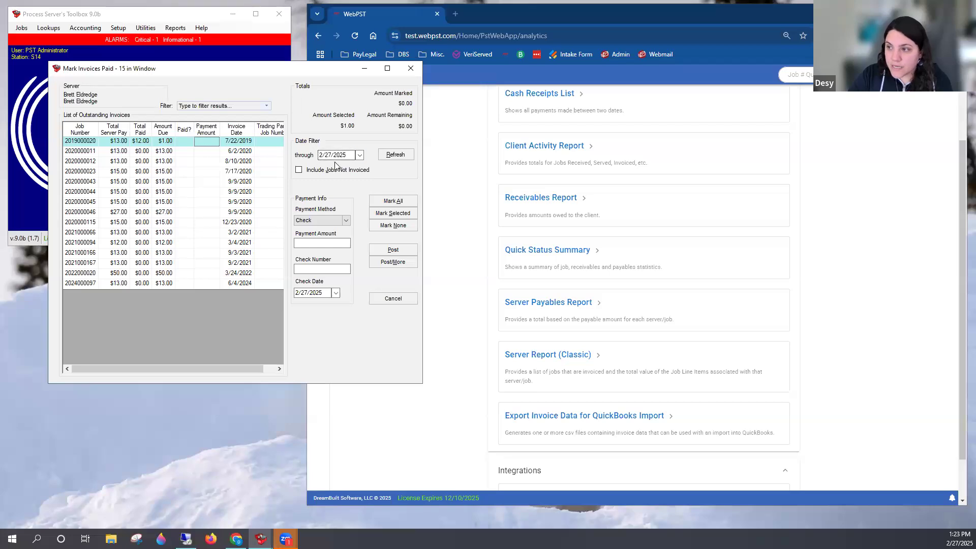
{"action": "left_click", "coordinate": [299, 170]}
{"action": "left_click", "coordinate": [395, 158]}
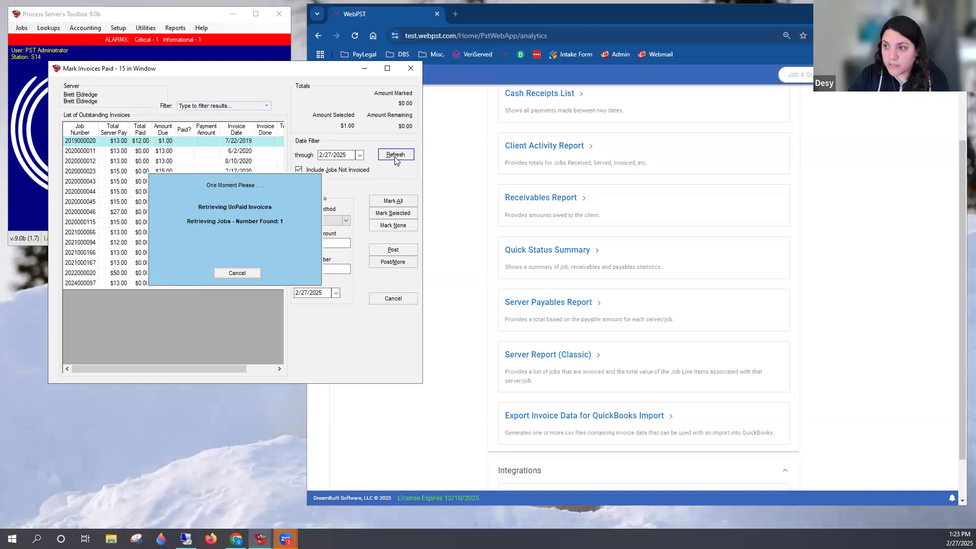
{"action": "scroll", "coordinate": [201, 303], "scroll_direction": "down", "scroll_amount": 1}
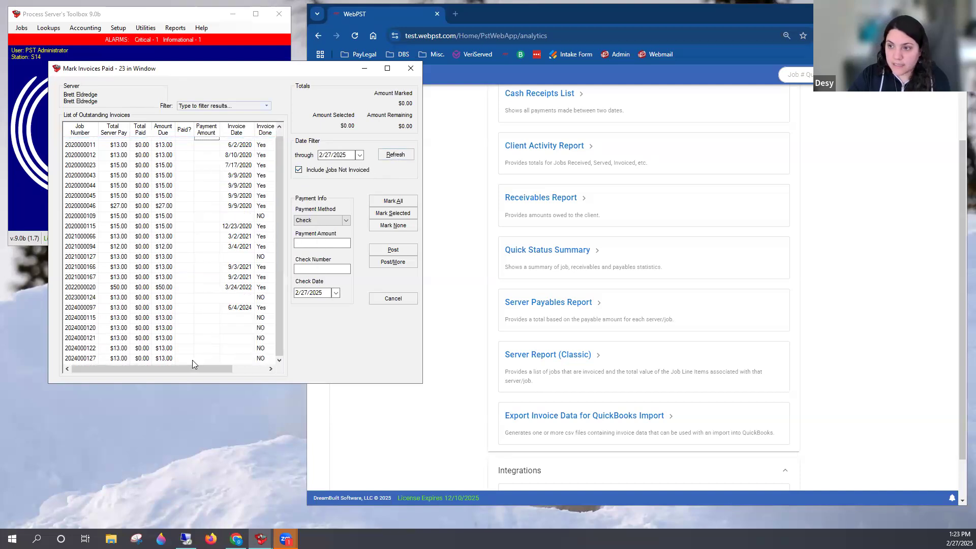
{"action": "scroll", "coordinate": [178, 359], "scroll_direction": "up", "scroll_amount": 1}
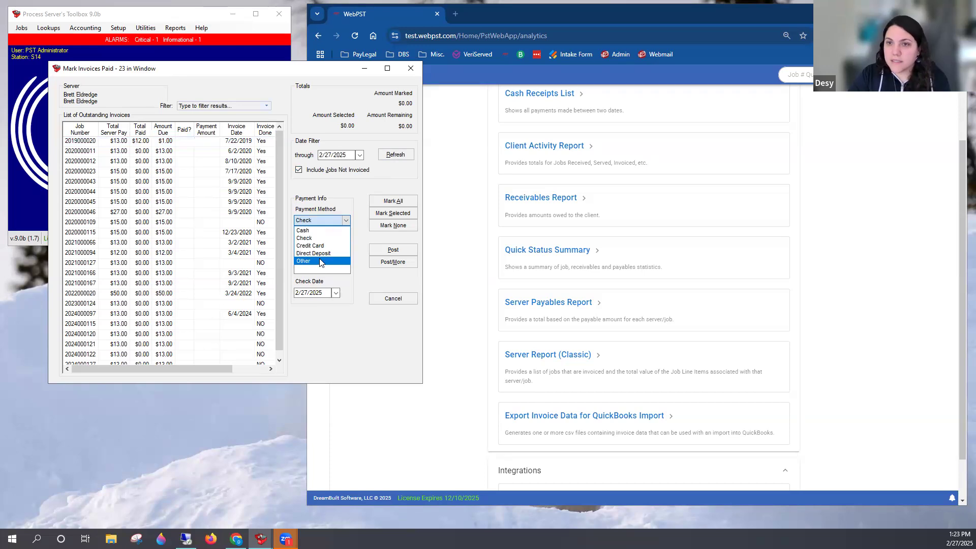
Keep Check as the payment method and enter a $200.00 payment amount with check number 1234, dated 2/27/2025
{"action": "left_click", "coordinate": [342, 210]}
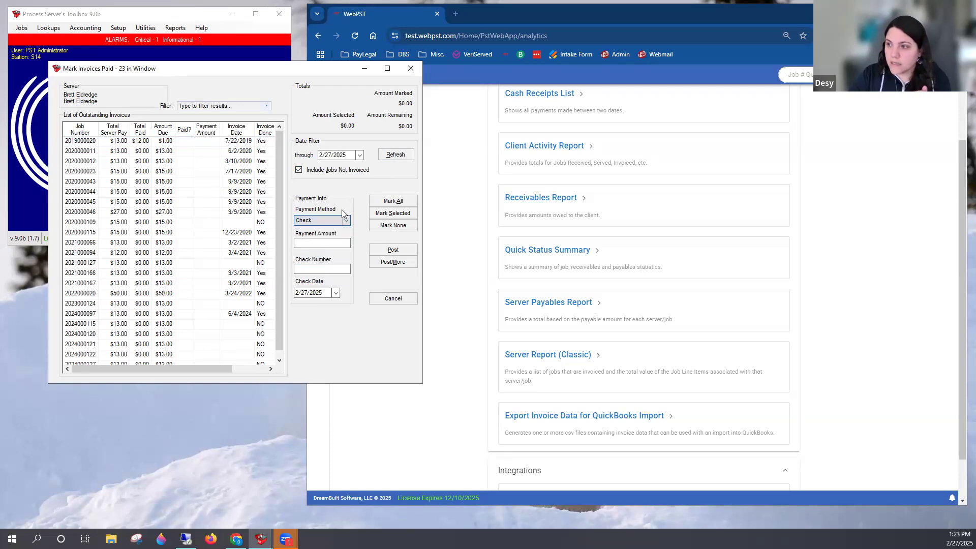
{"action": "left_click", "coordinate": [305, 244]}
{"action": "type", "text": "200"}
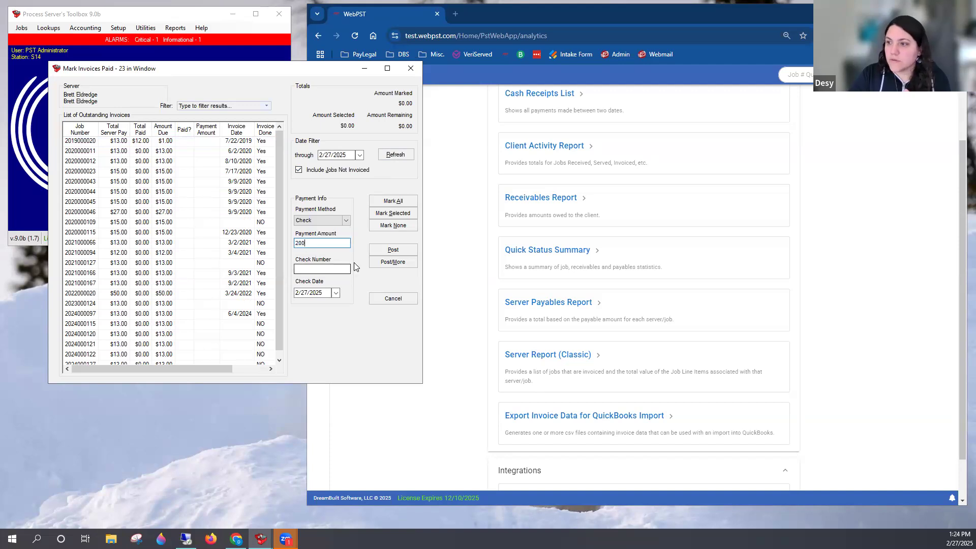
{"action": "left_click", "coordinate": [340, 270]}
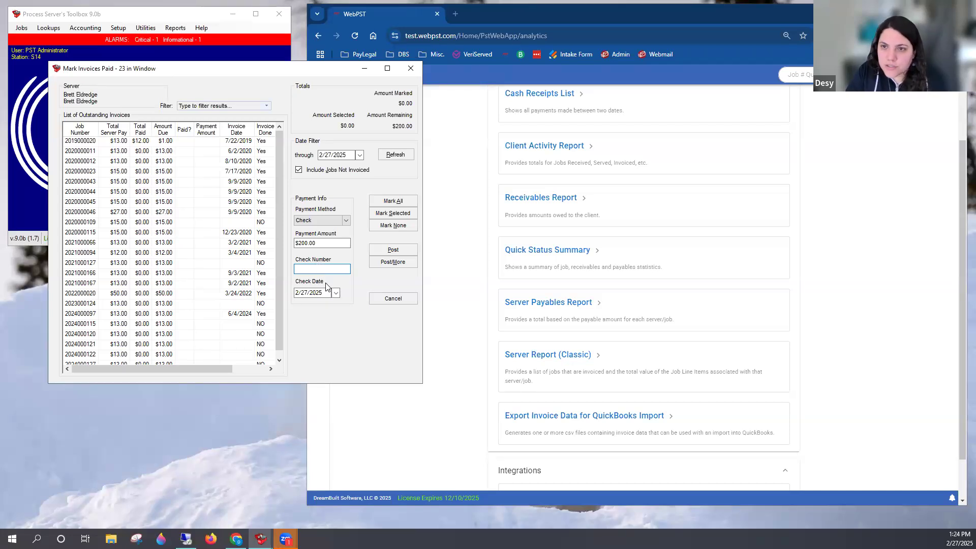
{"action": "type", "text": "1234"}
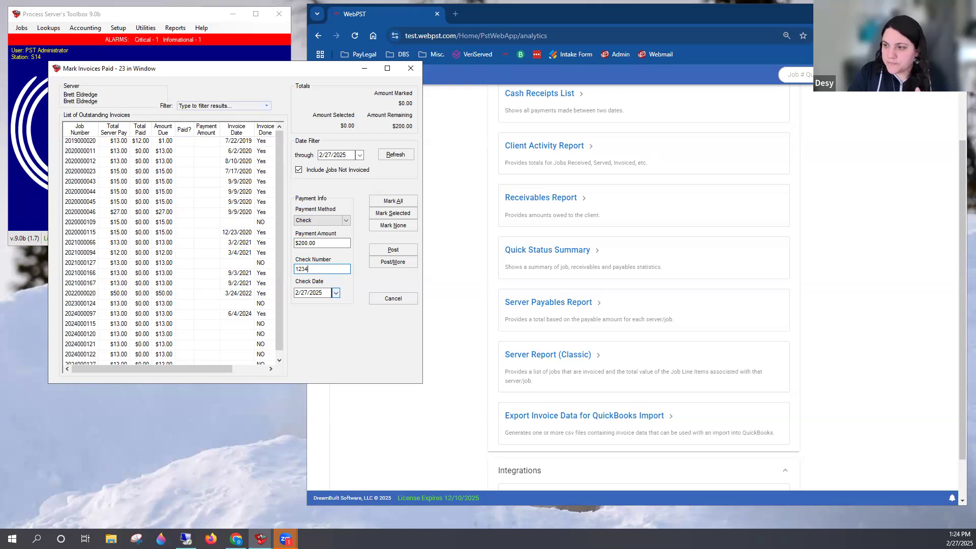
{"action": "left_click", "coordinate": [318, 294]}
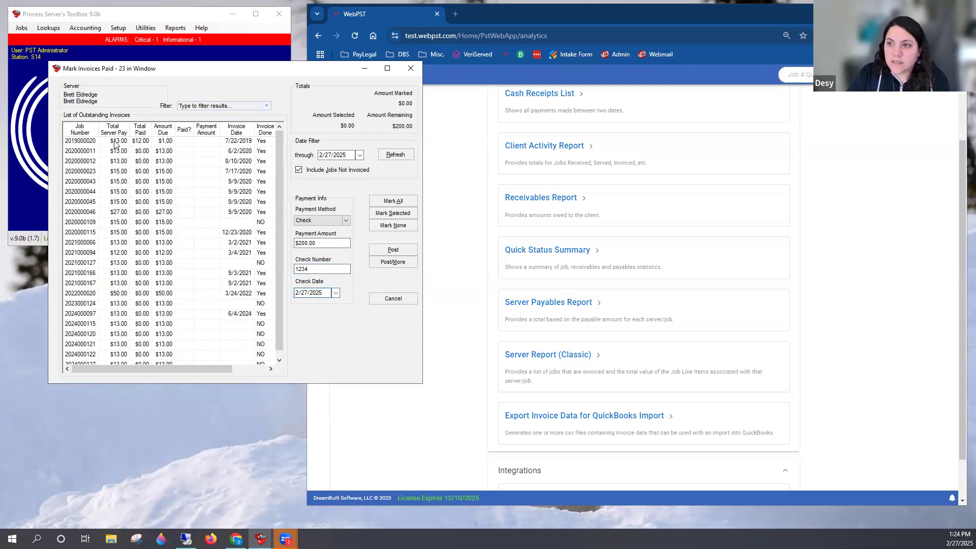
Mark the outstanding invoices from 7/22/2019 down through the one dated 9/2/2021 as paid, skipping the jobs not invoiced
{"action": "left_click", "coordinate": [183, 141]}
{"action": "left_click", "coordinate": [184, 151]}
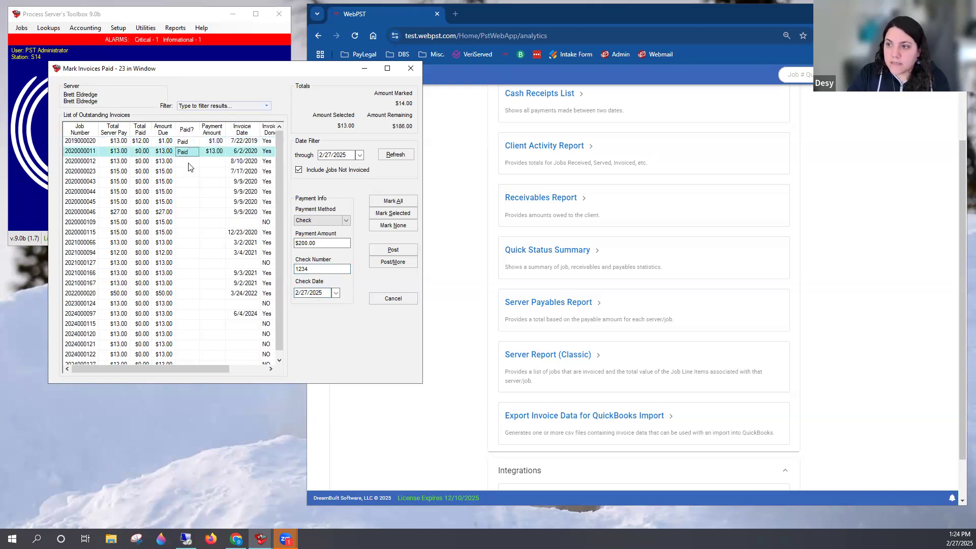
{"action": "left_click", "coordinate": [188, 162]}
{"action": "left_click", "coordinate": [189, 172]}
{"action": "left_click", "coordinate": [190, 182]}
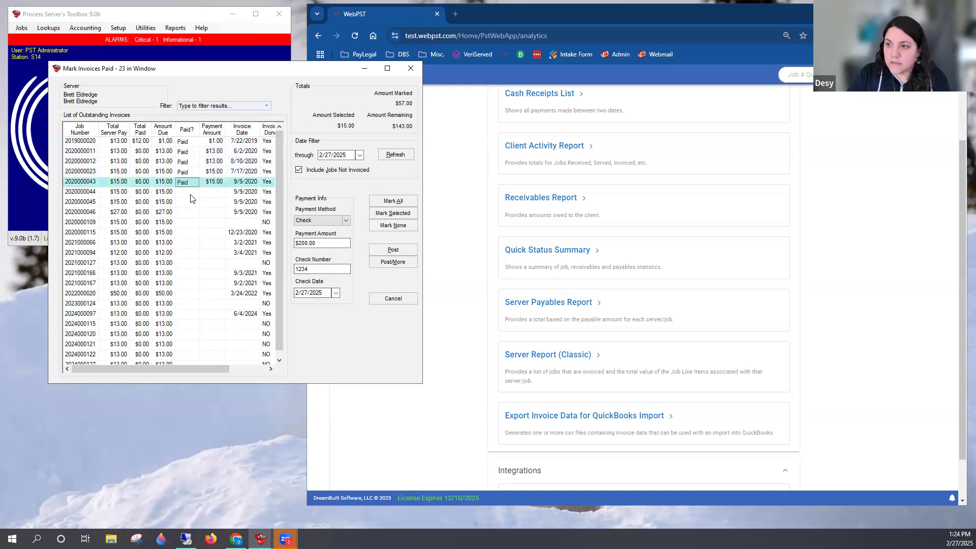
{"action": "left_click", "coordinate": [191, 192]}
{"action": "left_click", "coordinate": [191, 203]}
{"action": "left_click", "coordinate": [192, 213]}
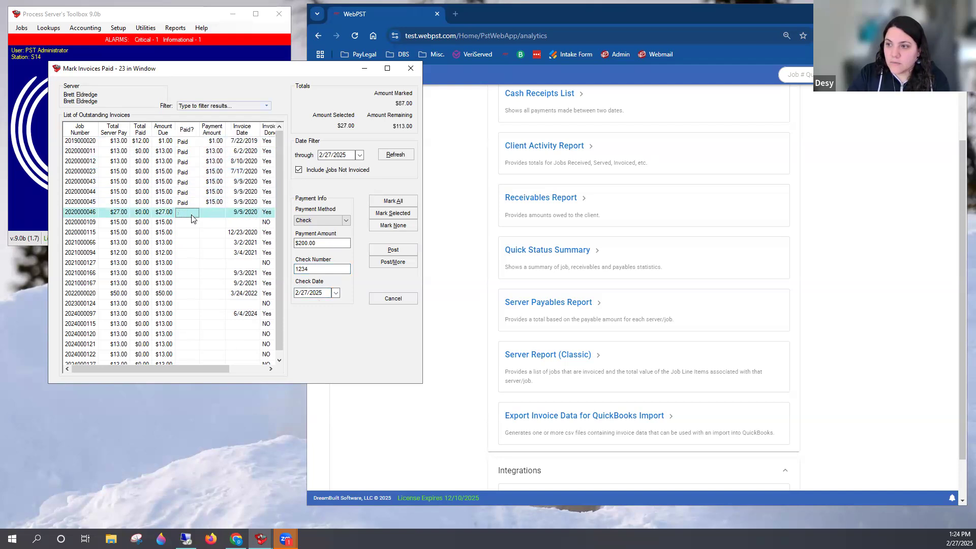
{"action": "left_click", "coordinate": [193, 233]}
{"action": "left_click", "coordinate": [189, 243]}
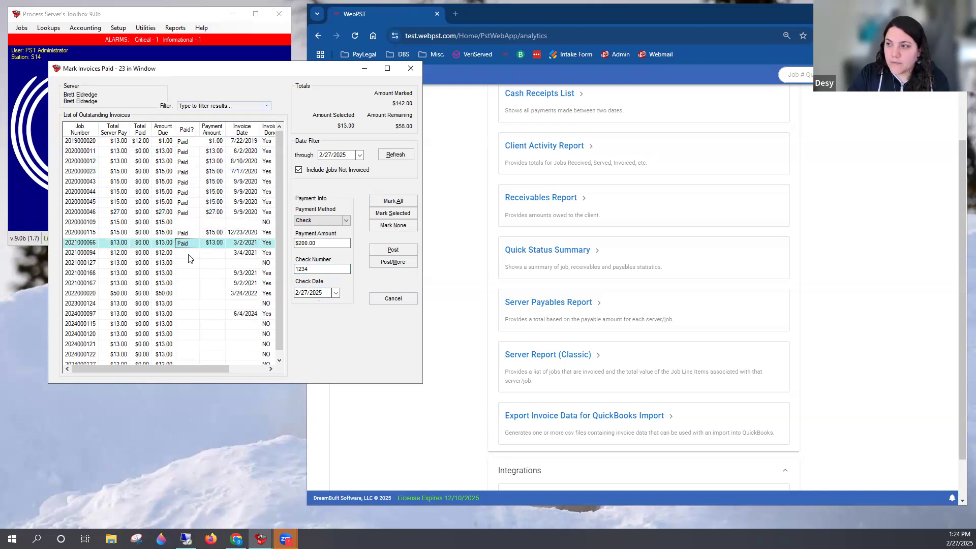
{"action": "left_click", "coordinate": [189, 254]}
{"action": "left_click", "coordinate": [195, 264]}
{"action": "left_click", "coordinate": [191, 274]}
{"action": "left_click", "coordinate": [191, 285]}
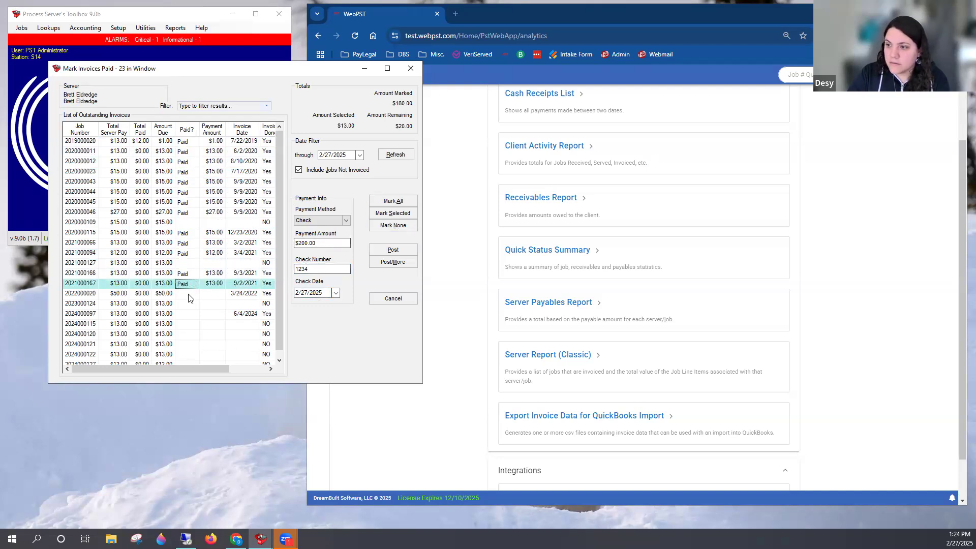
Try to mark the $50.00 invoice dated 3/24/2022 as paid from the remaining amount, and unmark it
{"action": "left_click", "coordinate": [196, 294]}
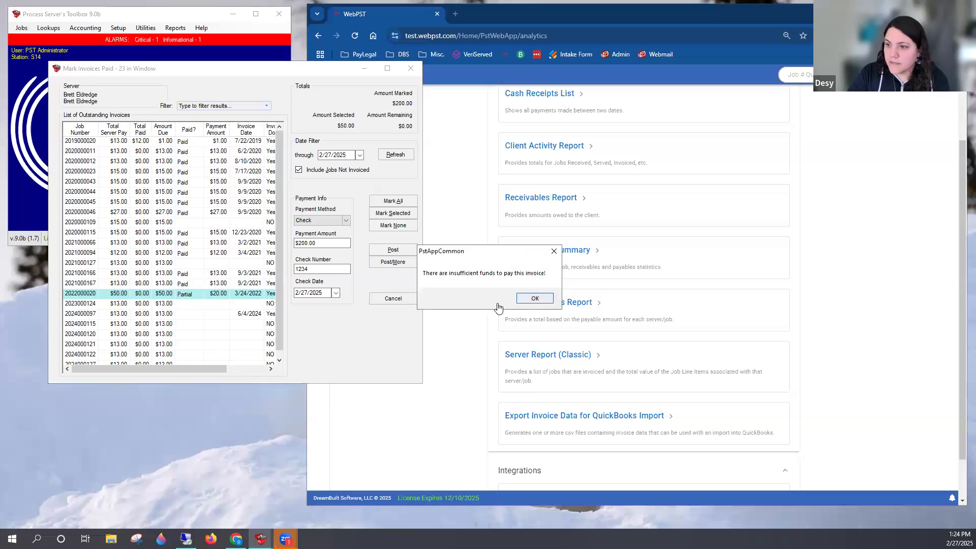
{"action": "left_click", "coordinate": [529, 302]}
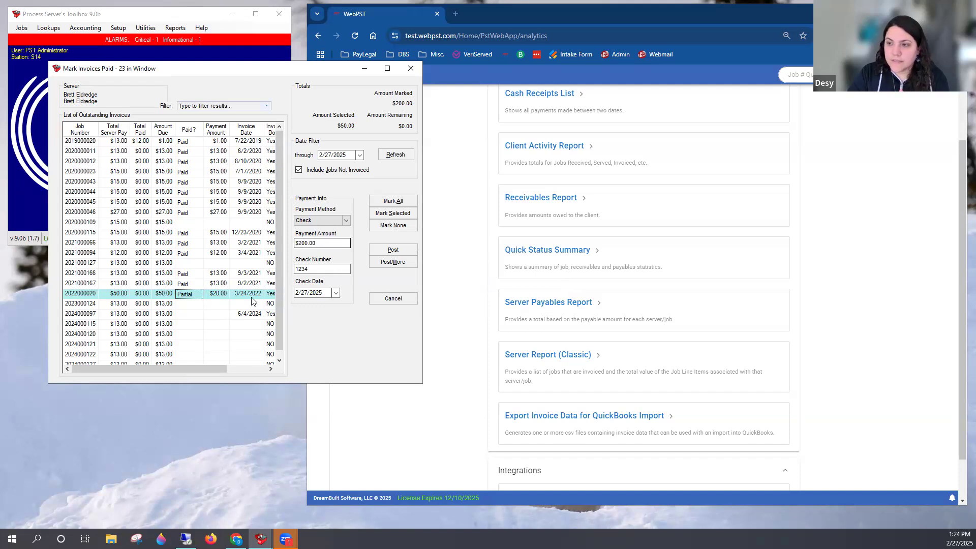
{"action": "left_click", "coordinate": [189, 297]}
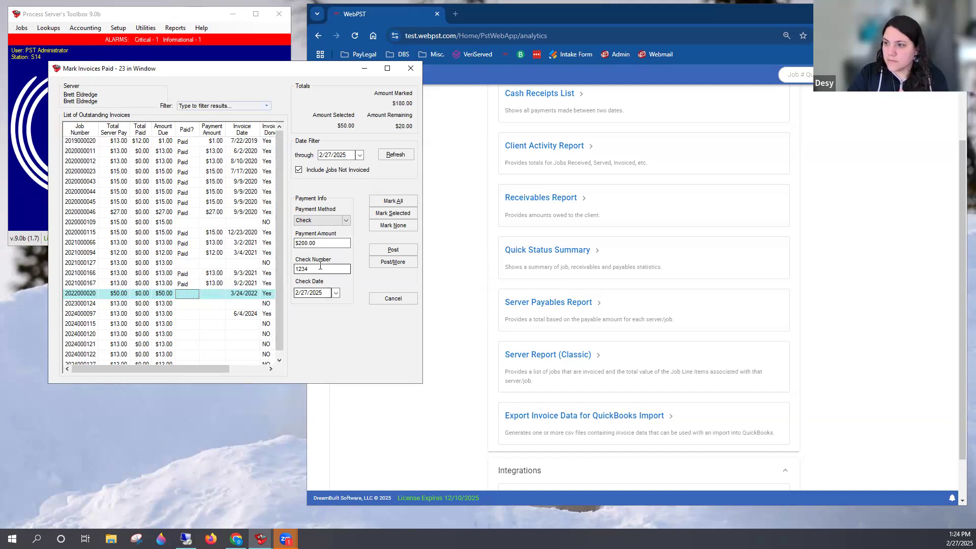
Set the payment amount to $180.00 and post the server payment for the marked invoices
{"action": "left_click", "coordinate": [321, 243]}
{"action": "type", "text": "180"}
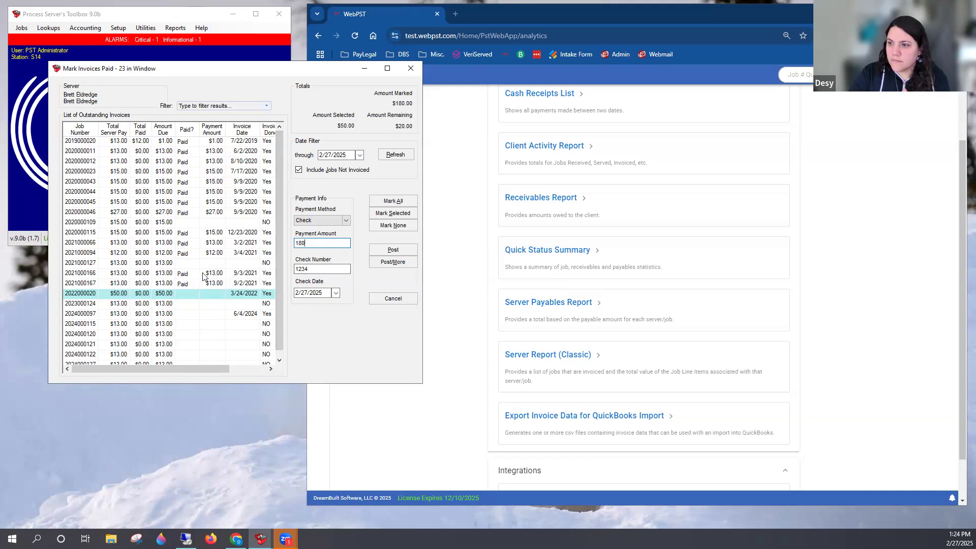
{"action": "left_click", "coordinate": [185, 284]}
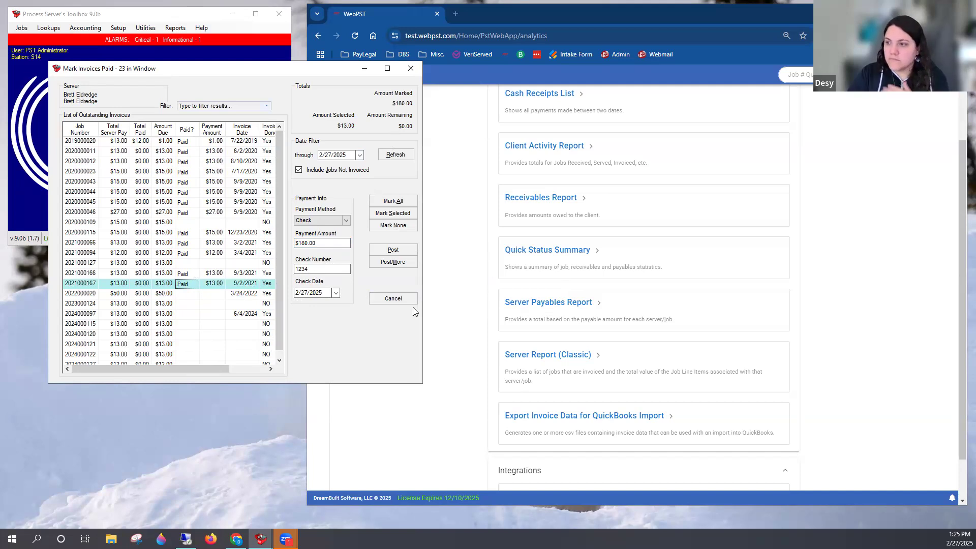
{"action": "left_click", "coordinate": [402, 252]}
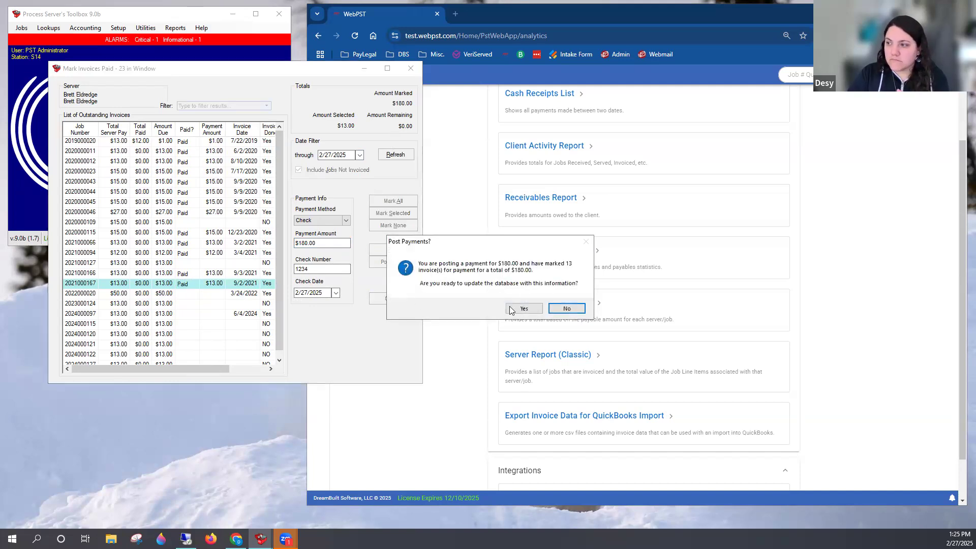
{"action": "left_click", "coordinate": [515, 310]}
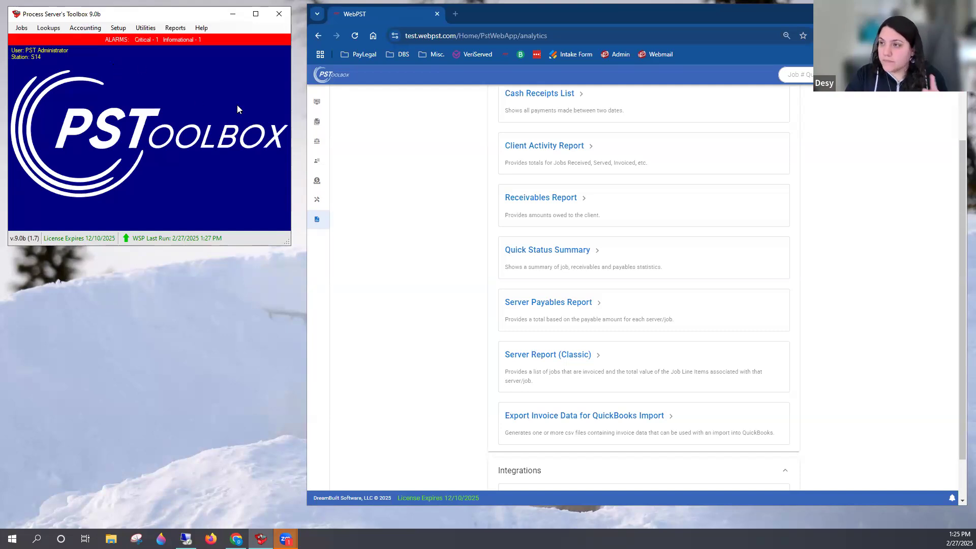
Switch to WebPST and open Record Server Payments in its Server Pay section
{"action": "scroll", "coordinate": [335, 191], "scroll_direction": "up", "scroll_amount": 2}
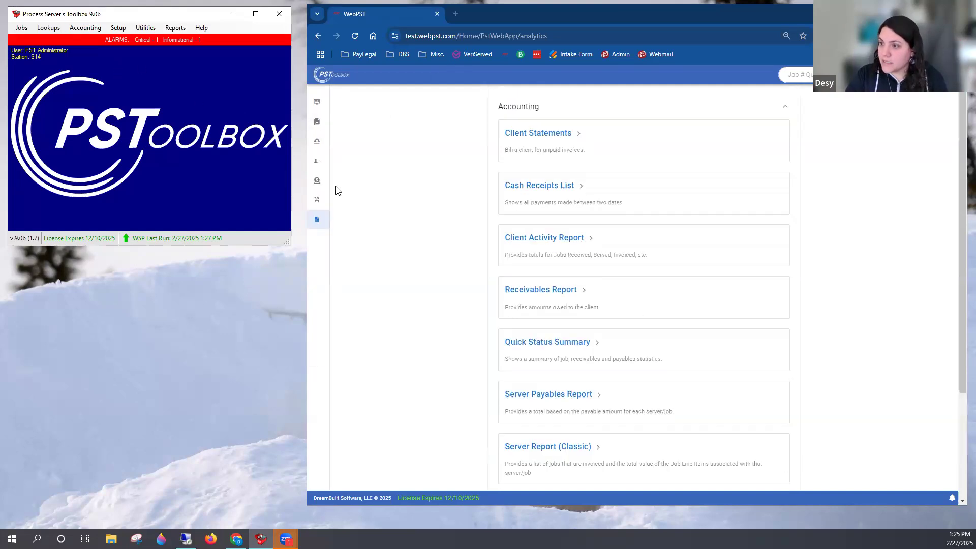
{"action": "mouse_move", "coordinate": [327, 192]}
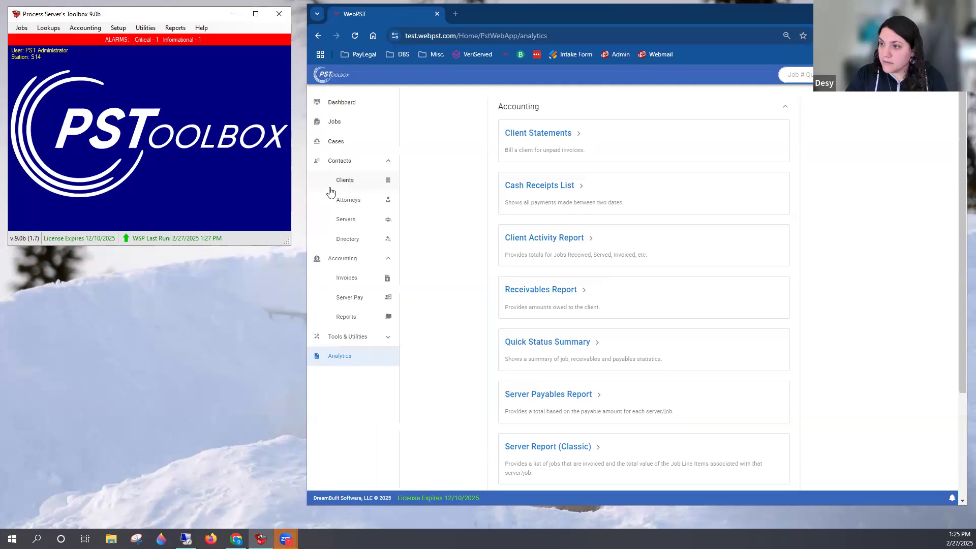
{"action": "left_click", "coordinate": [356, 229]}
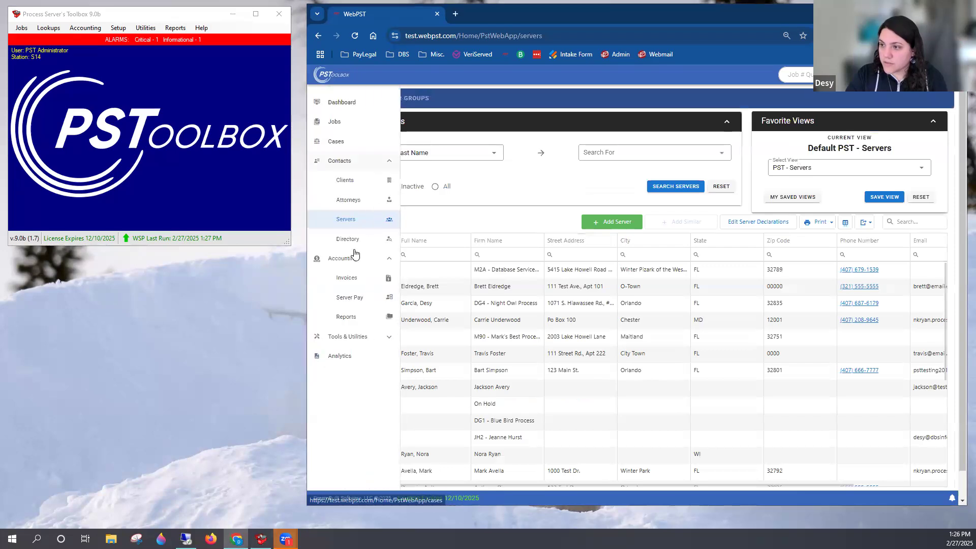
{"action": "left_click", "coordinate": [356, 299]}
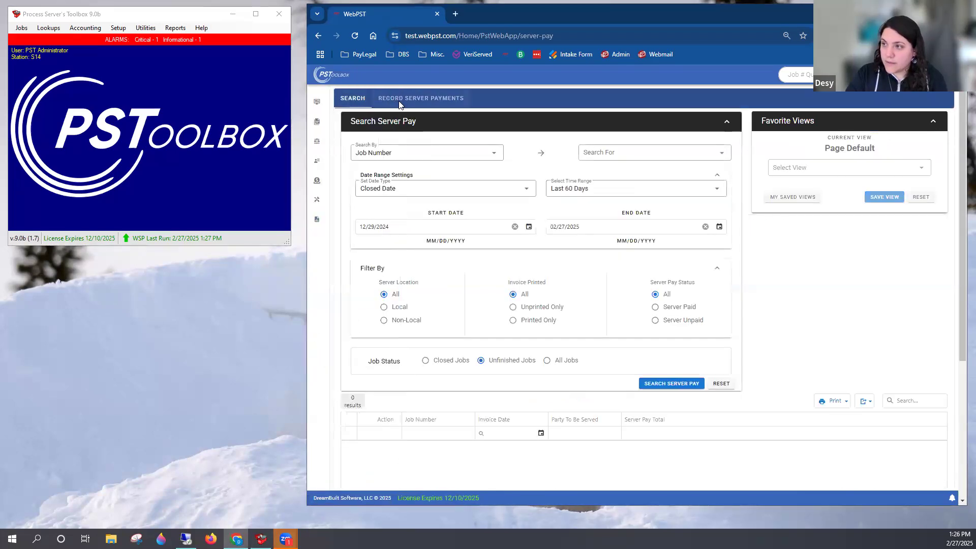
{"action": "left_click", "coordinate": [399, 102]}
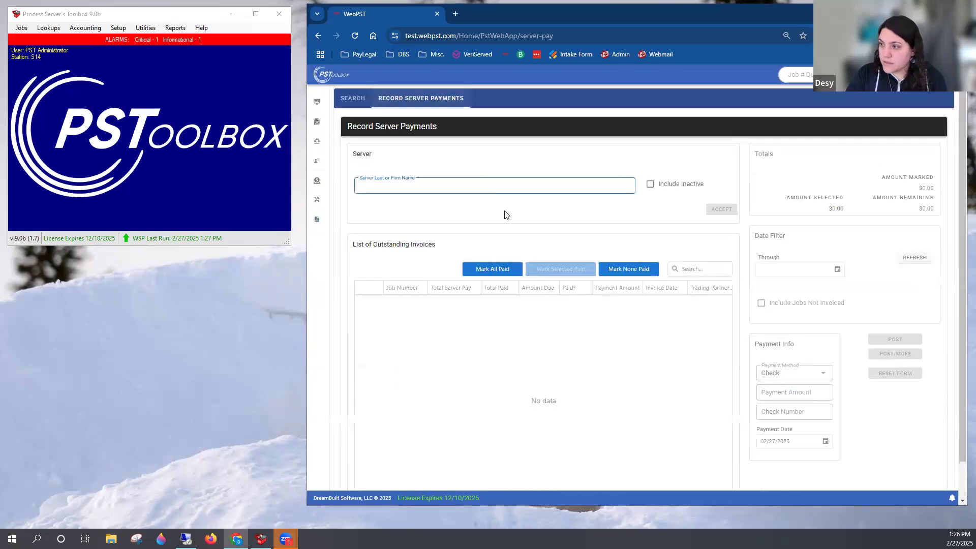
Find the same server by first name and accept it for recording payments
{"action": "type", "text": "brett"}
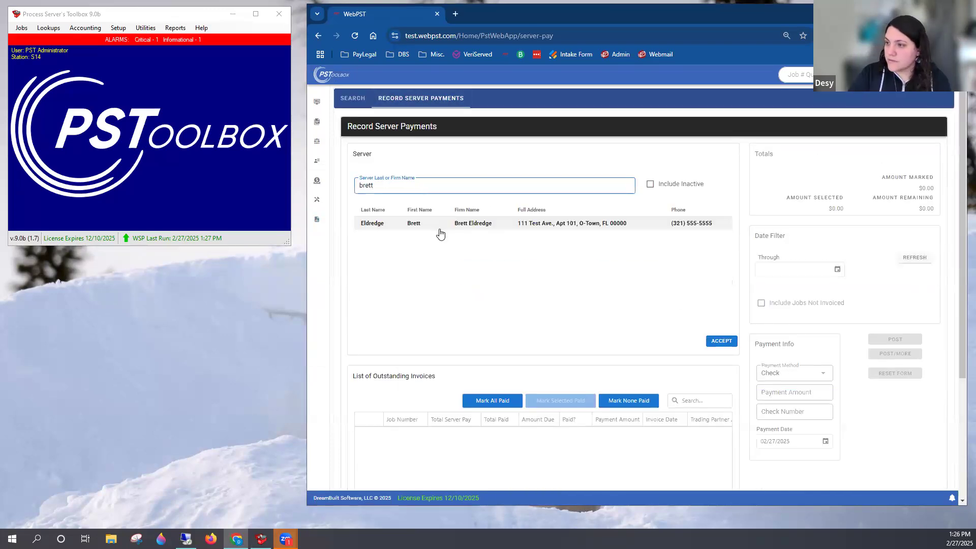
{"action": "left_click", "coordinate": [722, 341]}
{"action": "scroll", "coordinate": [629, 319], "scroll_direction": "down", "scroll_amount": 1}
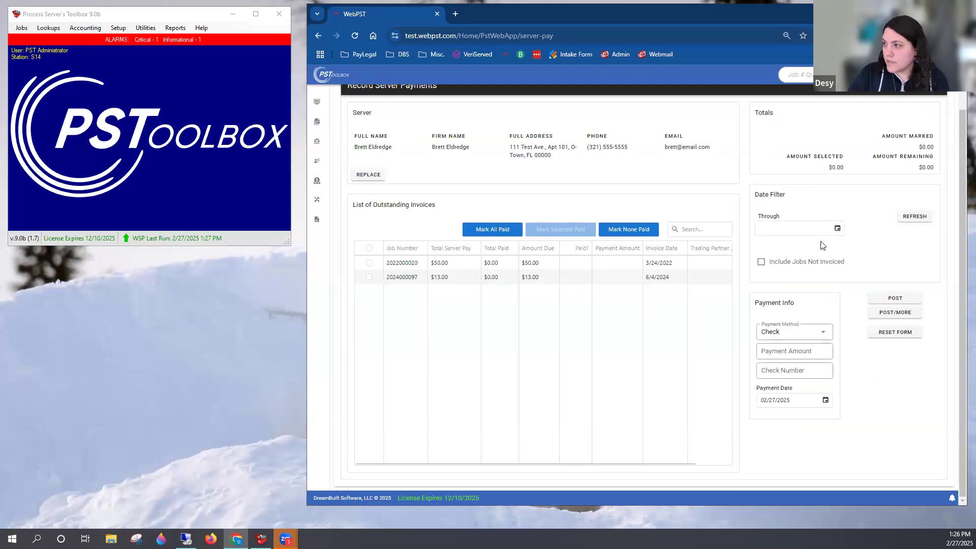
Filter the outstanding invoices through 02/27/2025, include jobs not invoiced, and refresh the list
{"action": "left_click", "coordinate": [804, 233]}
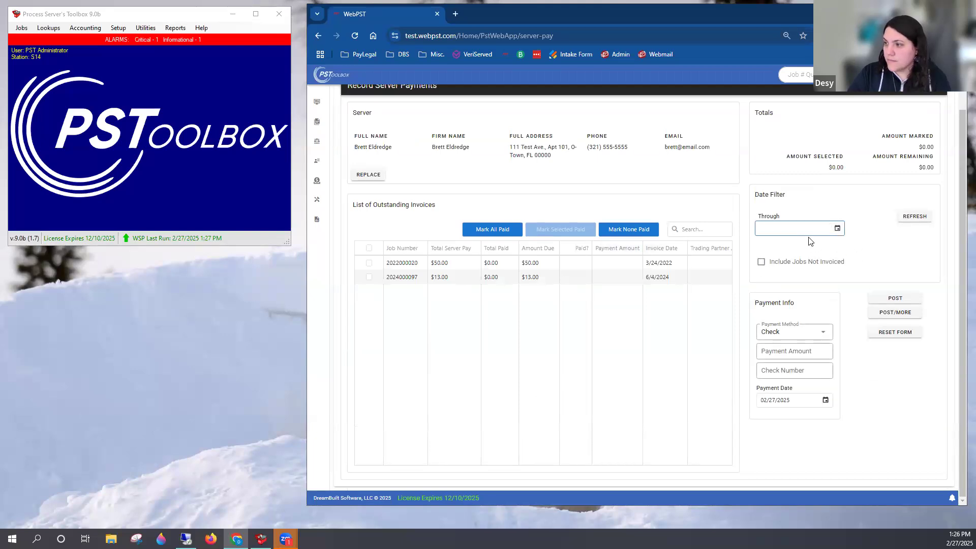
{"action": "left_click", "coordinate": [928, 218]}
{"action": "left_click", "coordinate": [779, 261]}
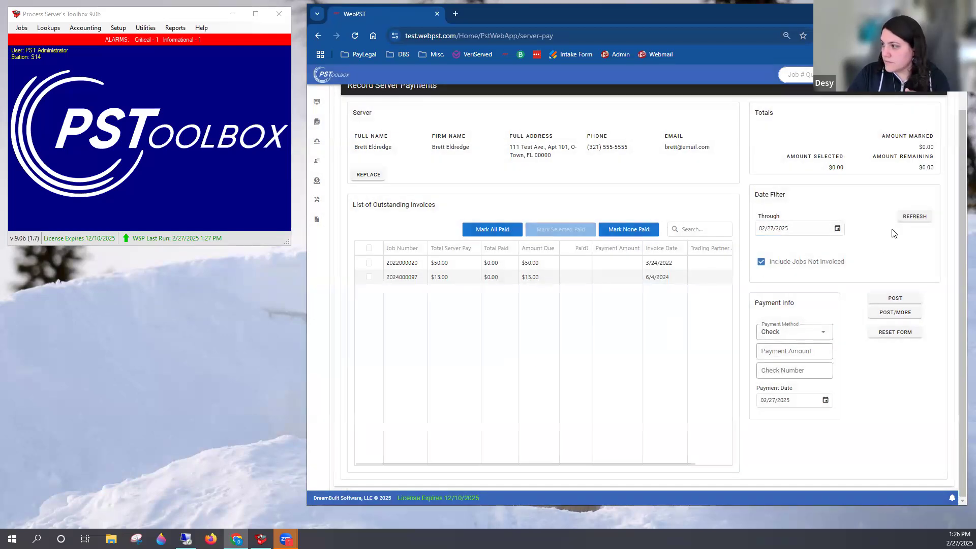
{"action": "left_click", "coordinate": [913, 218]}
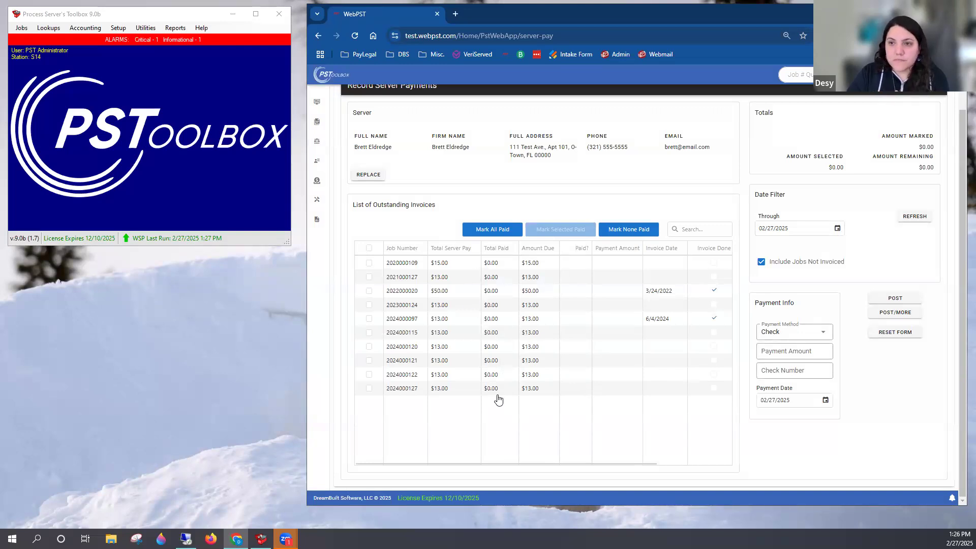
Look over the outstanding invoices and the payment amount and check number fields without entering a payment
{"action": "scroll", "coordinate": [945, 233], "scroll_direction": "up", "scroll_amount": 1}
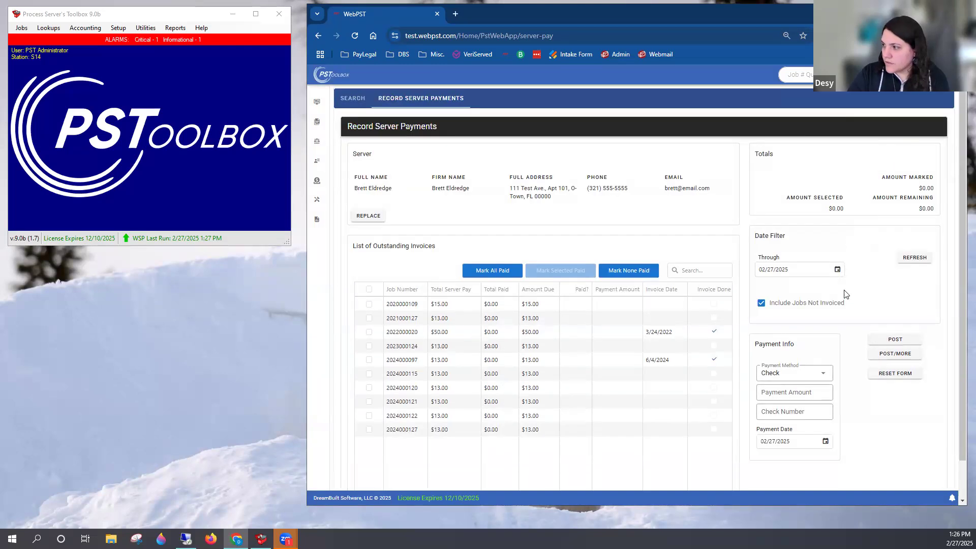
{"action": "scroll", "coordinate": [806, 361], "scroll_direction": "down", "scroll_amount": 1}
{"action": "left_click", "coordinate": [795, 350]}
{"action": "left_click", "coordinate": [808, 370]}
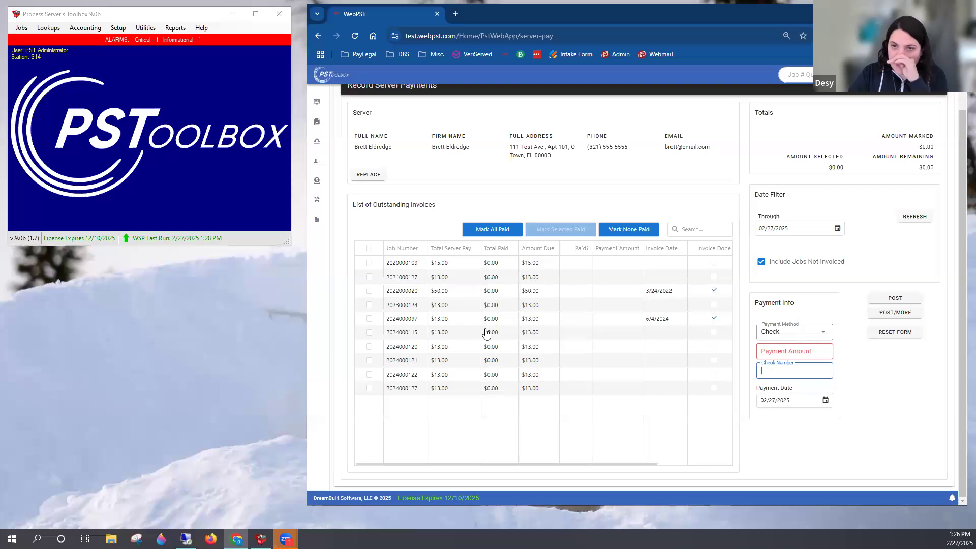
{"action": "scroll", "coordinate": [486, 324], "scroll_direction": "up", "scroll_amount": 1}
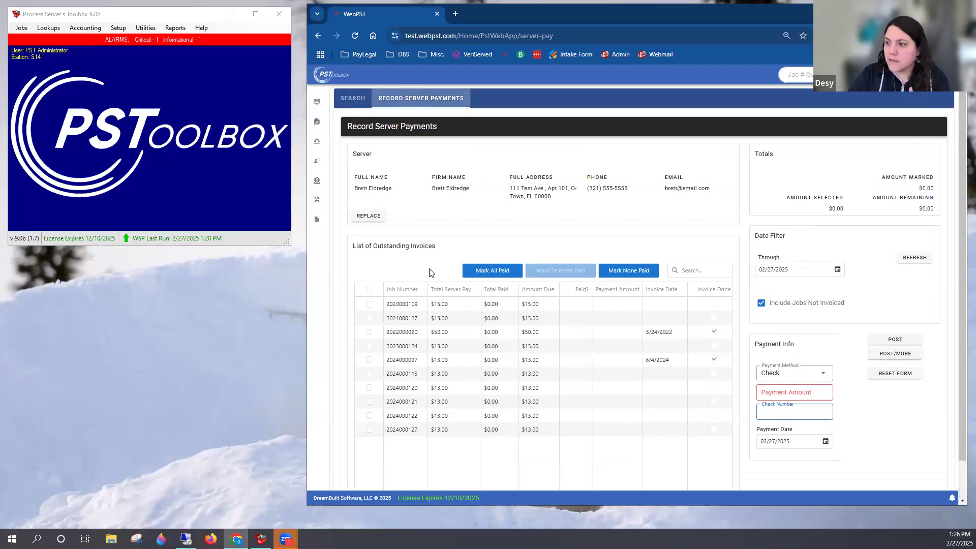
Select the first three outstanding jobs in the list, and clear their selection again
{"action": "left_click", "coordinate": [370, 304]}
{"action": "left_click", "coordinate": [369, 318]}
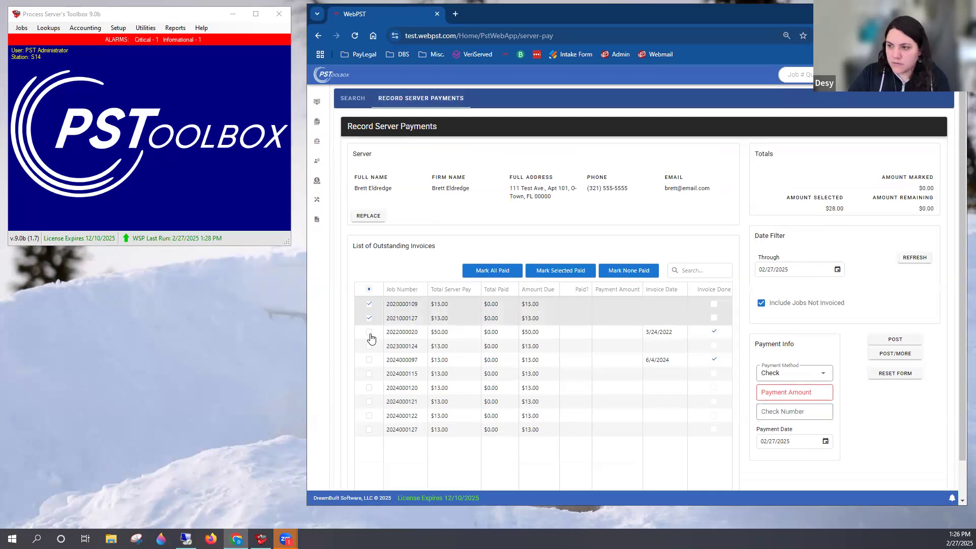
{"action": "left_click", "coordinate": [369, 332]}
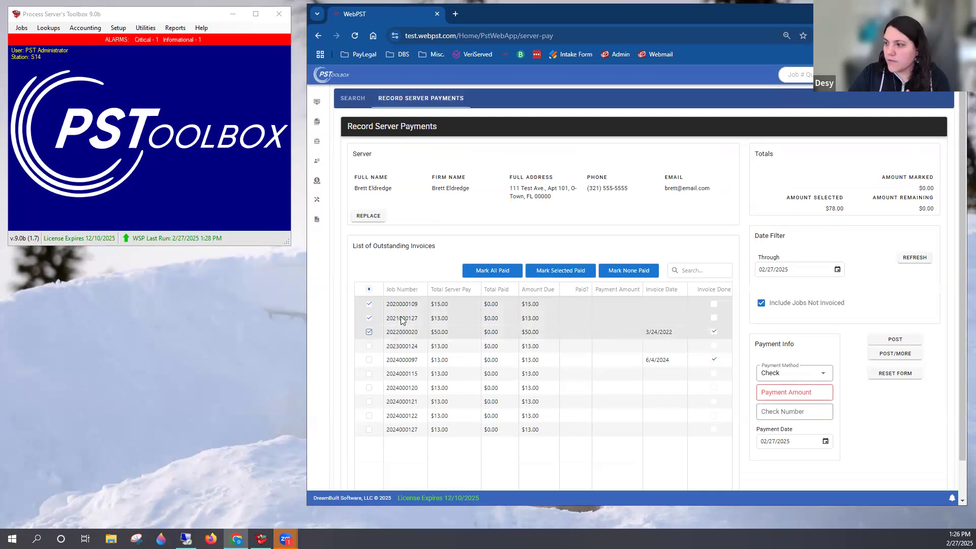
{"action": "mouse_move", "coordinate": [359, 334]}
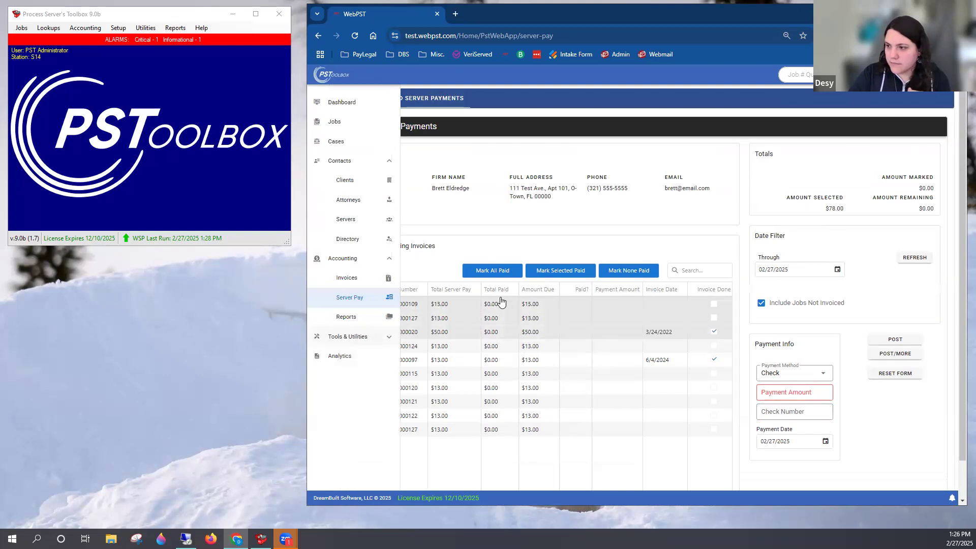
{"action": "left_click", "coordinate": [369, 332]}
{"action": "left_click", "coordinate": [369, 318]}
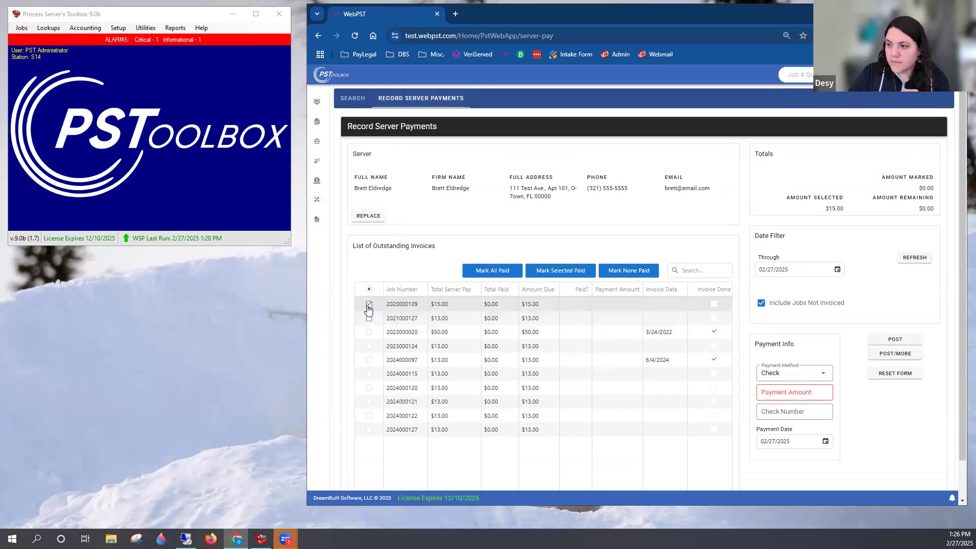
{"action": "left_click", "coordinate": [369, 304]}
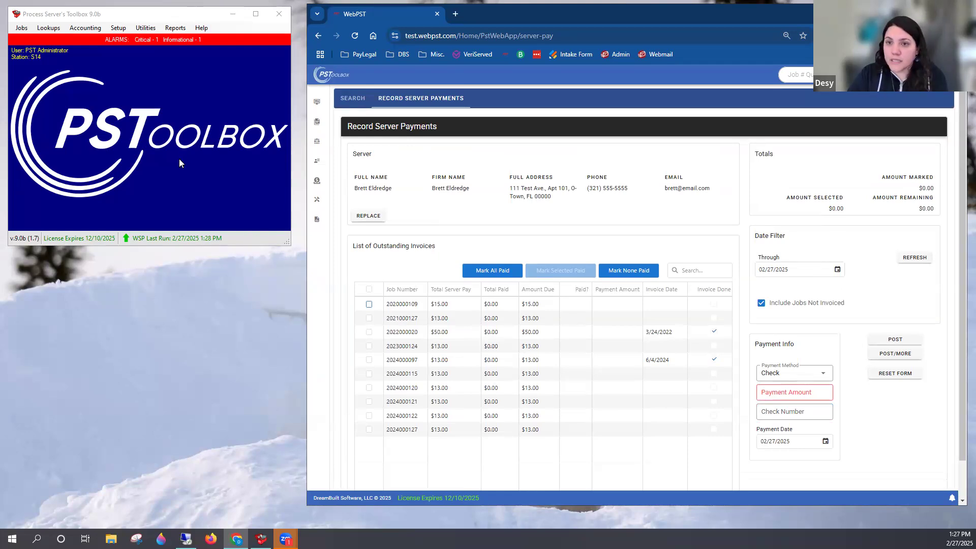
Switch to Process Server's Toolbox, open the Server Payments lookup, and search for payments made to all servers
{"action": "left_click", "coordinate": [78, 31]}
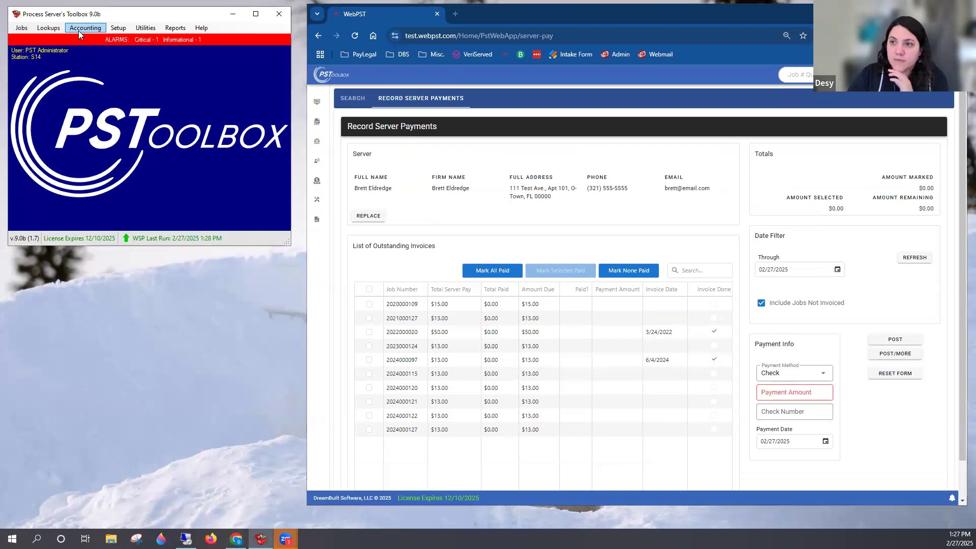
{"action": "left_click", "coordinate": [78, 30]}
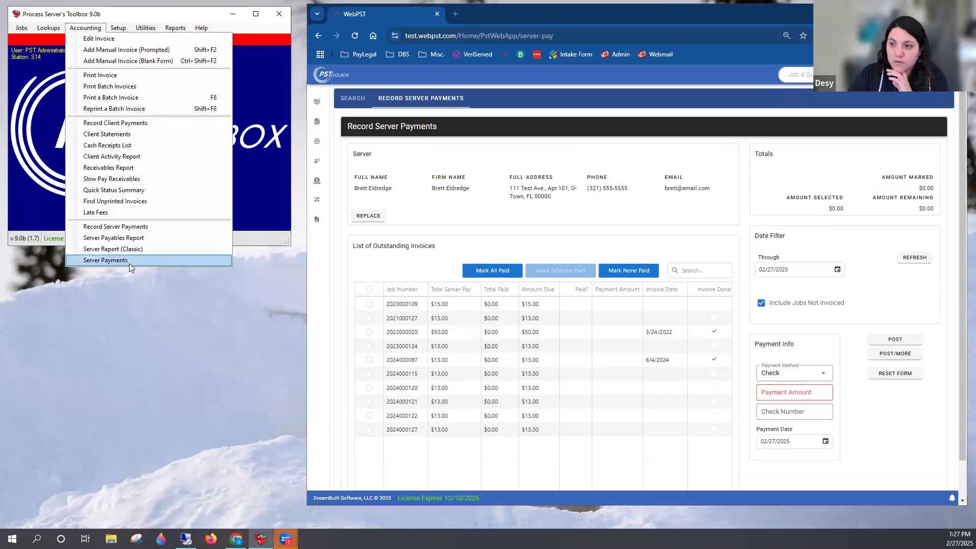
{"action": "left_click", "coordinate": [129, 263]}
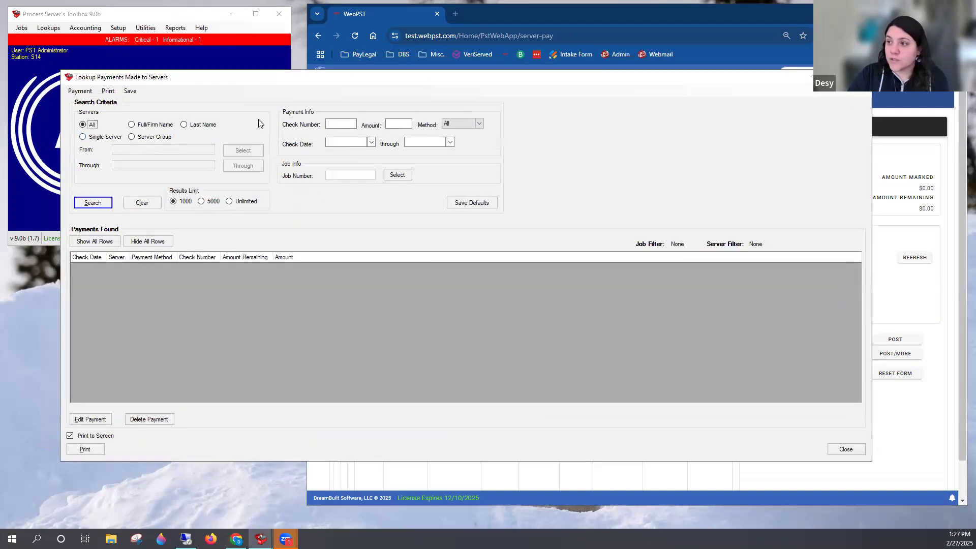
{"action": "left_click", "coordinate": [338, 125]}
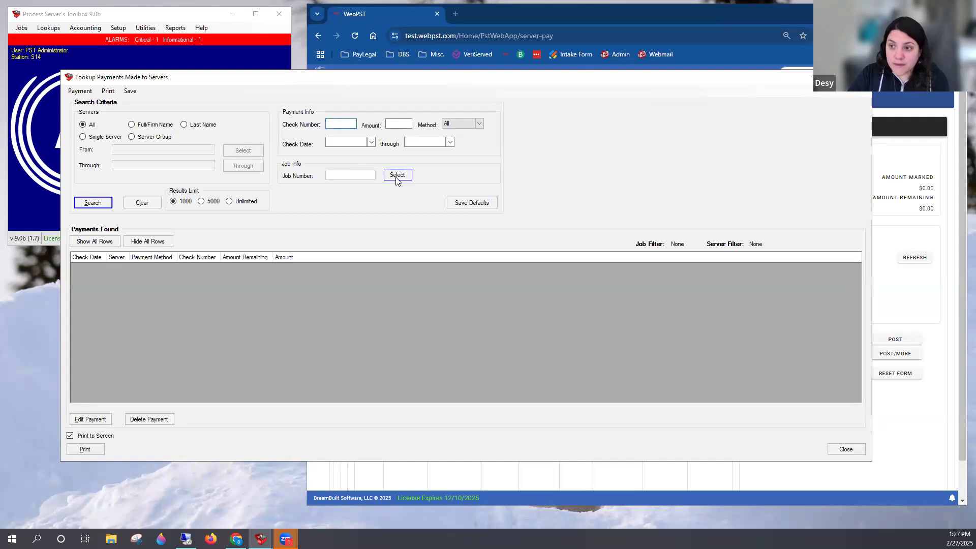
{"action": "left_click", "coordinate": [98, 204]}
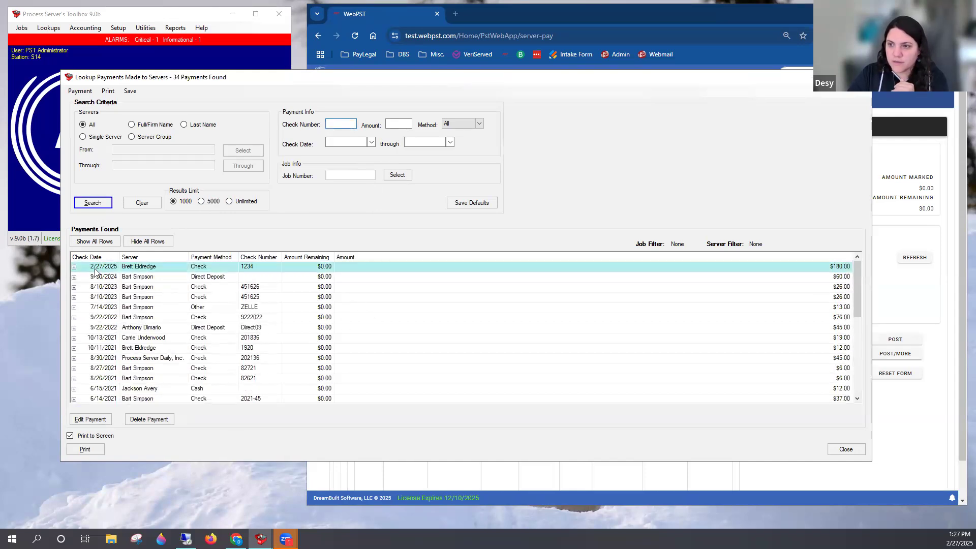
Examine the jobs and amounts applied within the 2/27/2025 check payment, and collapse its details again
{"action": "left_click", "coordinate": [73, 267]}
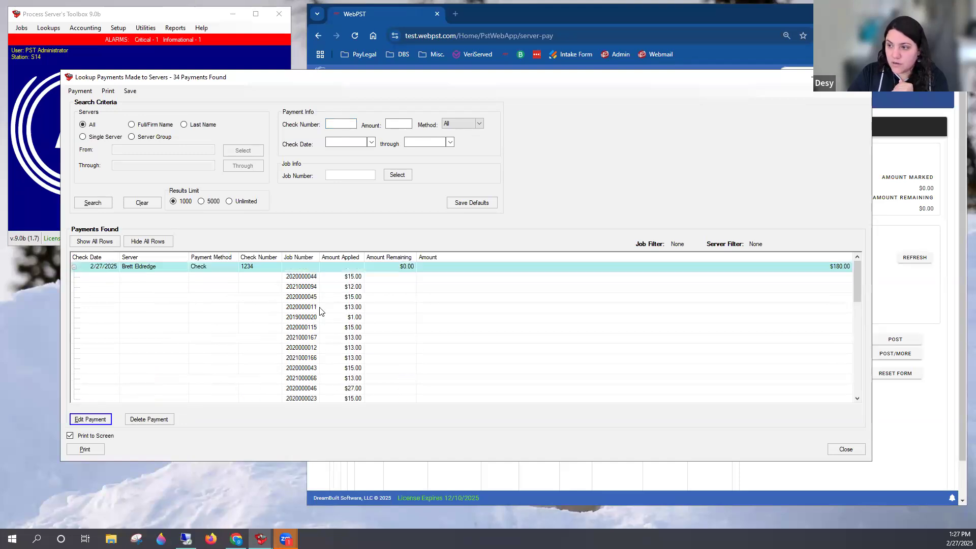
{"action": "left_click", "coordinate": [73, 267]}
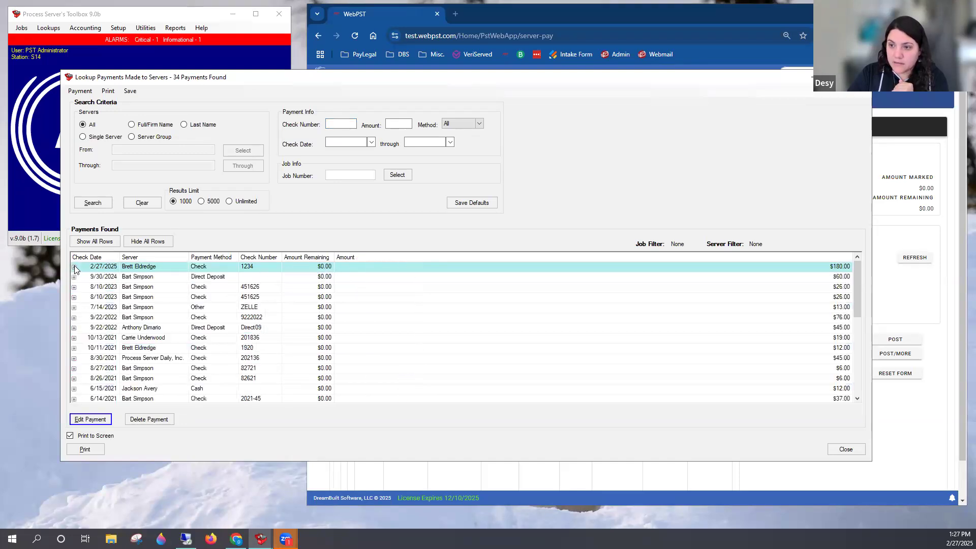
{"action": "left_click", "coordinate": [74, 267]}
{"action": "left_click", "coordinate": [312, 276]}
{"action": "left_click", "coordinate": [314, 298]}
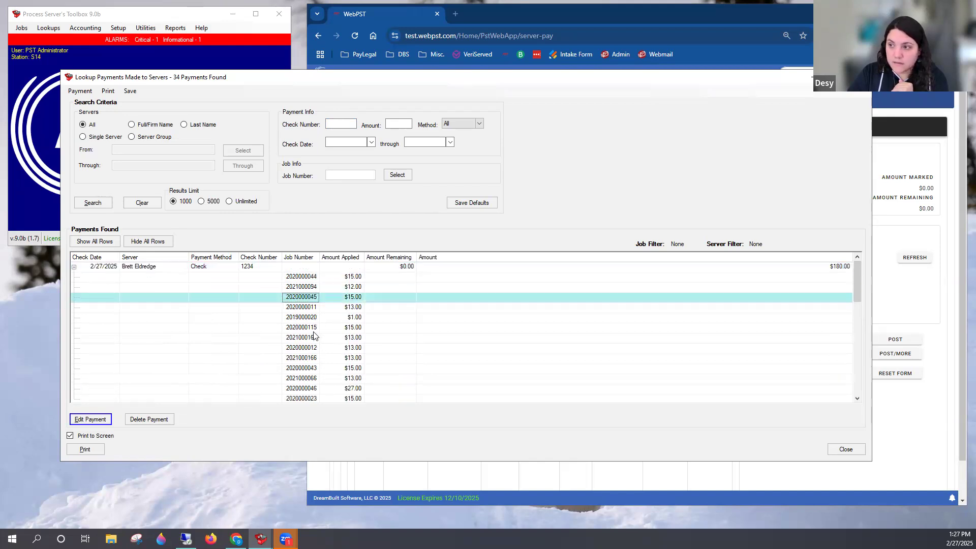
{"action": "left_click", "coordinate": [250, 269]}
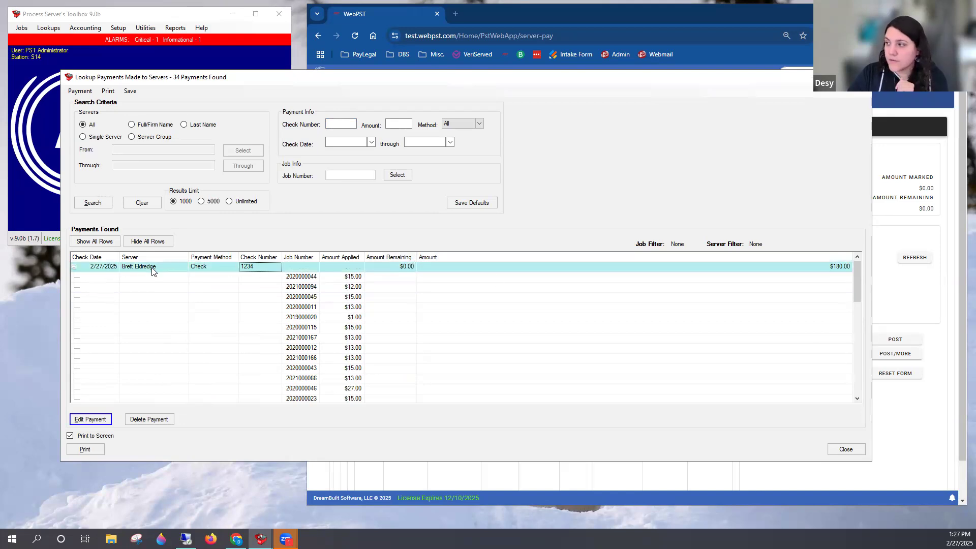
{"action": "scroll", "coordinate": [289, 299], "scroll_direction": "down", "scroll_amount": 3}
{"action": "scroll", "coordinate": [315, 303], "scroll_direction": "up", "scroll_amount": 3}
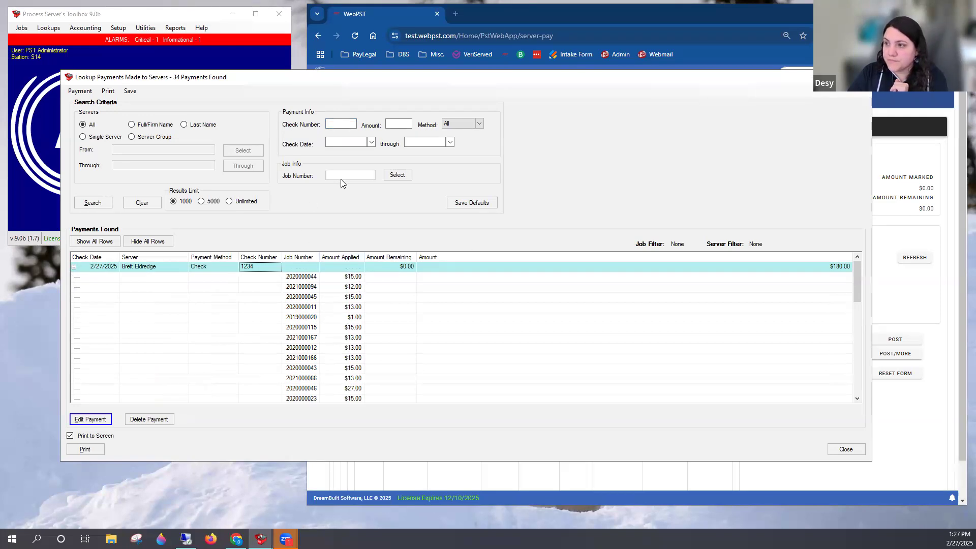
{"action": "left_click", "coordinate": [74, 268]}
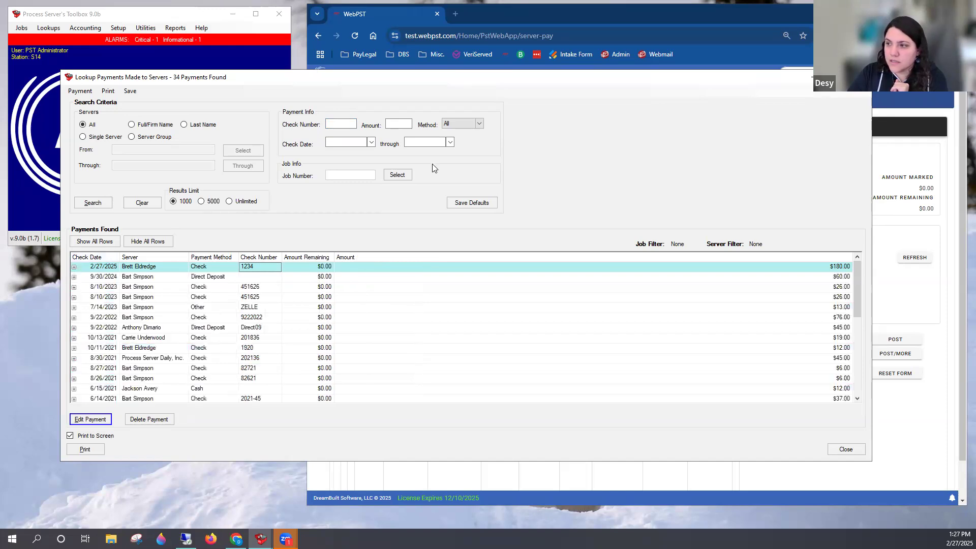
Filter the payments lookup by the number of the first job listed under the 2/27/2025 payment, and run the search
{"action": "left_click", "coordinate": [396, 175]}
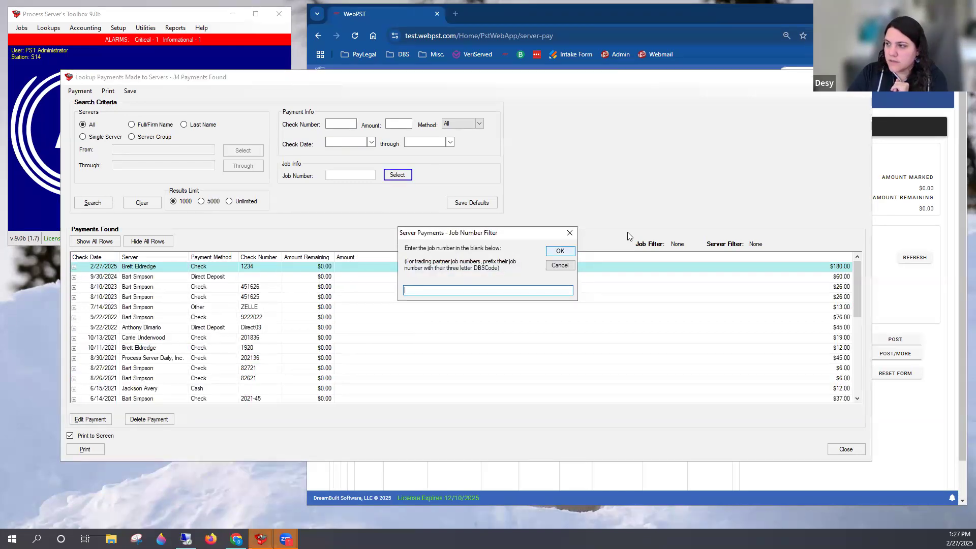
{"action": "key", "text": "Escape"}
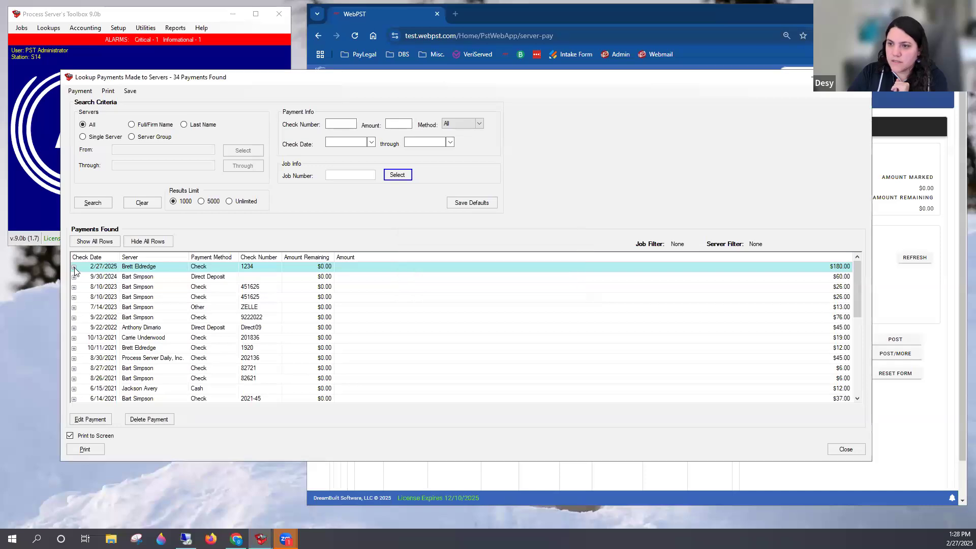
{"action": "left_click", "coordinate": [74, 267]}
{"action": "left_click", "coordinate": [73, 267]}
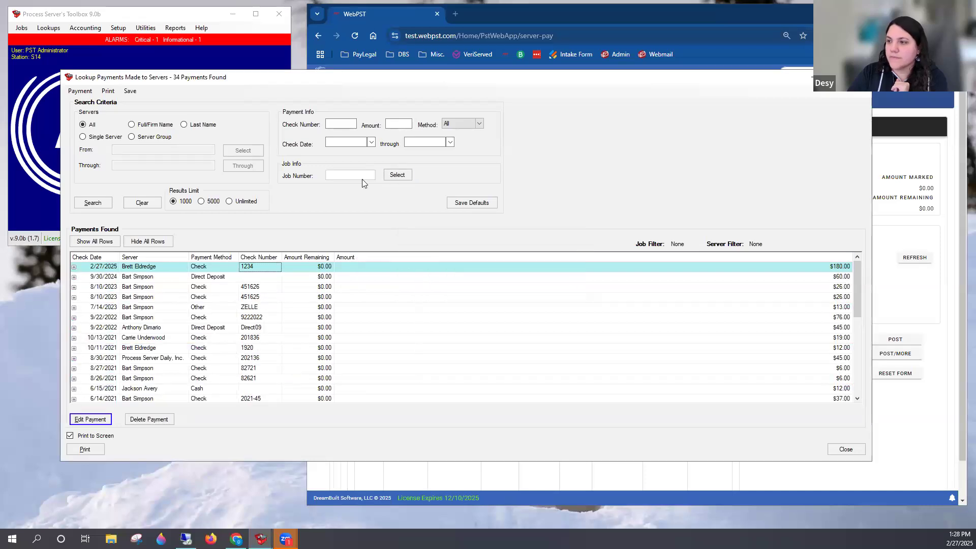
{"action": "left_click", "coordinate": [397, 175]}
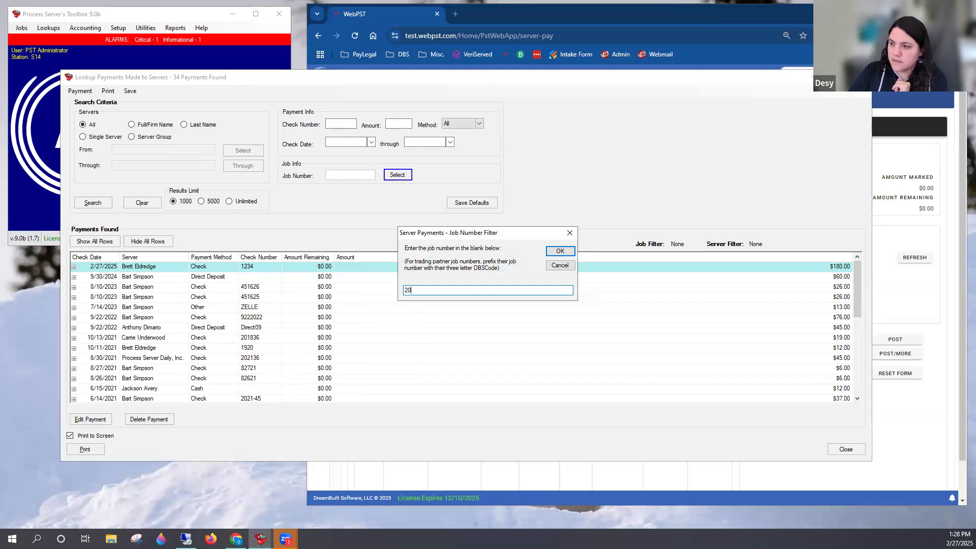
{"action": "key", "text": "Return"}
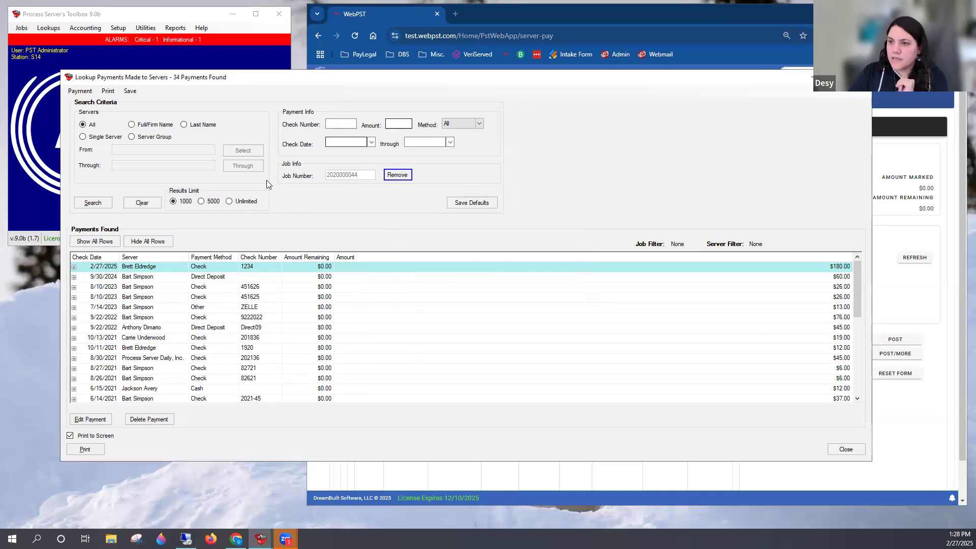
{"action": "left_click", "coordinate": [92, 202]}
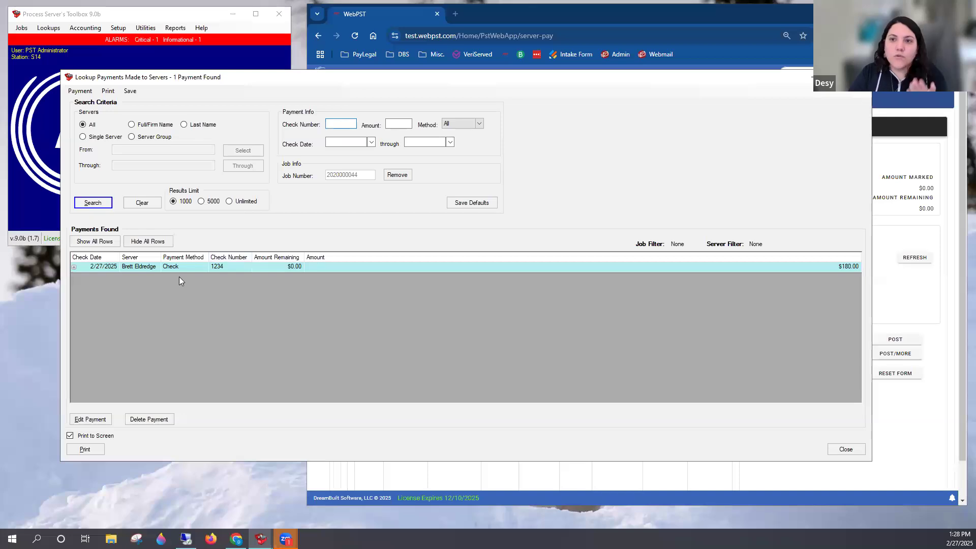
Review all jobs covered by the payment found for that job number, and collapse its details
{"action": "left_click", "coordinate": [74, 267]}
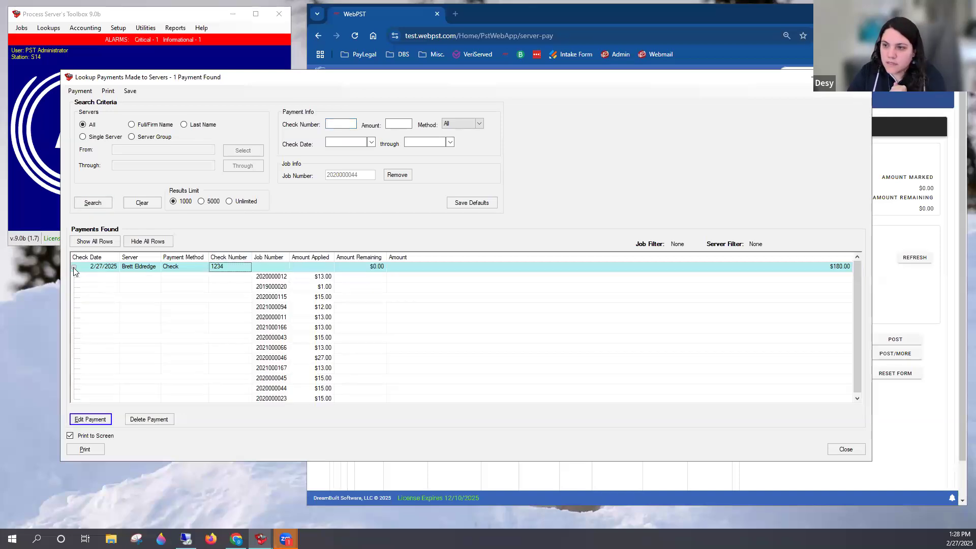
{"action": "left_click", "coordinate": [269, 328]}
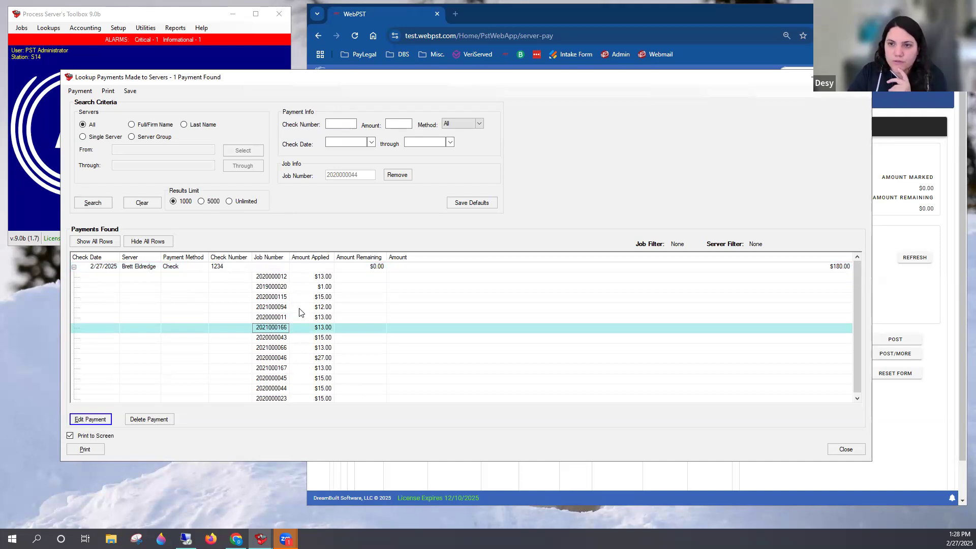
{"action": "left_click", "coordinate": [74, 267]}
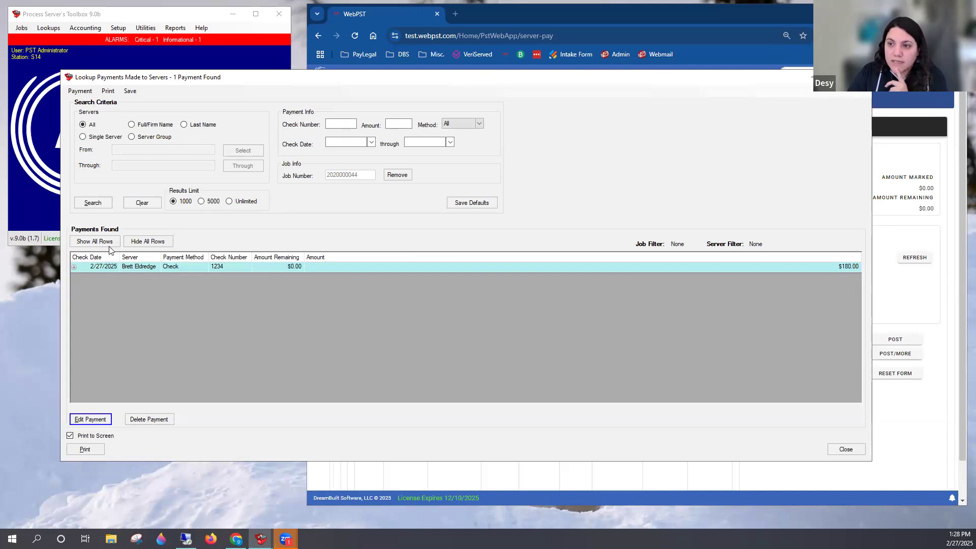
Limit the lookup to the single server Carrie Underwood, remove the job number filter, and search for payments
{"action": "left_click", "coordinate": [93, 136]}
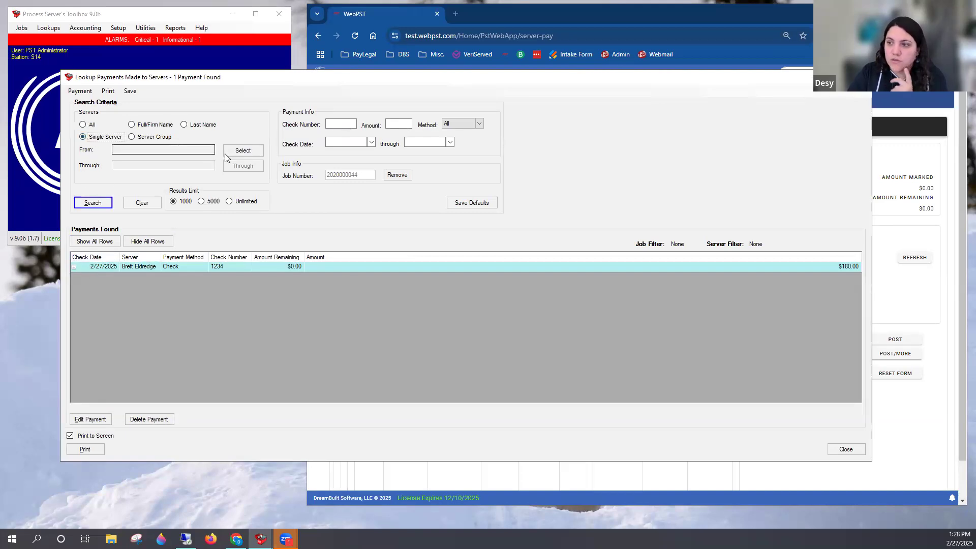
{"action": "left_click", "coordinate": [242, 151]}
{"action": "type", "text": "carr"}
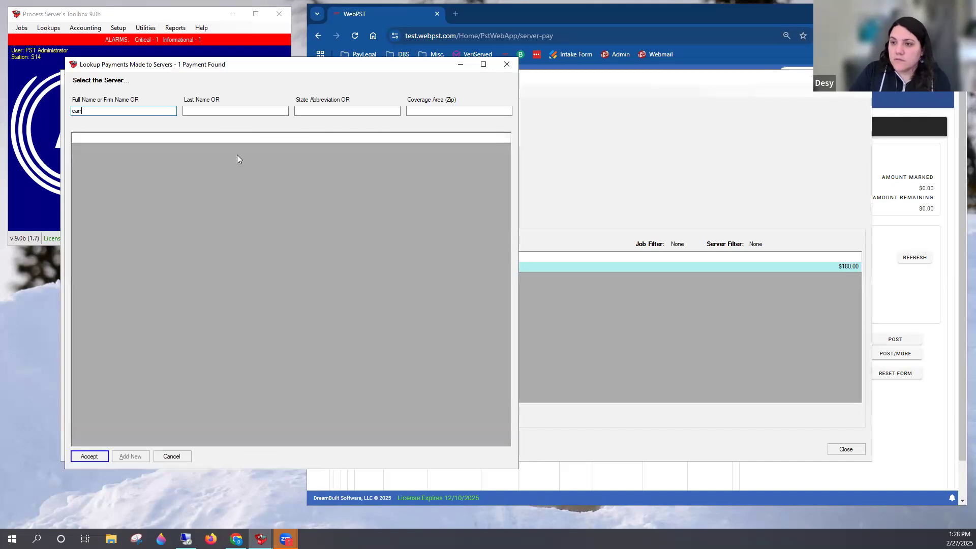
{"action": "key", "text": "Return"}
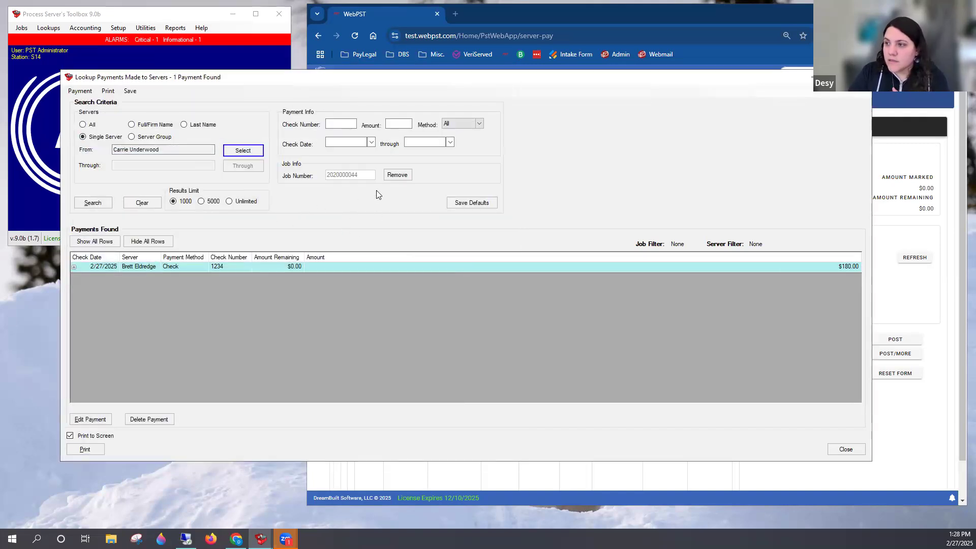
{"action": "left_click", "coordinate": [396, 174]}
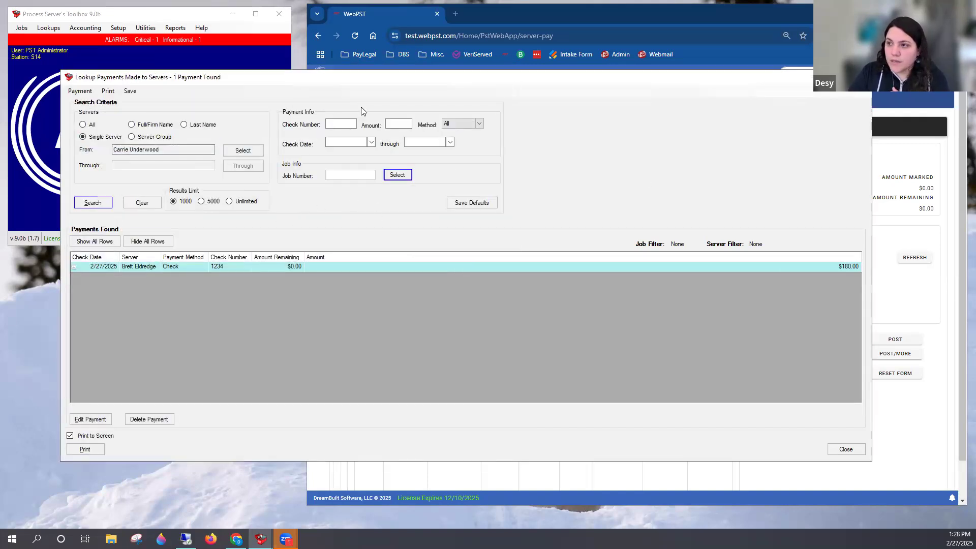
{"action": "left_click", "coordinate": [102, 203]}
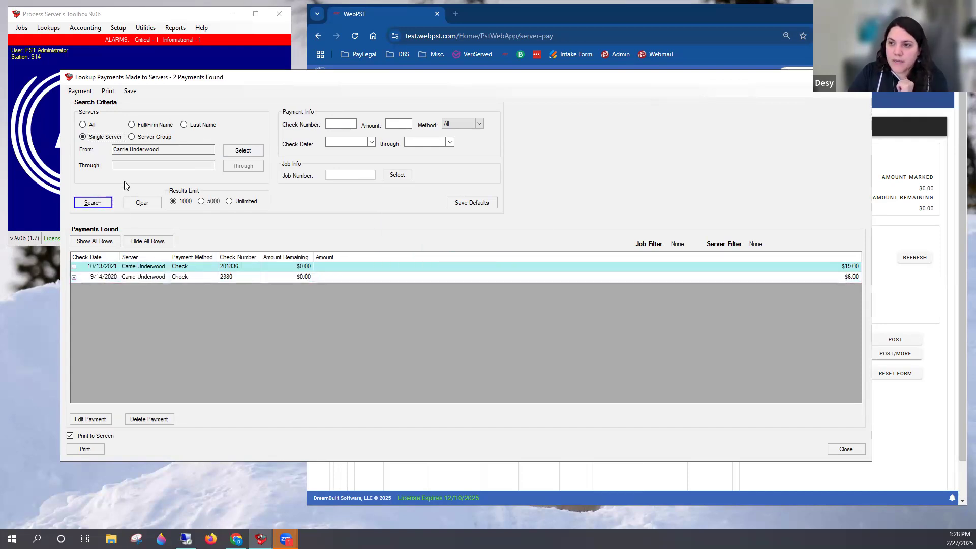
Review the jobs under both of this server's payments and close the payments lookup
{"action": "left_click", "coordinate": [74, 266]}
{"action": "left_click", "coordinate": [74, 297]}
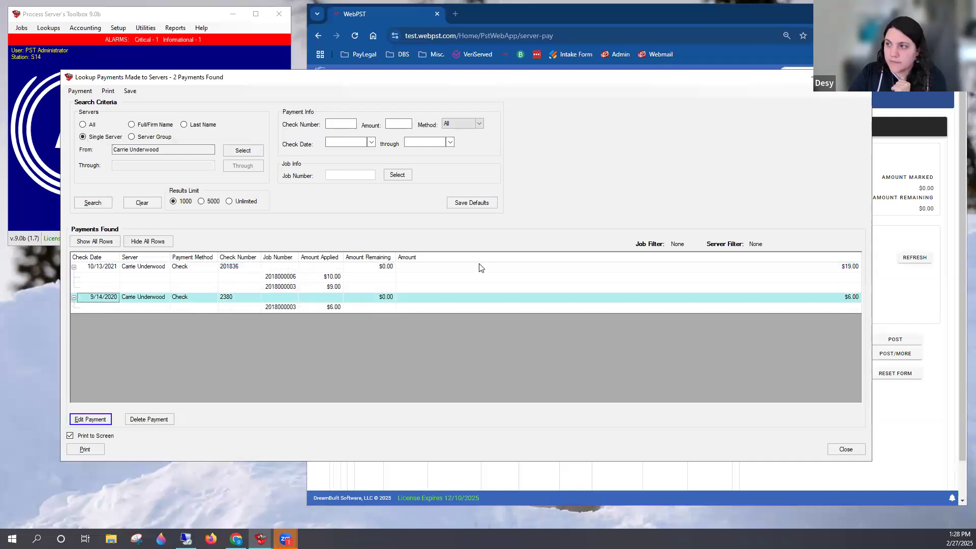
{"action": "left_click_drag", "start_coordinate": [389, 73], "coordinate": [366, 65]}
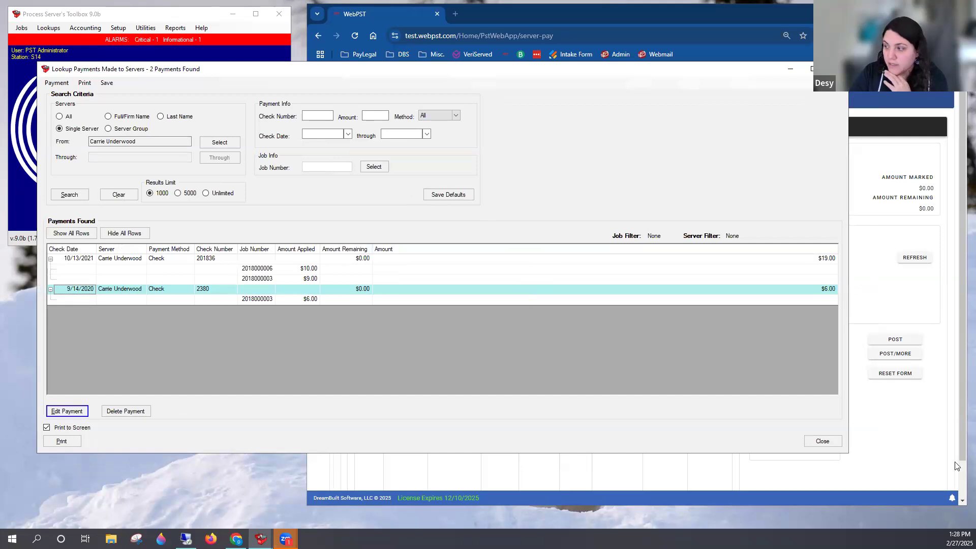
{"action": "left_click", "coordinate": [822, 441]}
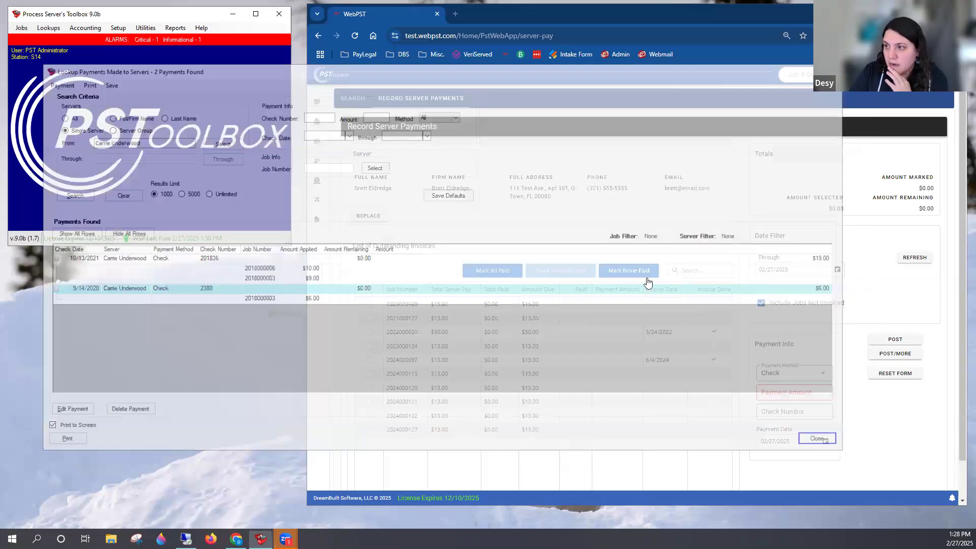
Switch to WebPST and look over the Server Pay search form and its filters
{"action": "mouse_move", "coordinate": [326, 150]}
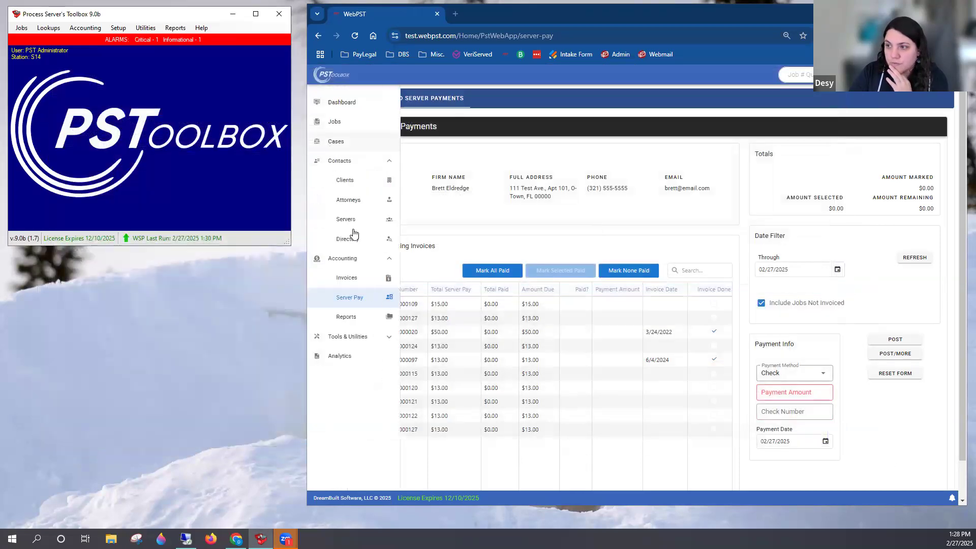
{"action": "left_click", "coordinate": [365, 298]}
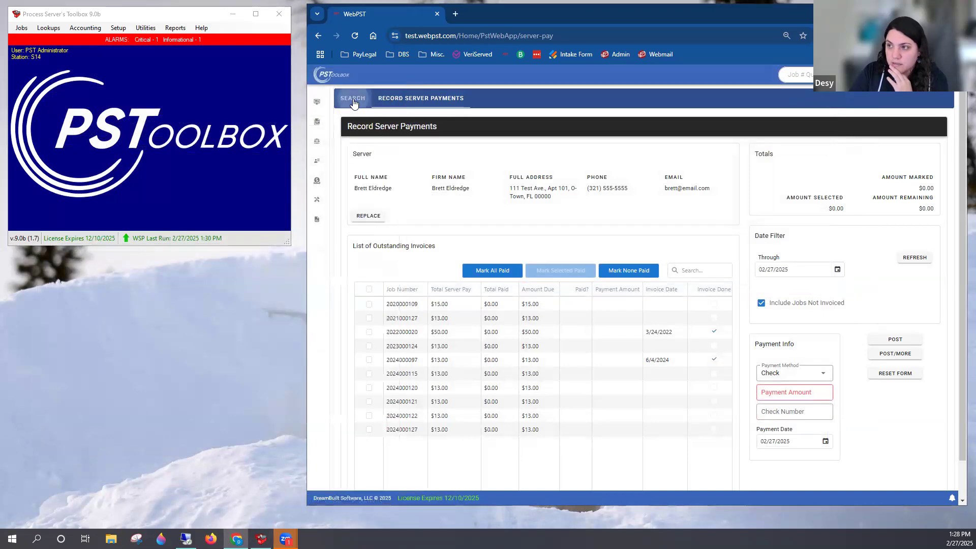
{"action": "mouse_move", "coordinate": [322, 195]}
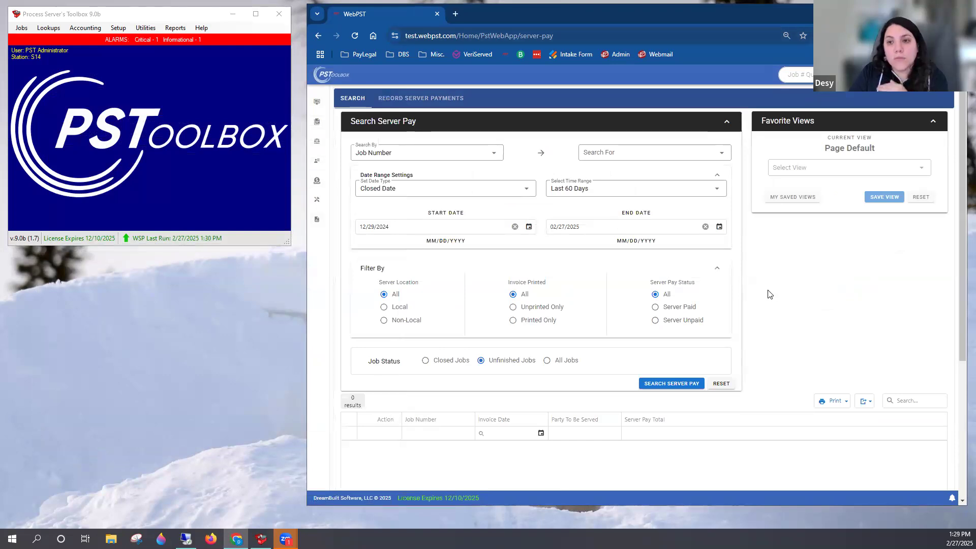
{"action": "scroll", "coordinate": [770, 294], "scroll_direction": "down", "scroll_amount": 1}
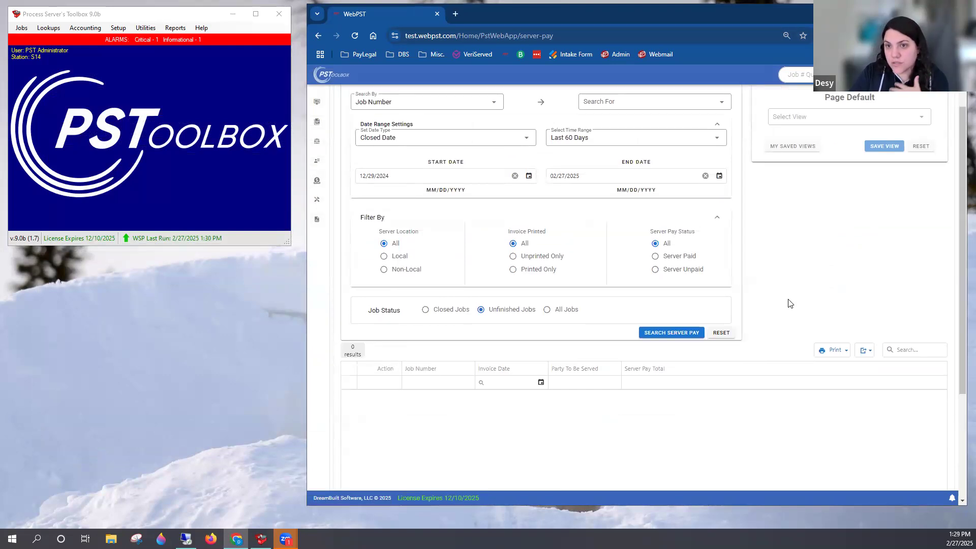
Switch to Process Server's Toolbox, reopen the Server Payments lookup, and search for payments made to all servers
{"action": "left_click", "coordinate": [74, 176]}
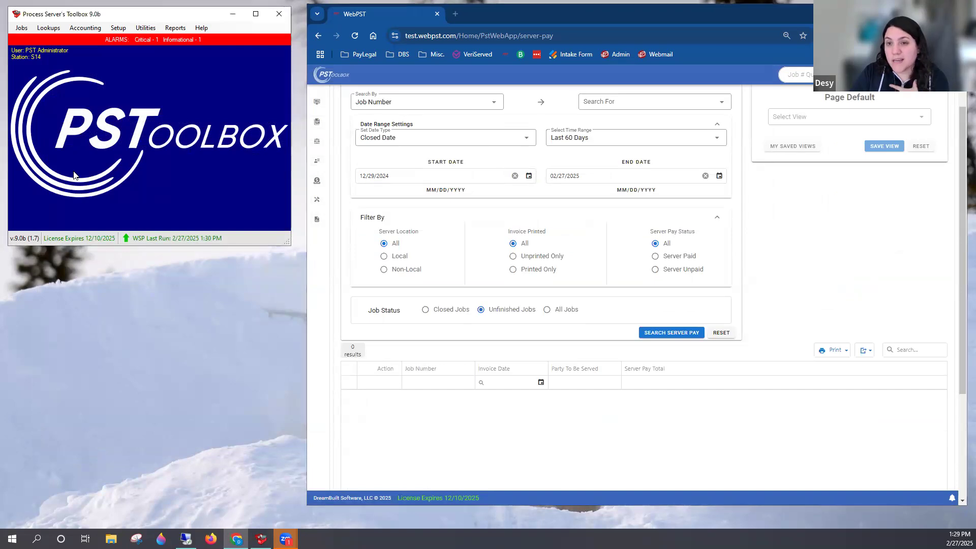
{"action": "left_click", "coordinate": [80, 30]}
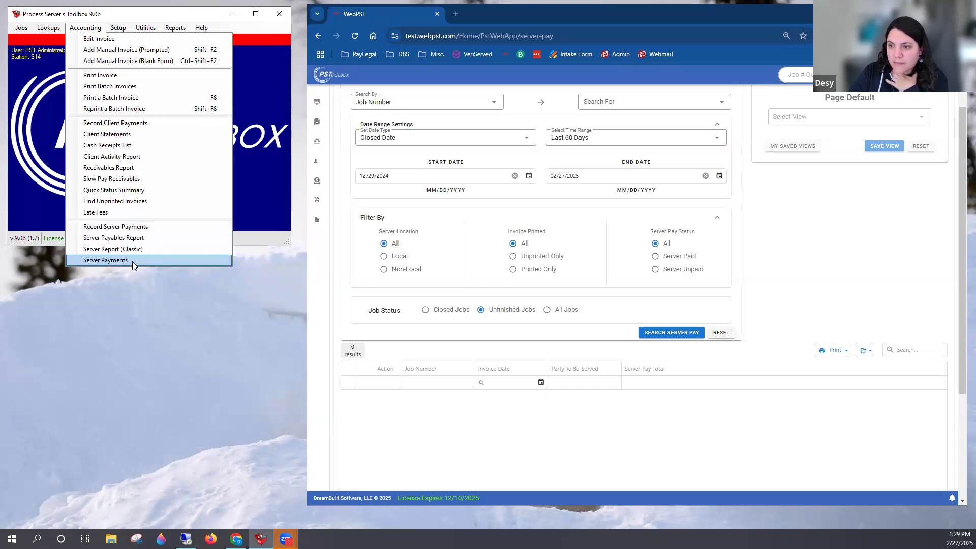
{"action": "left_click", "coordinate": [132, 261]}
{"action": "left_click", "coordinate": [71, 195]}
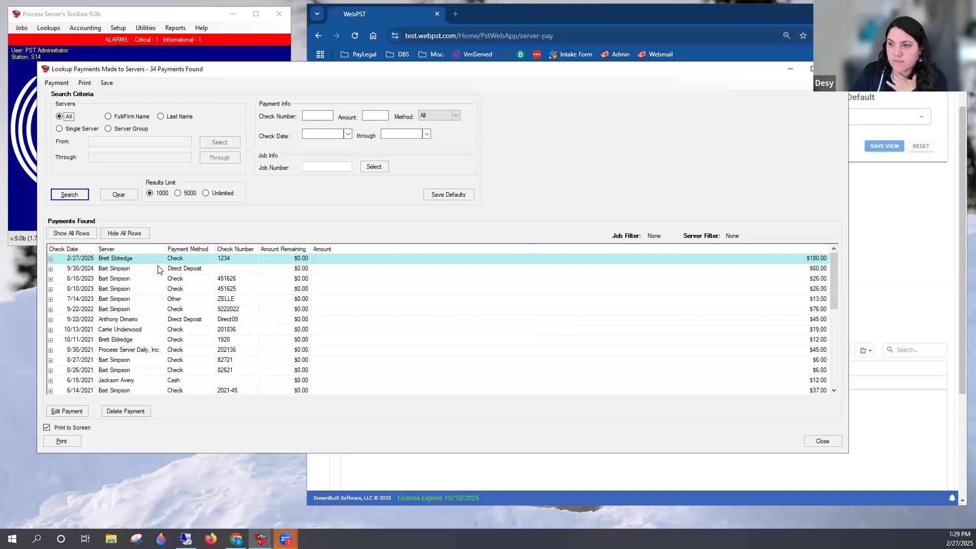
Check the jobs under the 2/27/2025 payment, close the lookup, and return to the Server Pay search form in WebPST
{"action": "left_click", "coordinate": [53, 262]}
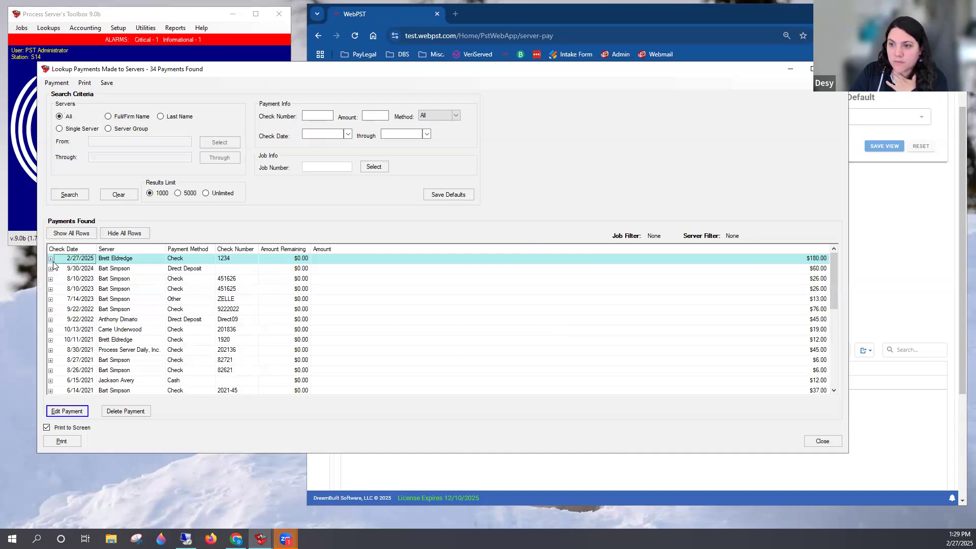
{"action": "left_click", "coordinate": [50, 260]}
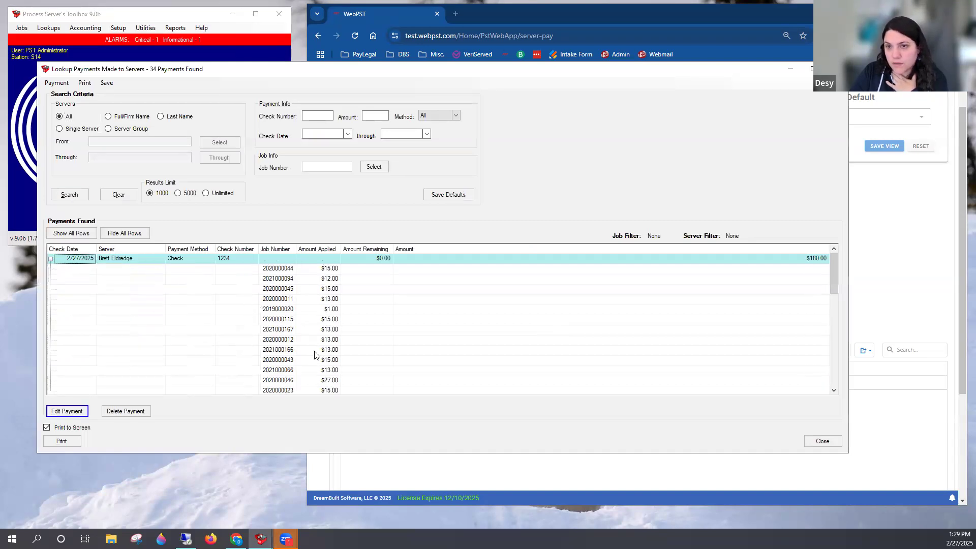
{"action": "left_click", "coordinate": [50, 259]}
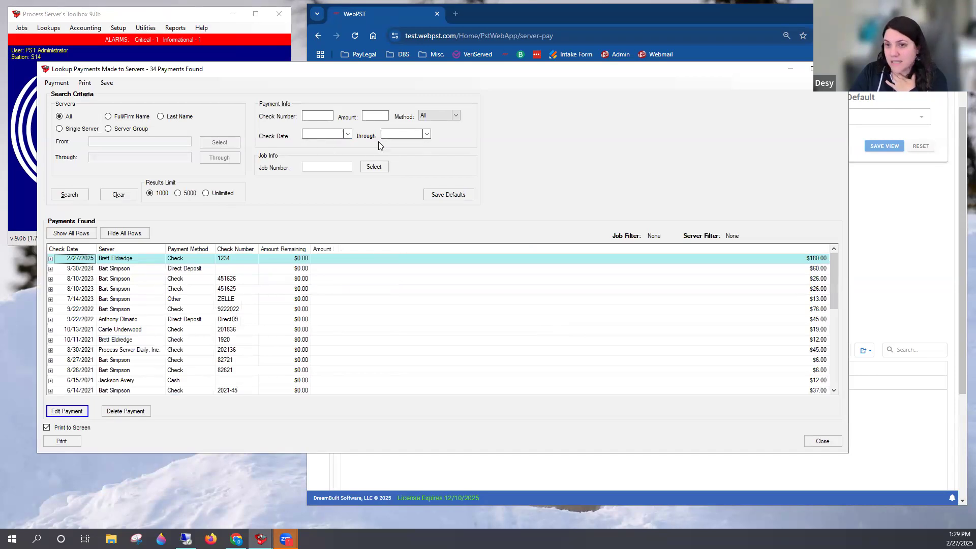
{"action": "left_click", "coordinate": [837, 69]}
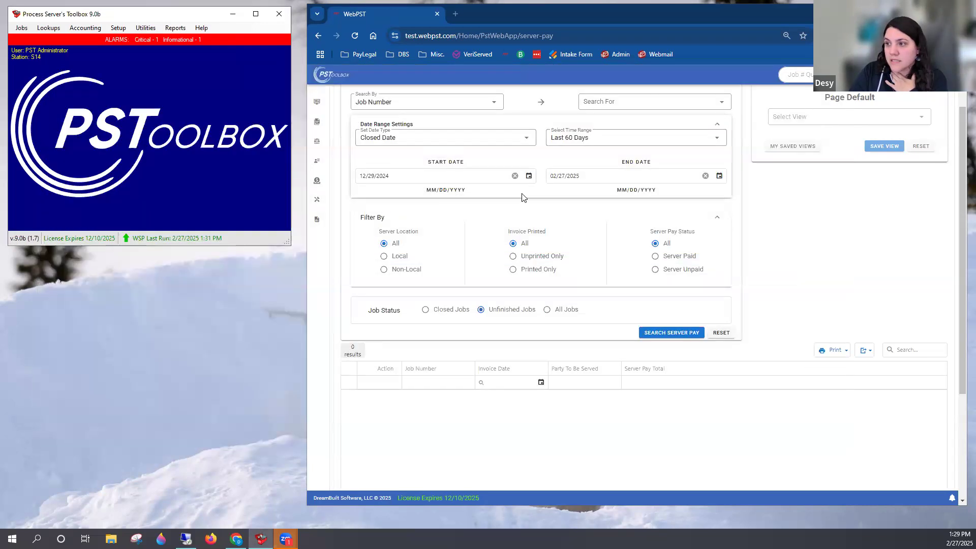
{"action": "scroll", "coordinate": [524, 197], "scroll_direction": "up", "scroll_amount": 1}
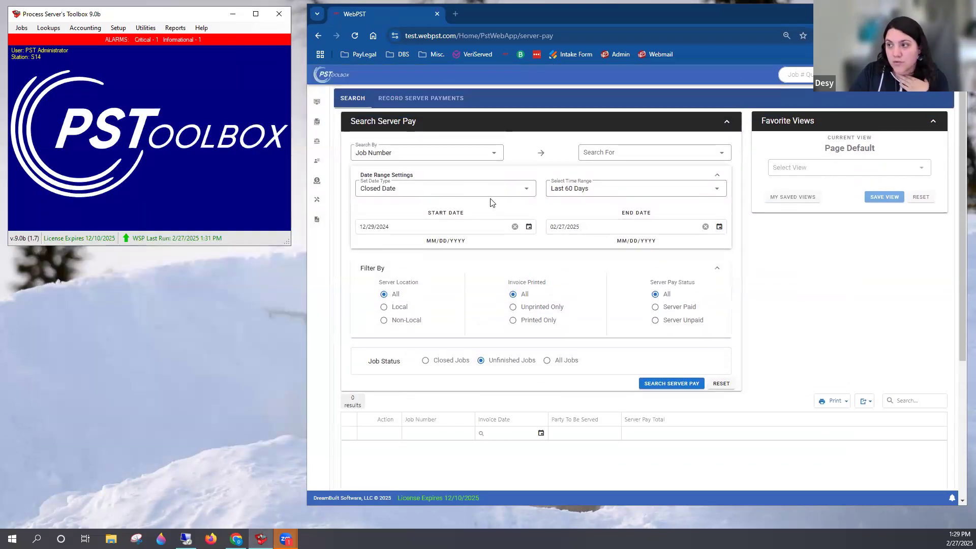
Set the Server Pay search's date type to Check Date / Date Paid and review the Search By options, keeping Job Number
{"action": "left_click", "coordinate": [509, 192]}
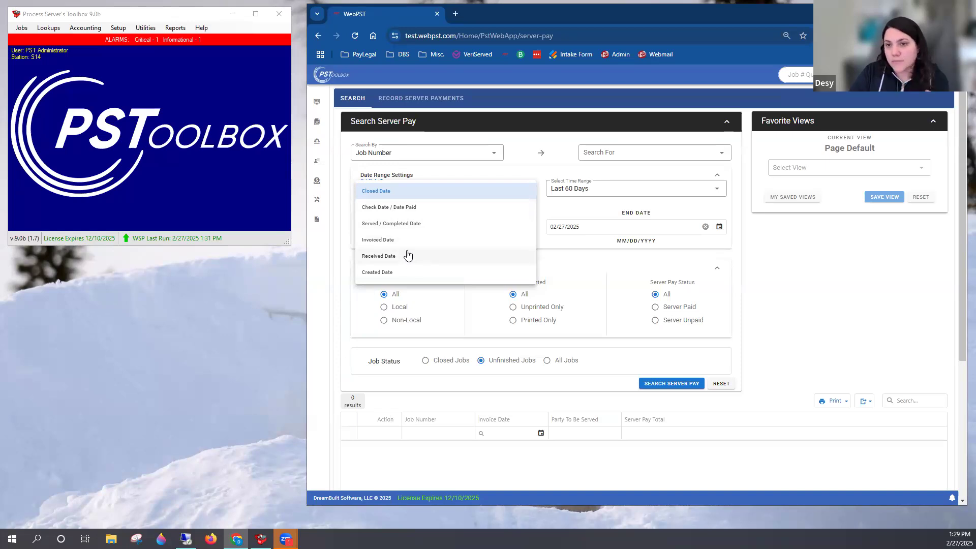
{"action": "left_click", "coordinate": [400, 209]}
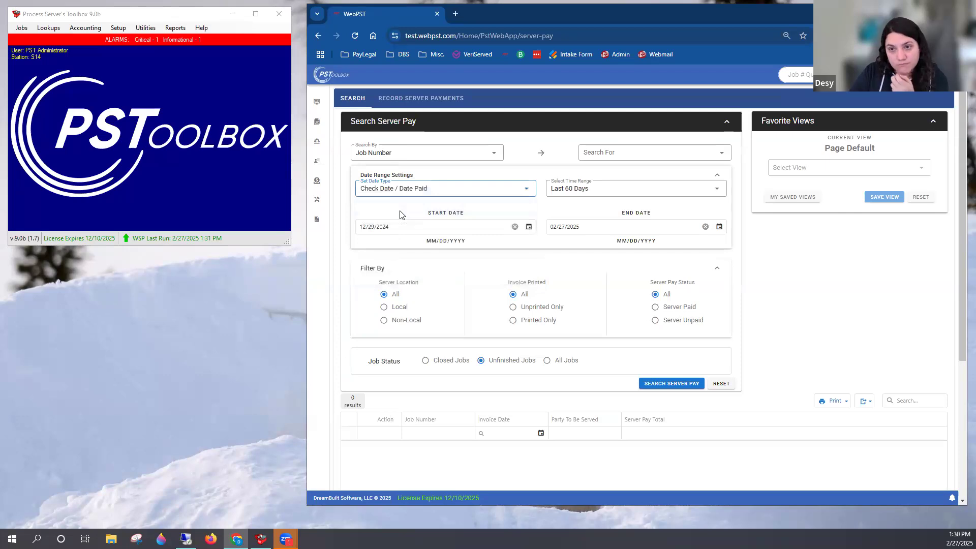
{"action": "left_click", "coordinate": [431, 153]}
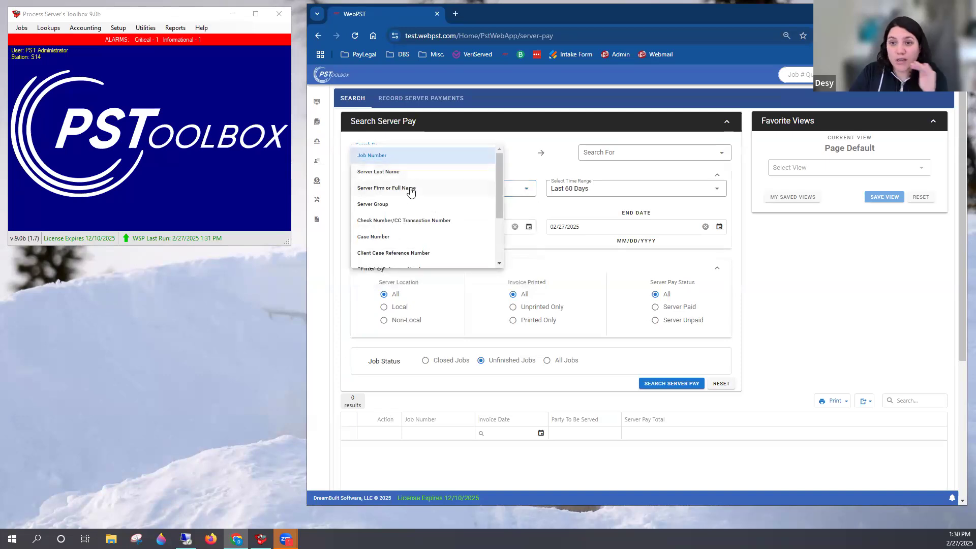
{"action": "scroll", "coordinate": [421, 213], "scroll_direction": "down", "scroll_amount": 1}
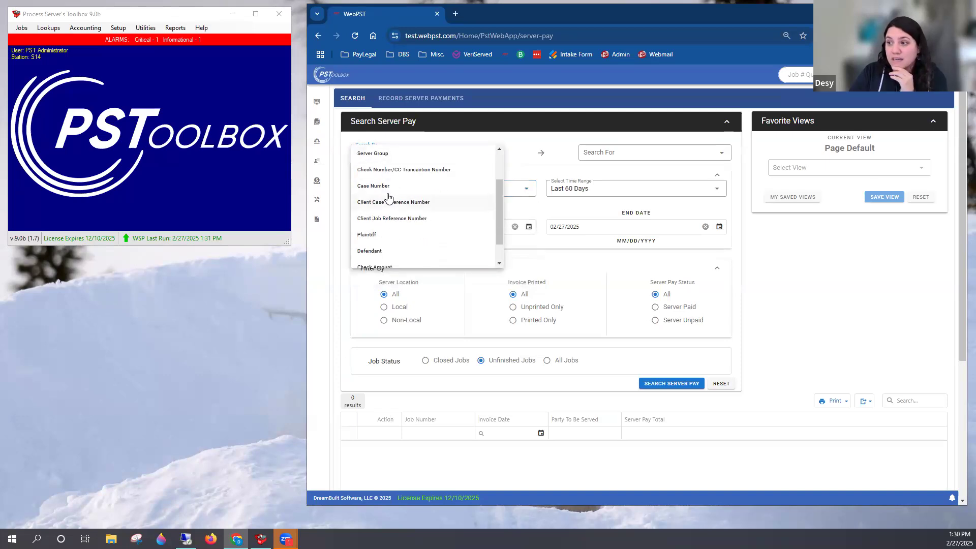
{"action": "scroll", "coordinate": [435, 225], "scroll_direction": "up", "scroll_amount": 1}
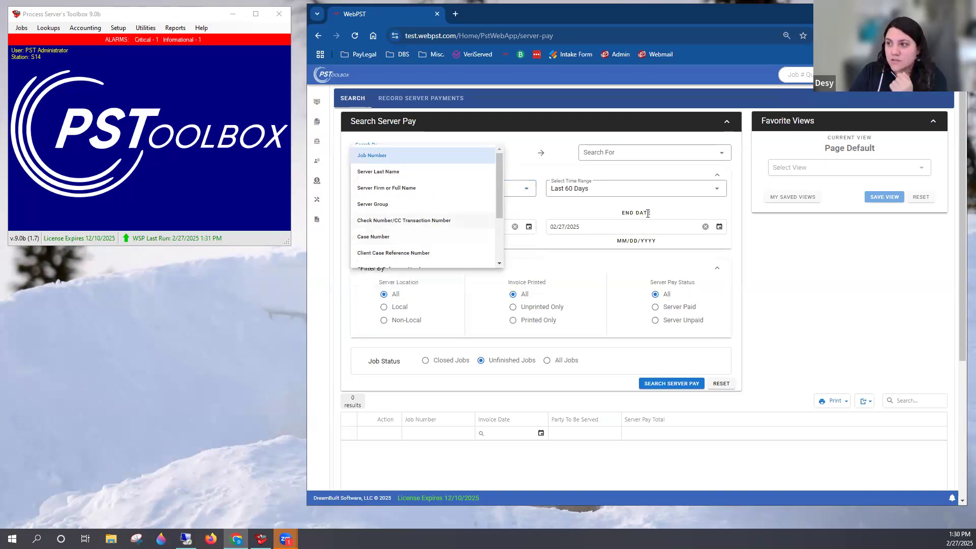
{"action": "left_click", "coordinate": [374, 155]}
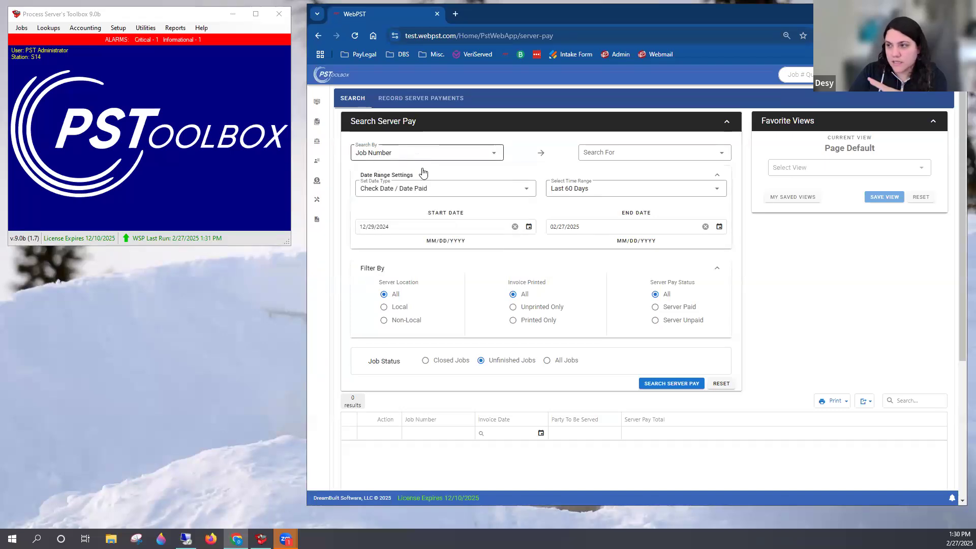
Set the search to Check Number/CC Transaction Number by Check Date / Date Paid, with the time range All Time
{"action": "left_click", "coordinate": [406, 152]}
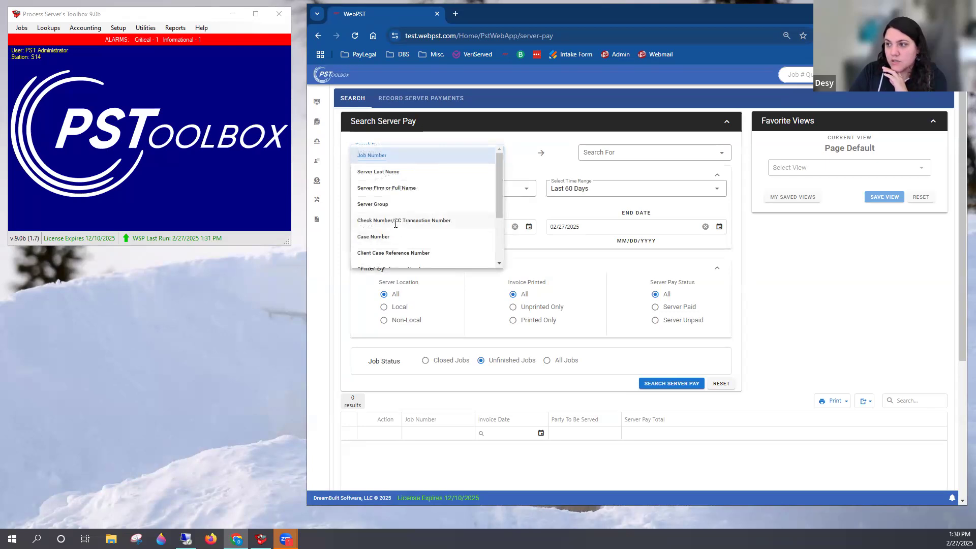
{"action": "left_click", "coordinate": [396, 221]}
{"action": "left_click", "coordinate": [463, 195]}
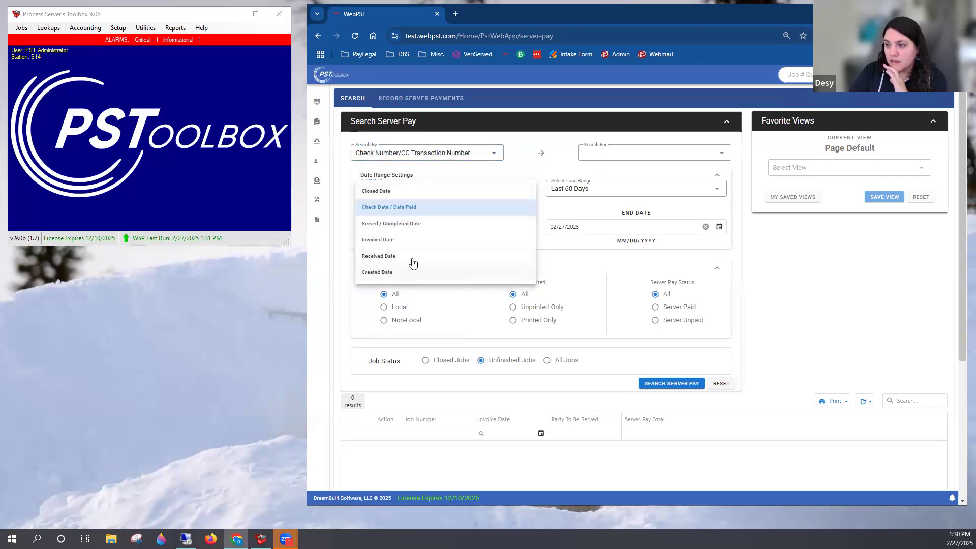
{"action": "left_click", "coordinate": [395, 212]}
{"action": "left_click", "coordinate": [585, 200]}
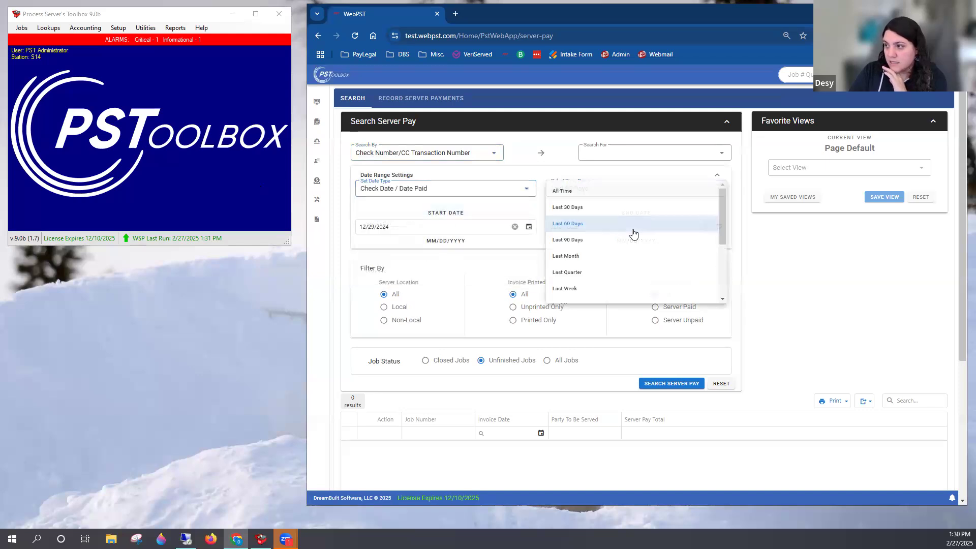
{"action": "left_click", "coordinate": [584, 191]}
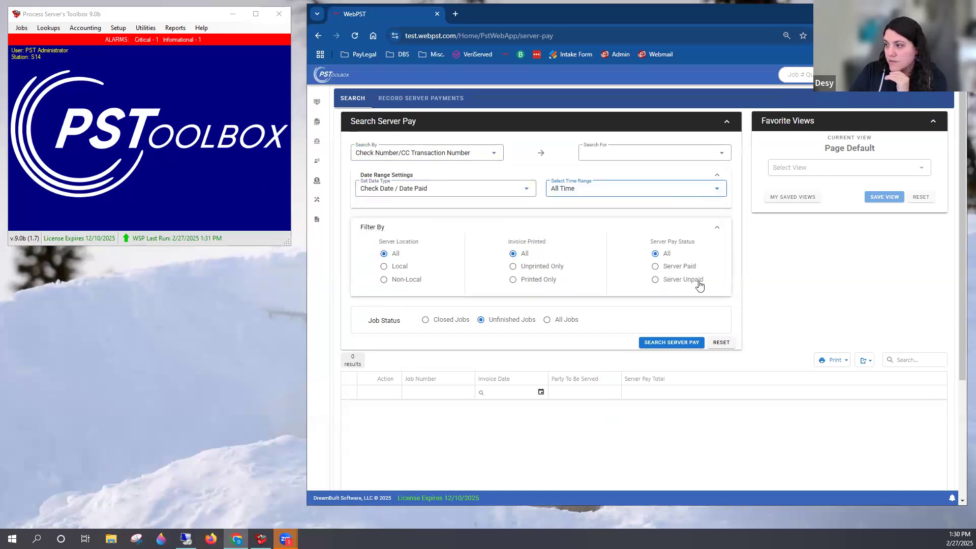
Include all jobs, run the server pay search, and check the job details under the 9/14/2020 payment
{"action": "left_click", "coordinate": [559, 319]}
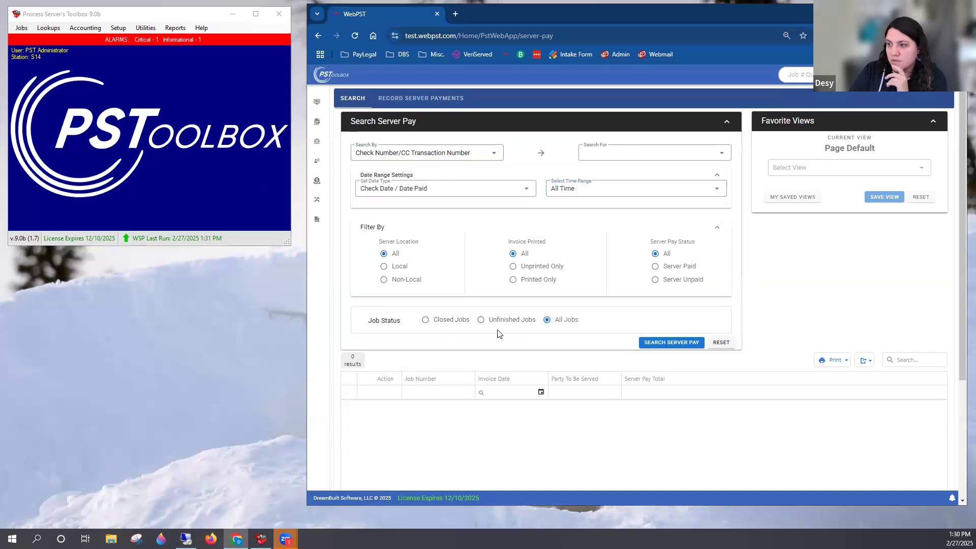
{"action": "scroll", "coordinate": [676, 308], "scroll_direction": "down", "scroll_amount": 1}
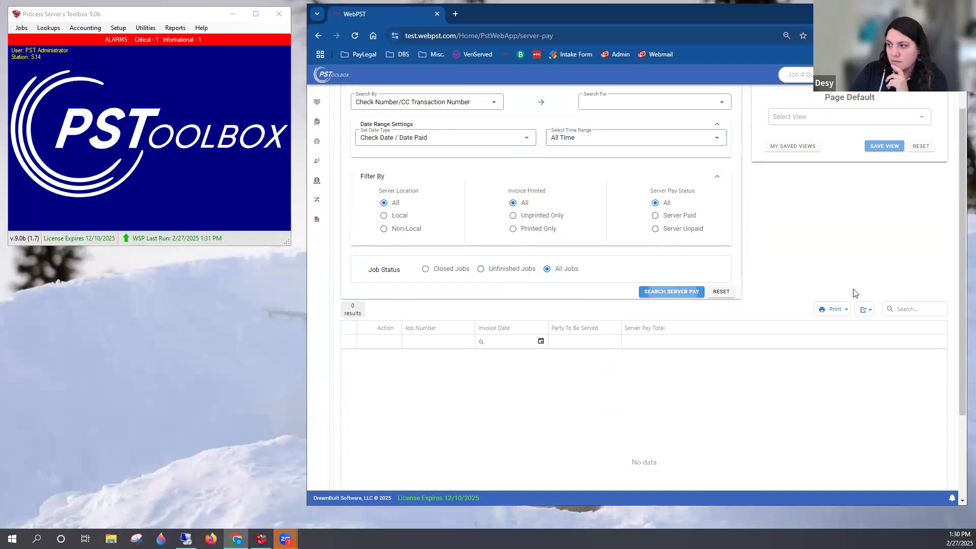
{"action": "scroll", "coordinate": [824, 283], "scroll_direction": "down", "scroll_amount": 2}
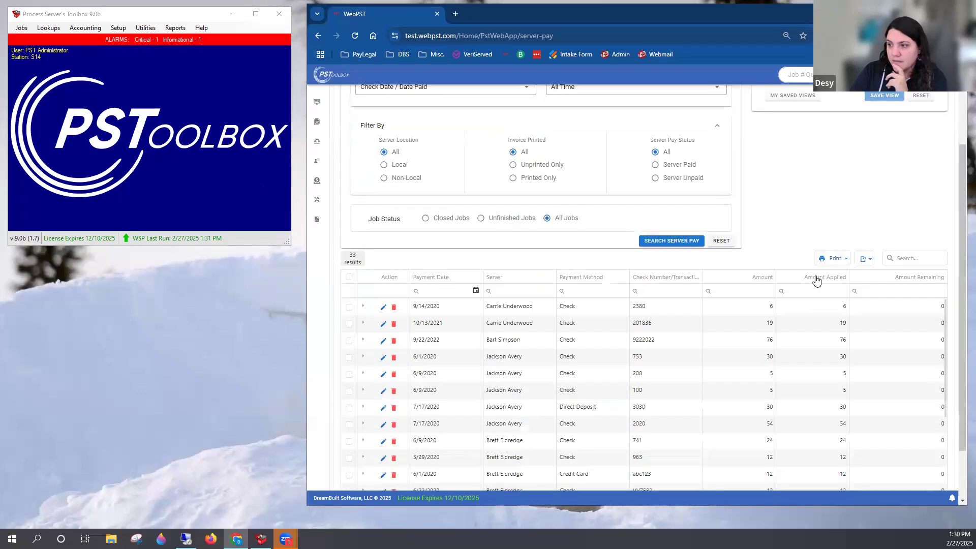
{"action": "scroll", "coordinate": [816, 281], "scroll_direction": "down", "scroll_amount": 2}
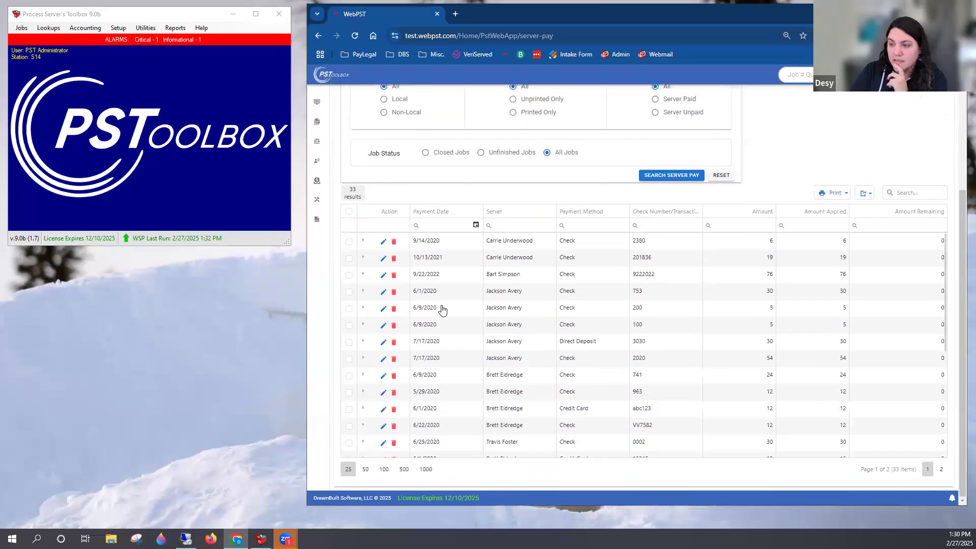
{"action": "left_click", "coordinate": [363, 240]}
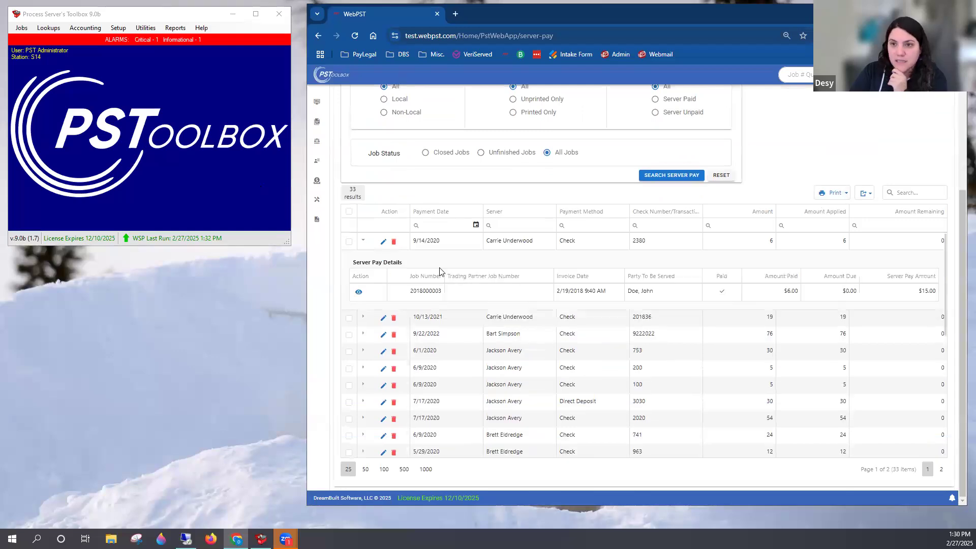
{"action": "left_click", "coordinate": [363, 243]}
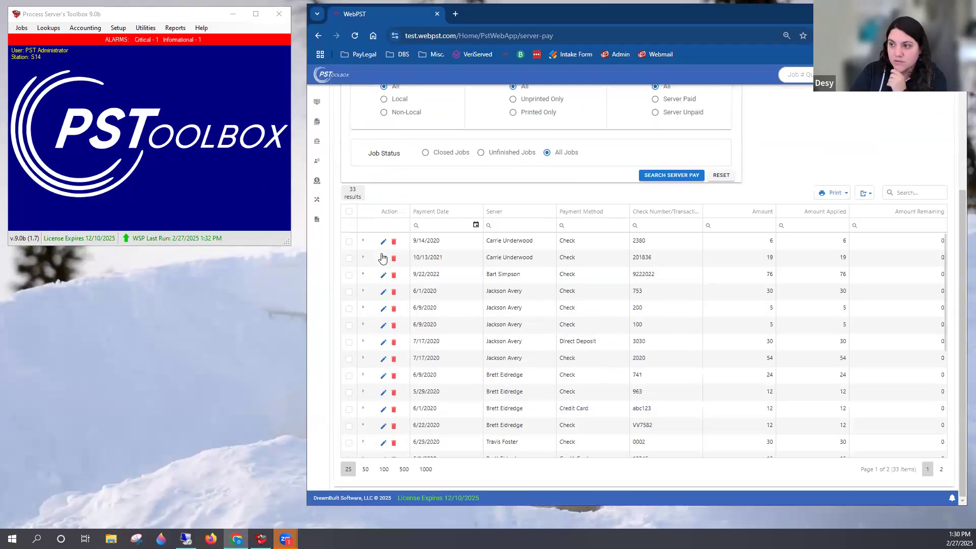
Change the search criterion to Server Firm or Full Name and run the server pay search again
{"action": "scroll", "coordinate": [523, 298], "scroll_direction": "up", "scroll_amount": 5}
{"action": "left_click", "coordinate": [409, 158]}
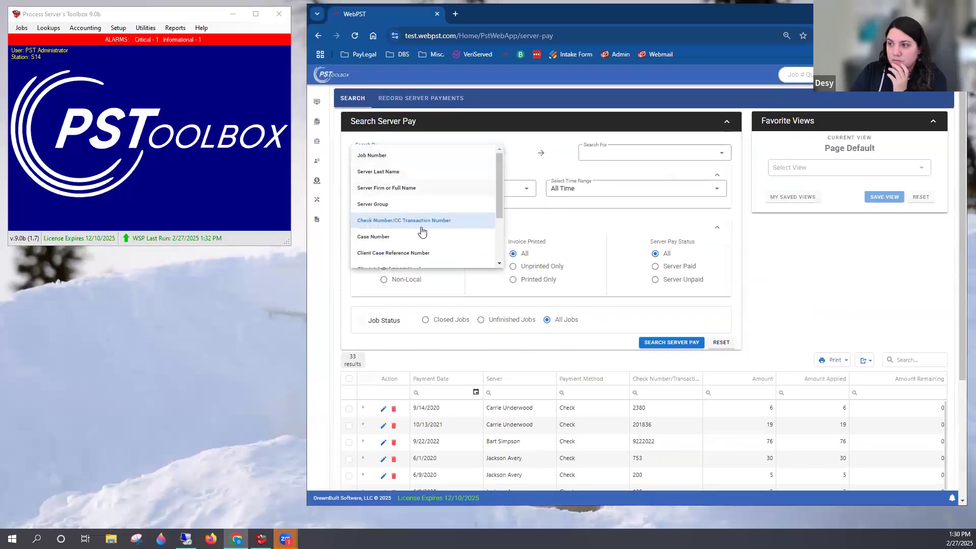
{"action": "left_click", "coordinate": [392, 188]}
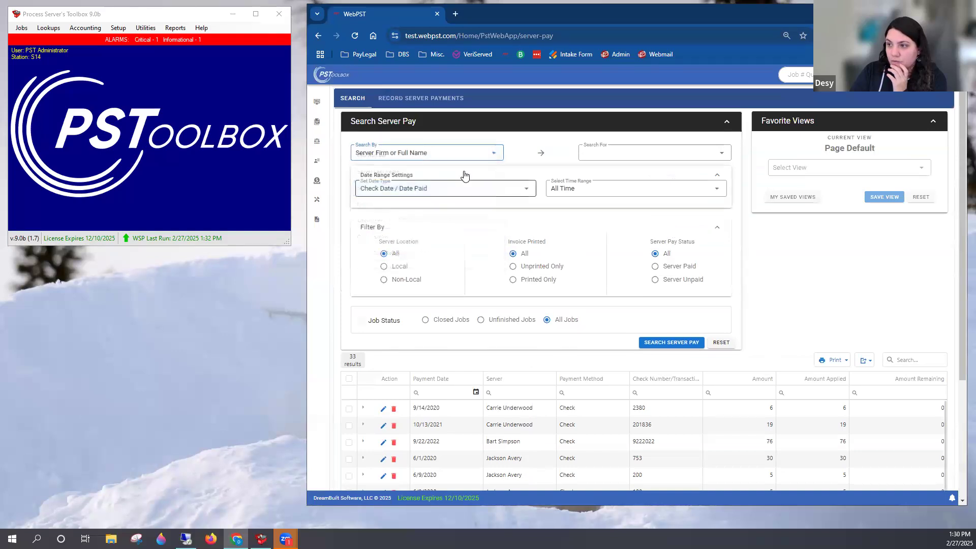
{"action": "left_click", "coordinate": [675, 346]}
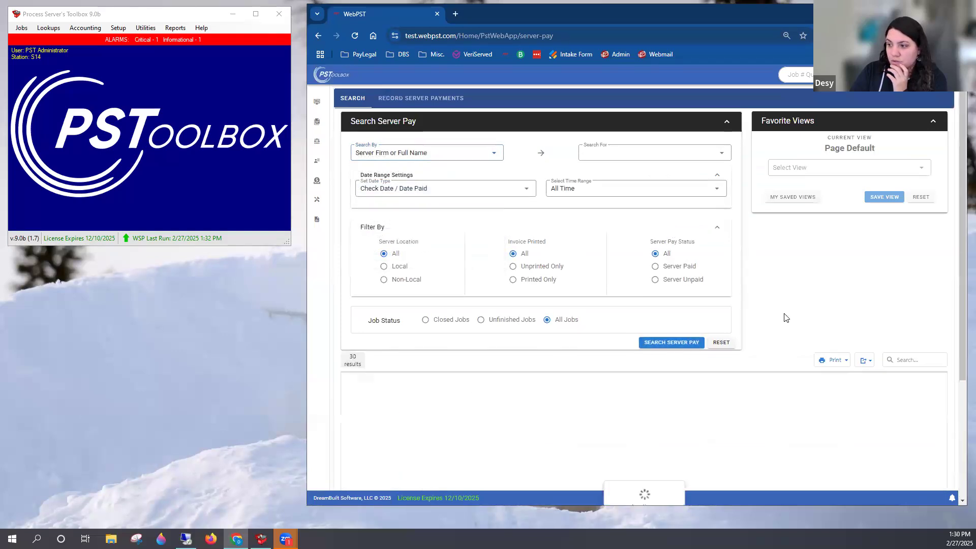
{"action": "scroll", "coordinate": [789, 314], "scroll_direction": "down", "scroll_amount": 3}
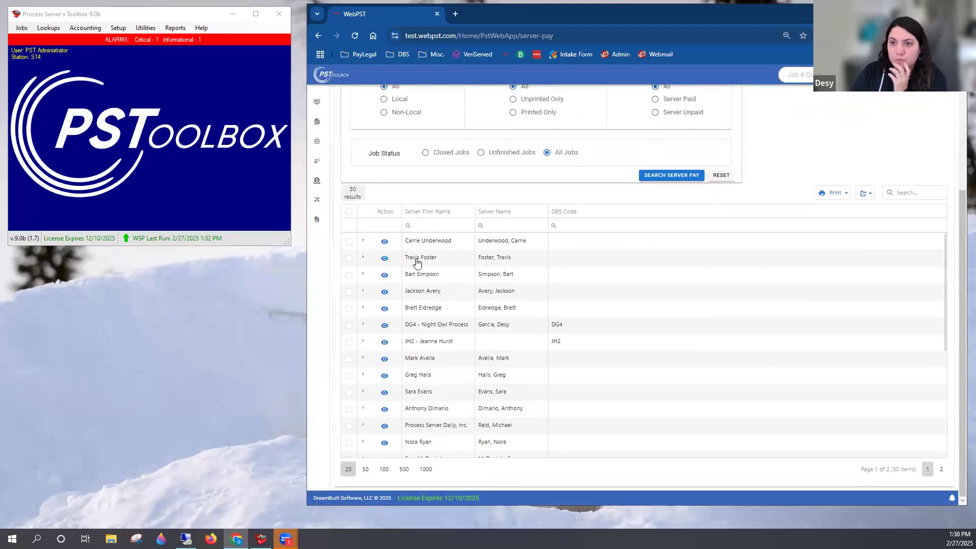
Expand the first listed server and review its server payments and server payables, including the payables sum
{"action": "left_click", "coordinate": [363, 242]}
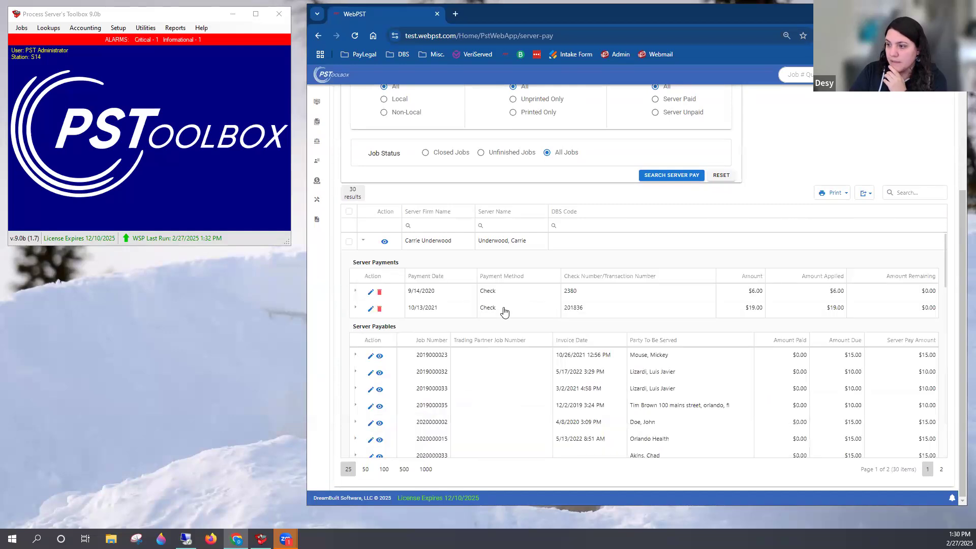
{"action": "scroll", "coordinate": [416, 305], "scroll_direction": "down", "scroll_amount": 2}
{"action": "scroll", "coordinate": [427, 305], "scroll_direction": "up", "scroll_amount": 4}
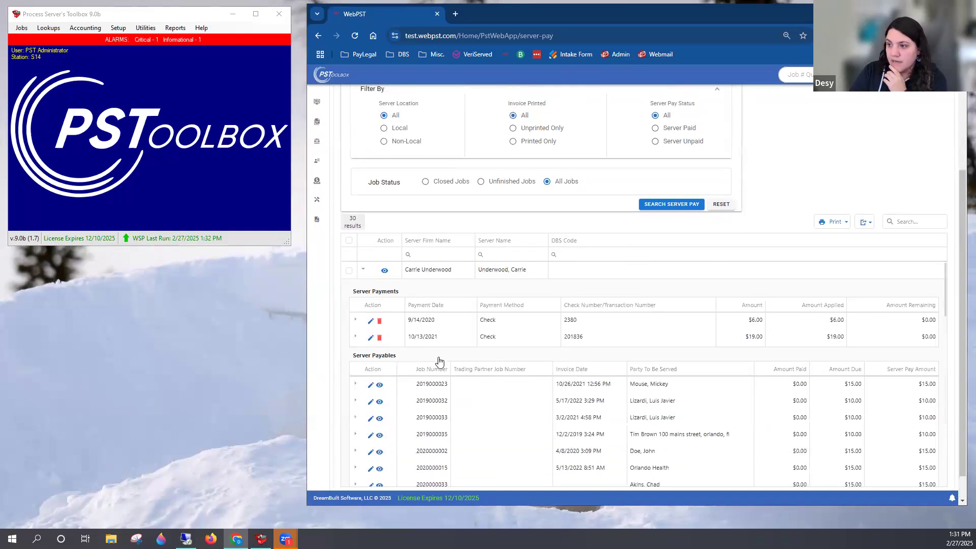
{"action": "scroll", "coordinate": [434, 356], "scroll_direction": "down", "scroll_amount": 1}
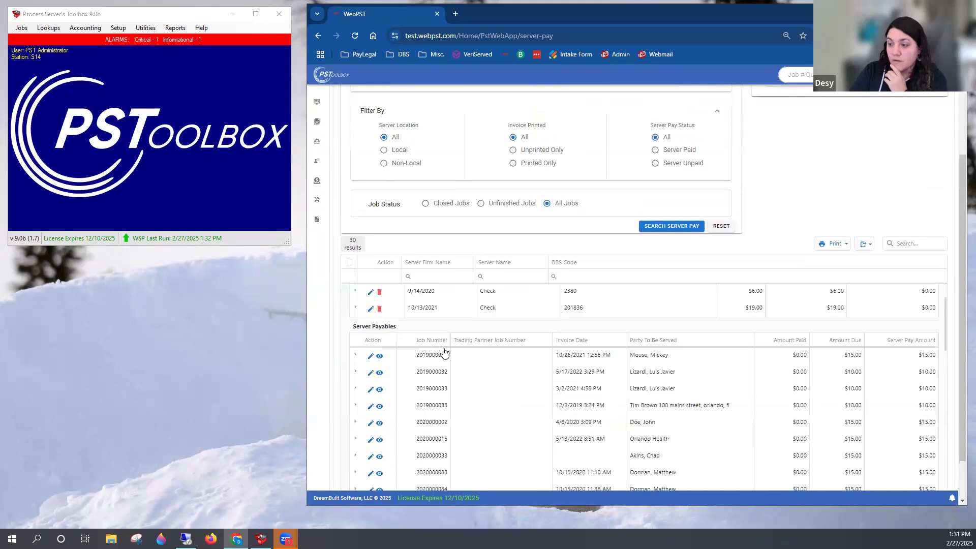
{"action": "scroll", "coordinate": [527, 370], "scroll_direction": "down", "scroll_amount": 3}
{"action": "scroll", "coordinate": [723, 383], "scroll_direction": "down", "scroll_amount": 3}
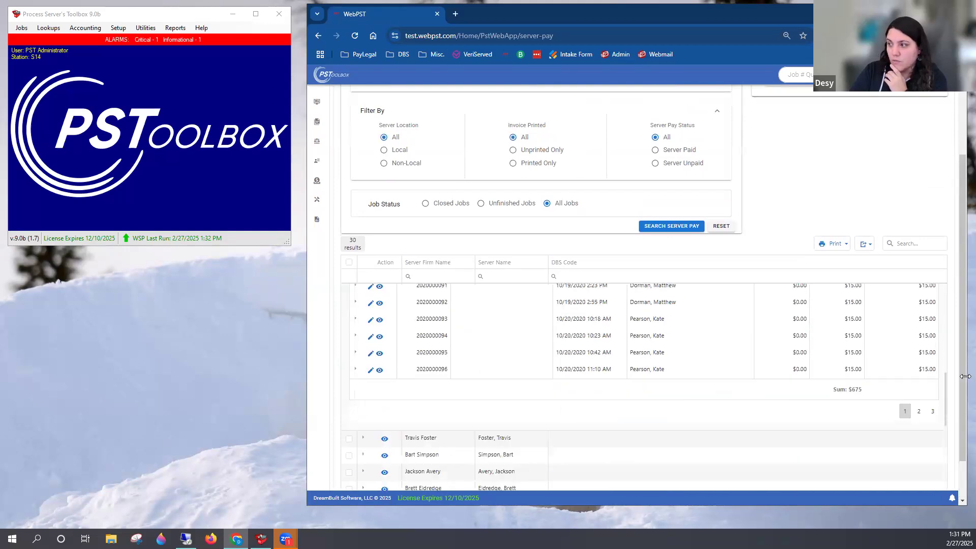
{"action": "scroll", "coordinate": [859, 400], "scroll_direction": "up", "scroll_amount": 1}
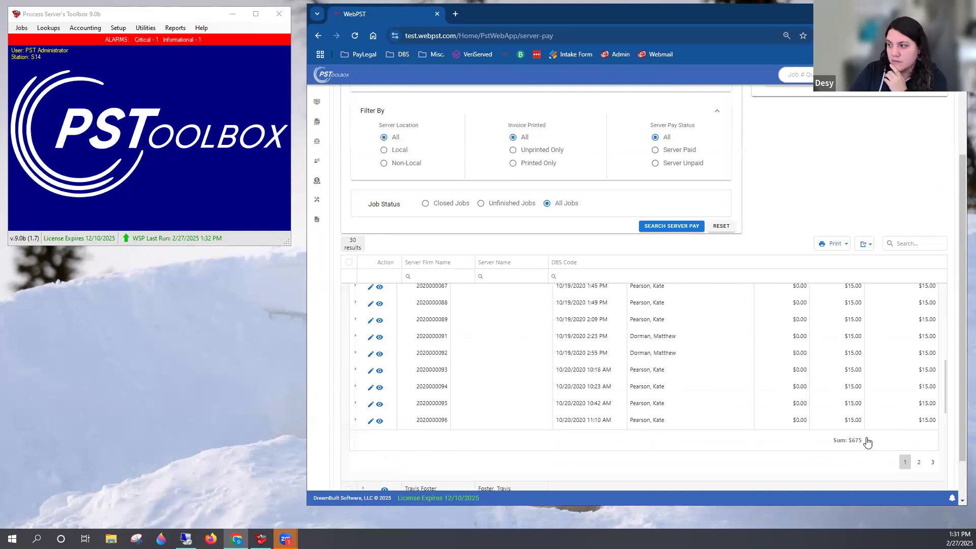
{"action": "scroll", "coordinate": [806, 439], "scroll_direction": "up", "scroll_amount": 5}
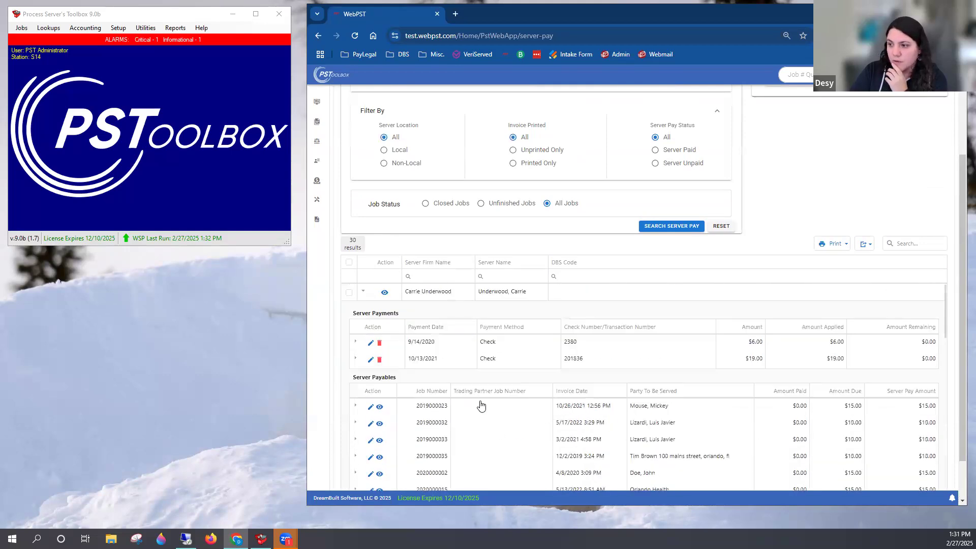
{"action": "scroll", "coordinate": [508, 428], "scroll_direction": "down", "scroll_amount": 2}
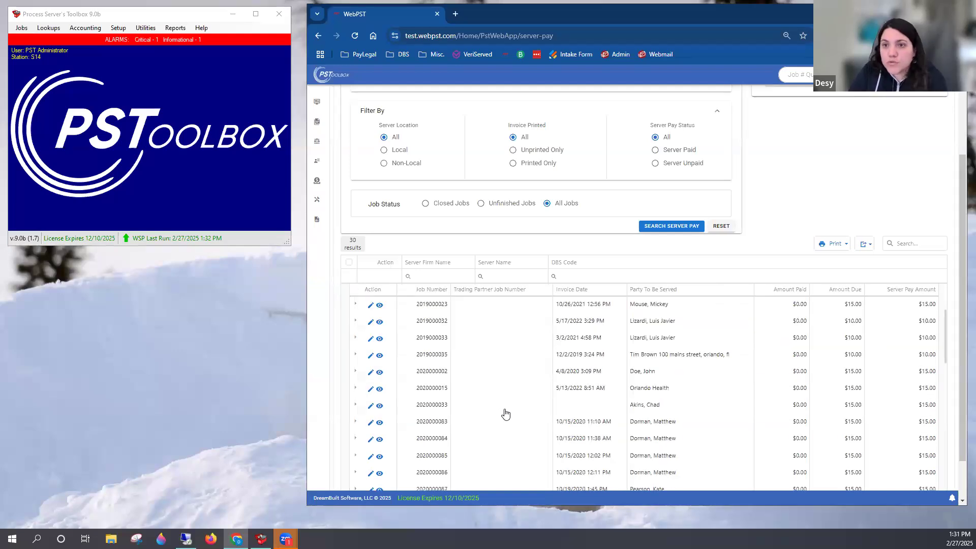
{"action": "scroll", "coordinate": [505, 414], "scroll_direction": "up", "scroll_amount": 2}
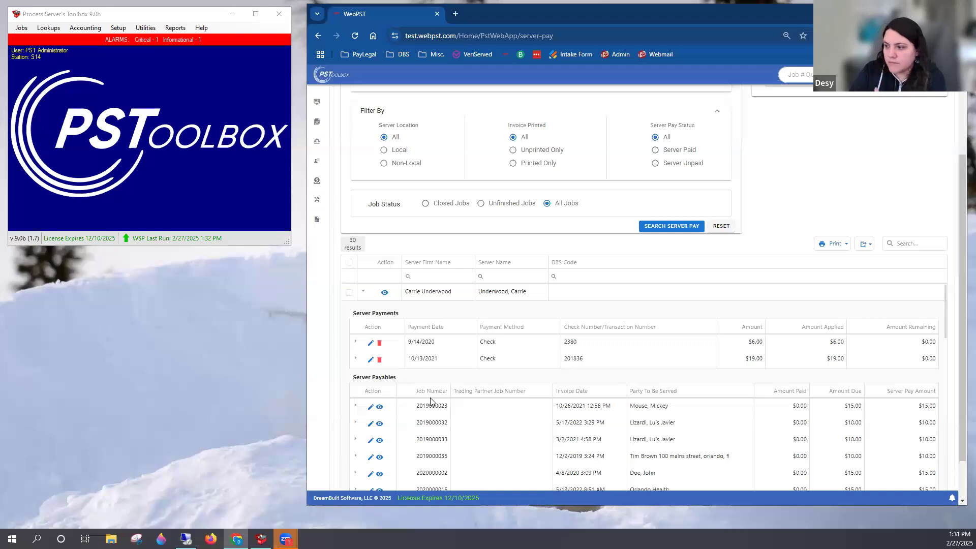
{"action": "scroll", "coordinate": [548, 425], "scroll_direction": "up", "scroll_amount": 1}
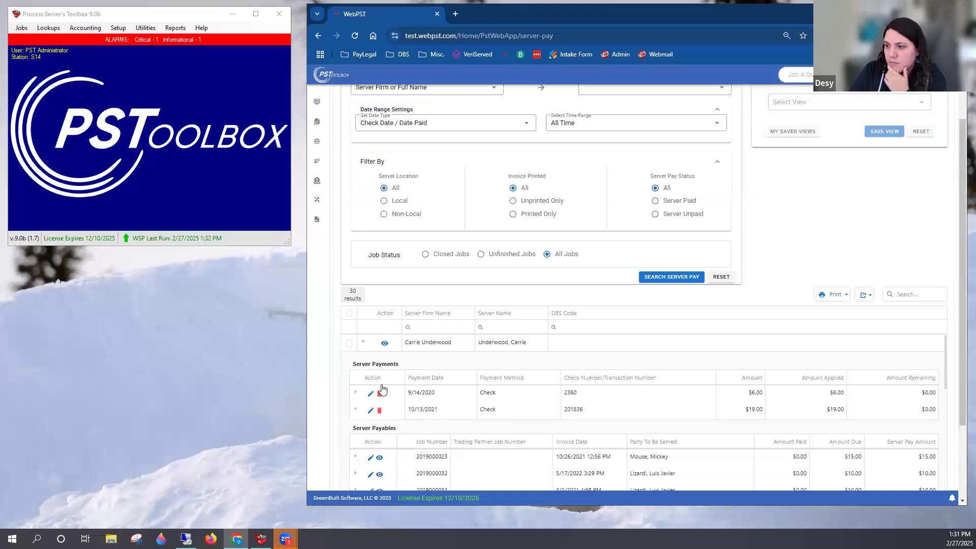
Examine the pay details under this server's 9/14/2020 and 10/13/2021 check payments, and return to the search form
{"action": "left_click", "coordinate": [356, 394]}
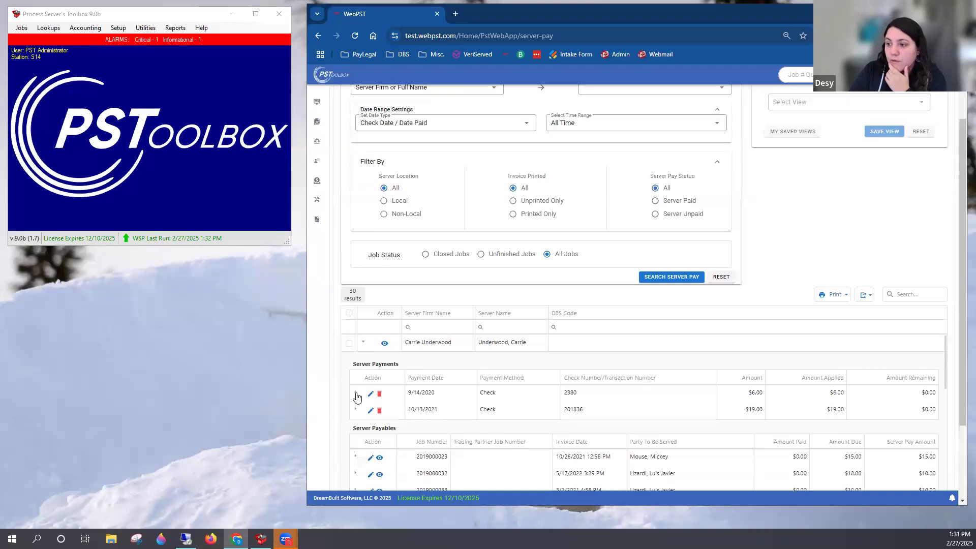
{"action": "scroll", "coordinate": [520, 407], "scroll_direction": "down", "scroll_amount": 2}
{"action": "scroll", "coordinate": [489, 402], "scroll_direction": "up", "scroll_amount": 1}
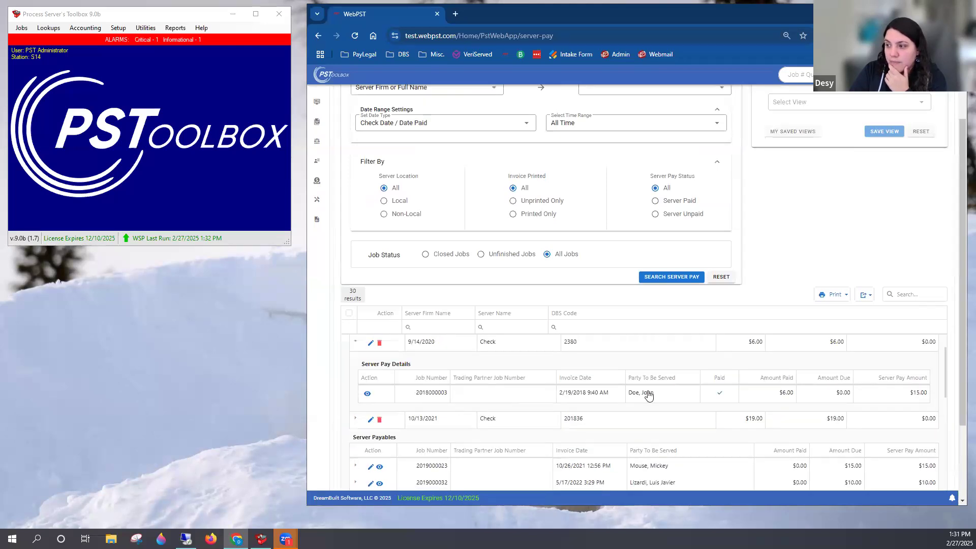
{"action": "left_click", "coordinate": [356, 419]}
{"action": "scroll", "coordinate": [516, 427], "scroll_direction": "down", "scroll_amount": 2}
{"action": "scroll", "coordinate": [545, 434], "scroll_direction": "up", "scroll_amount": 3}
{"action": "scroll", "coordinate": [545, 434], "scroll_direction": "up", "scroll_amount": 1}
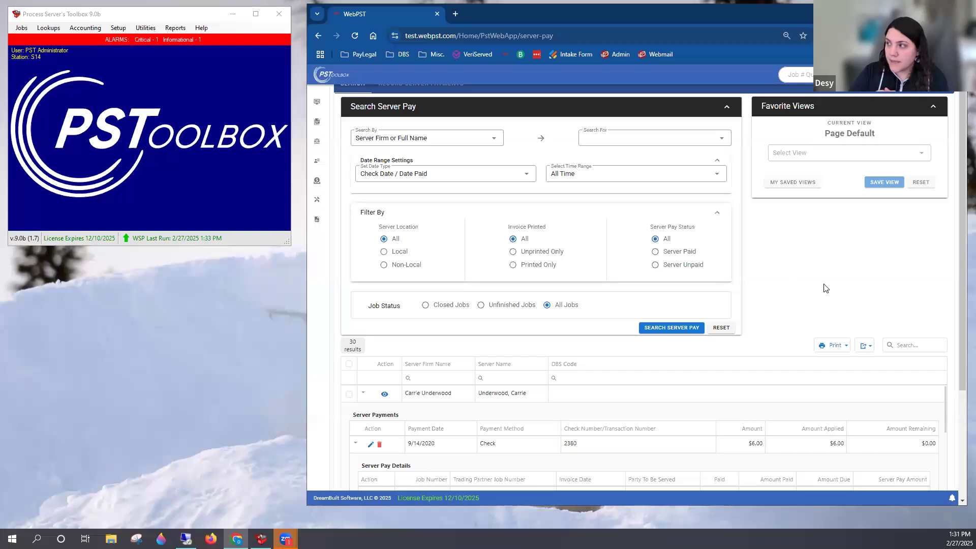
{"action": "scroll", "coordinate": [825, 288], "scroll_direction": "up", "scroll_amount": 1}
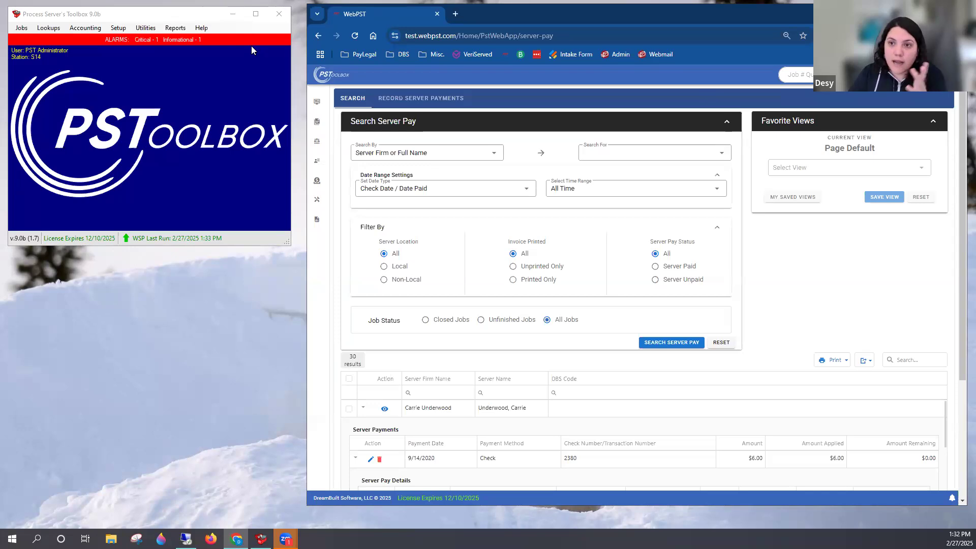
{"action": "left_click", "coordinate": [120, 23]}
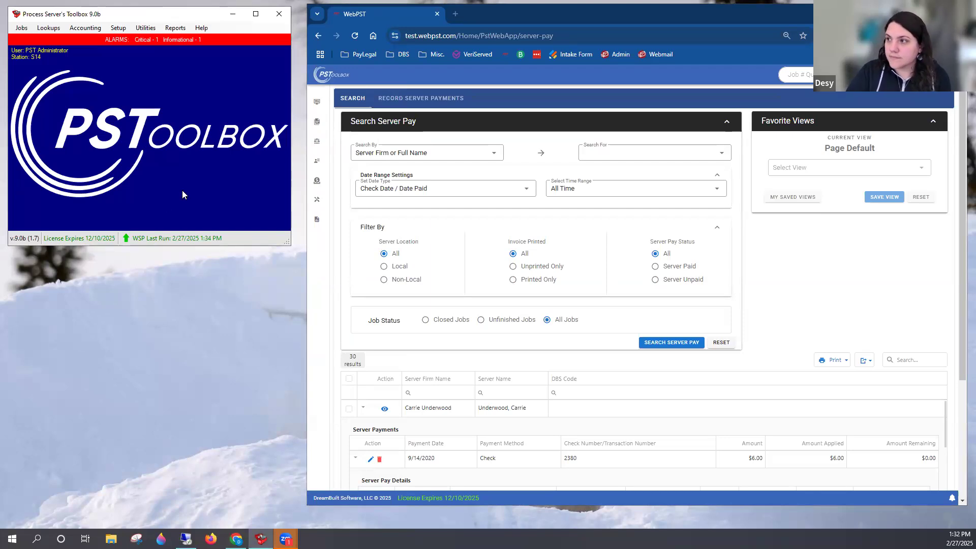
{"action": "mouse_move", "coordinate": [325, 172]}
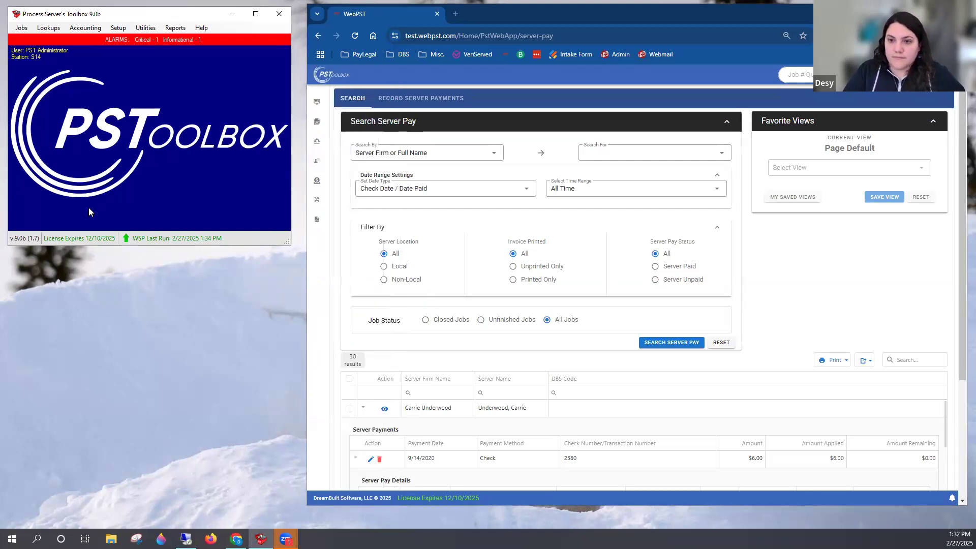
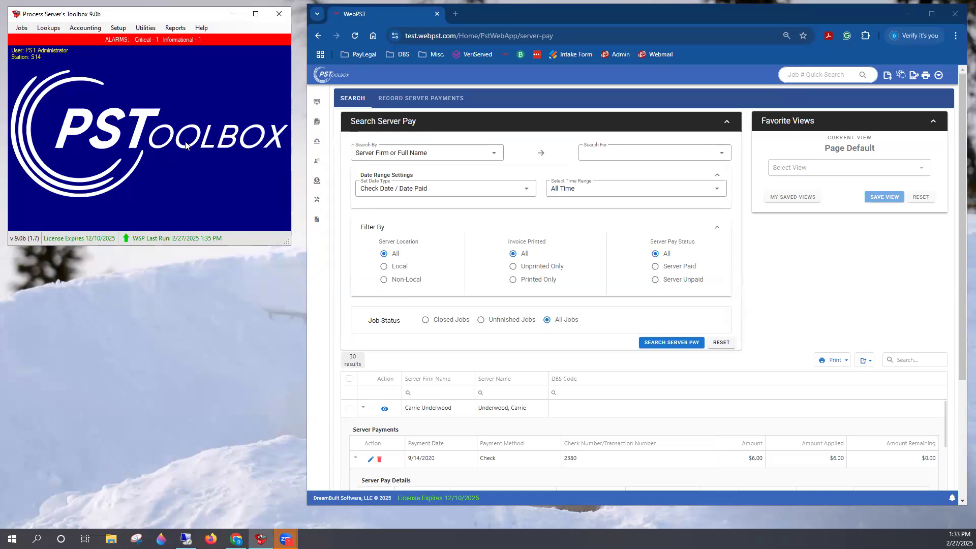
Switch to Process Server's Toolbox, open the Server Report (Classic), review its criteria including the Jobs Invoiced date range, and close it
{"action": "left_click", "coordinate": [44, 31]}
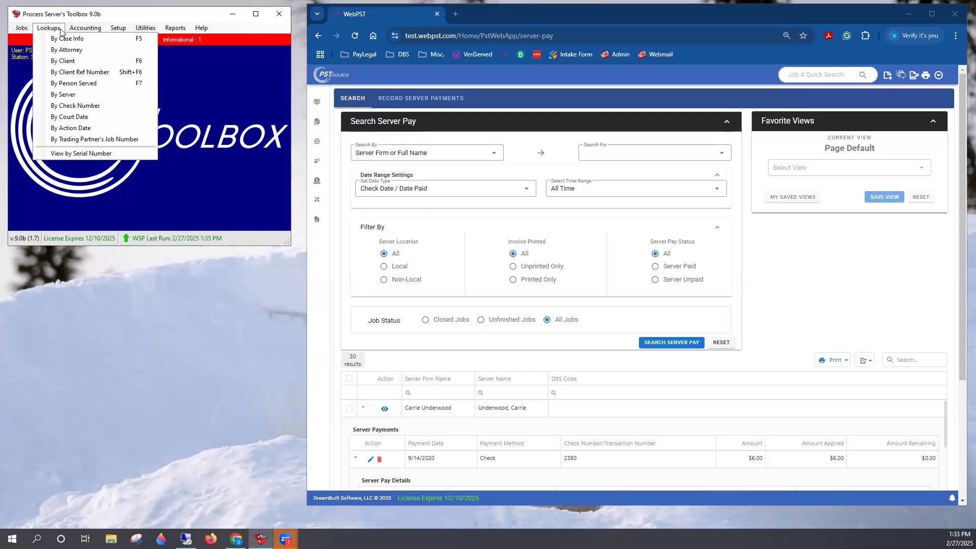
{"action": "mouse_move", "coordinate": [79, 34]}
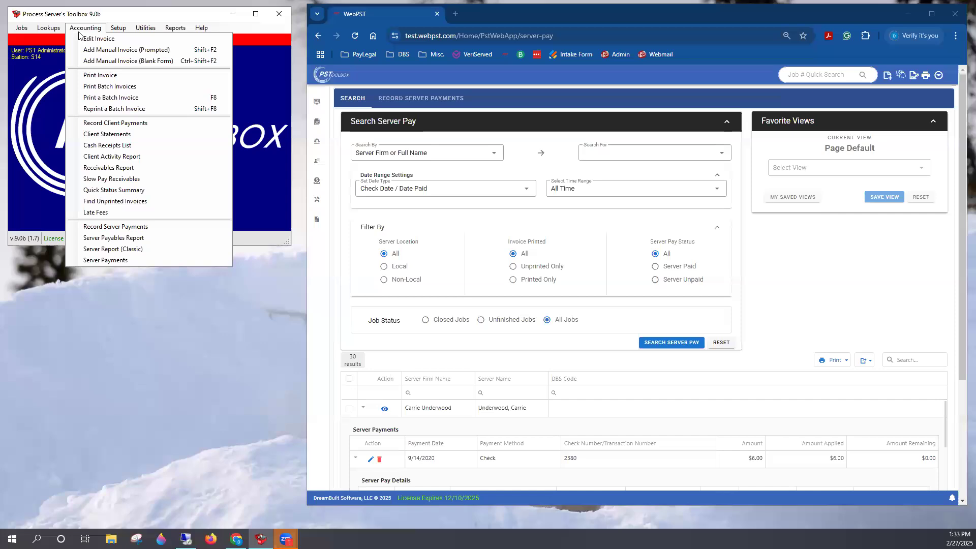
{"action": "left_click", "coordinate": [100, 15]}
{"action": "left_click", "coordinate": [78, 33]}
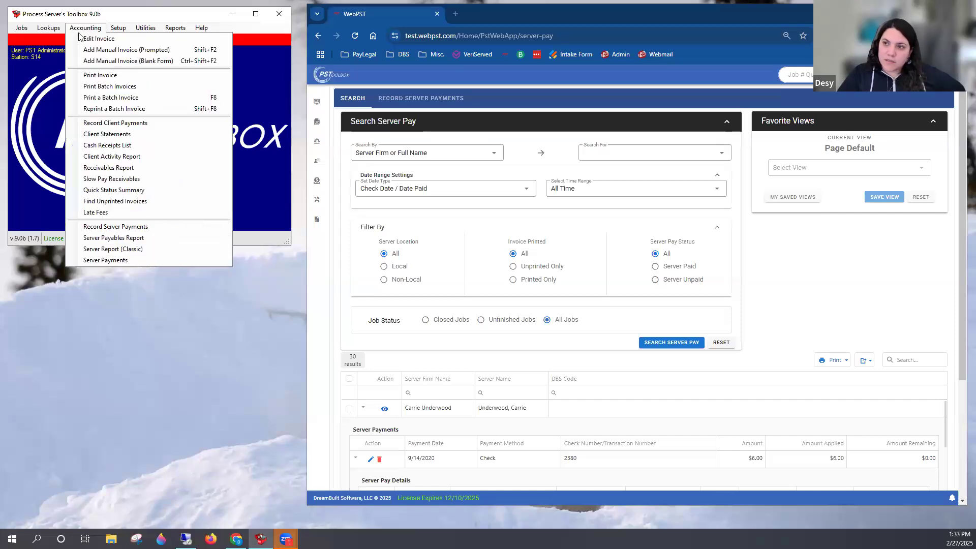
{"action": "left_click", "coordinate": [140, 249]}
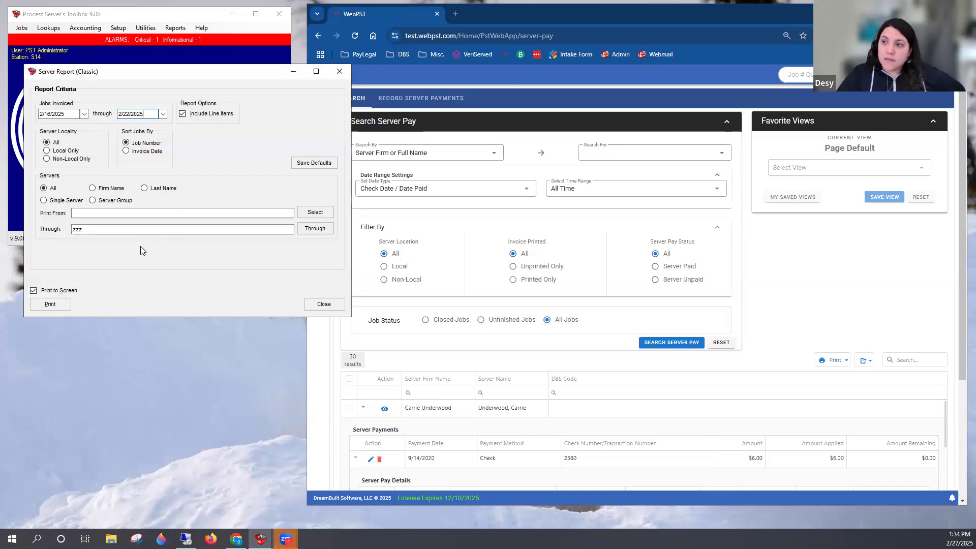
{"action": "left_click_drag", "start_coordinate": [68, 114], "coordinate": [35, 116]}
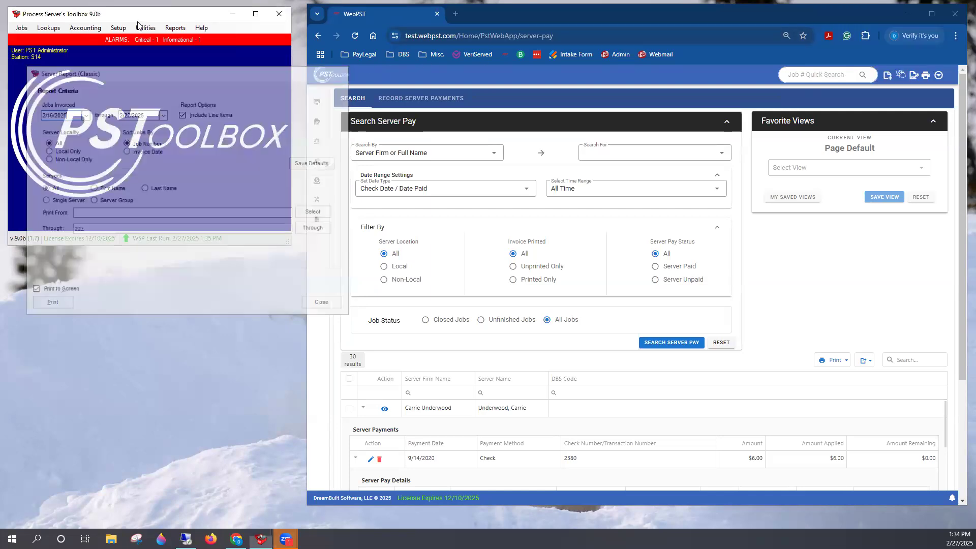
Open the Server Payables Report, enable Include Jobs Not Invoiced, and close the report without printing
{"action": "left_click", "coordinate": [85, 27]}
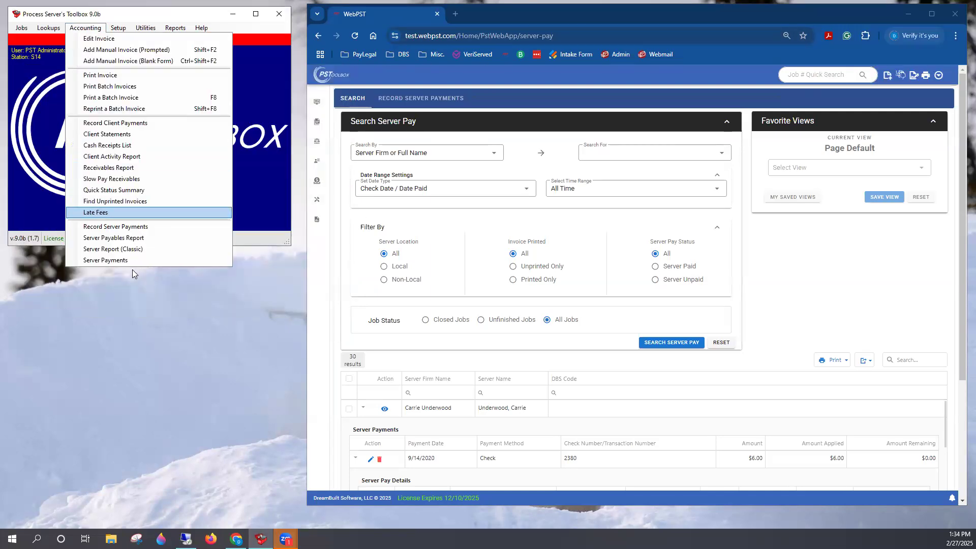
{"action": "left_click", "coordinate": [114, 238]}
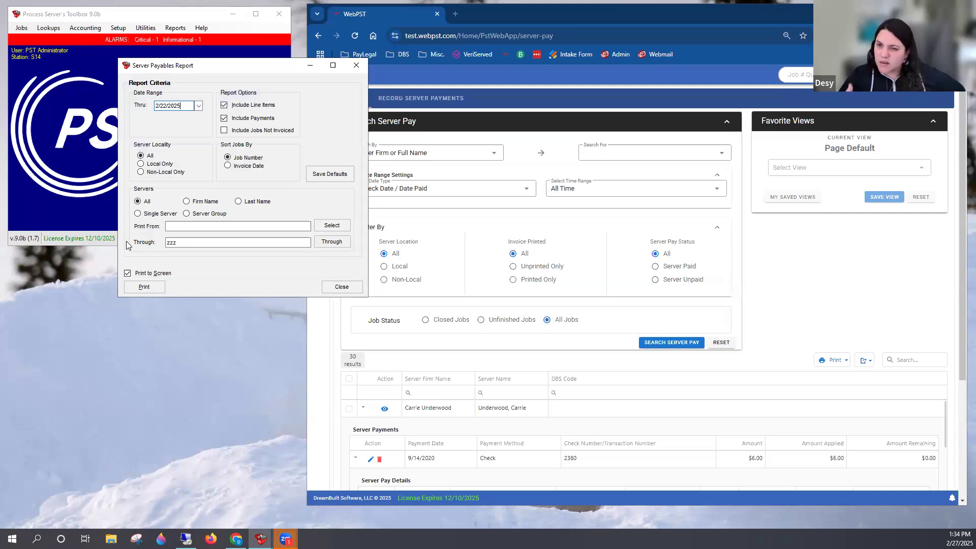
{"action": "left_click", "coordinate": [236, 134]}
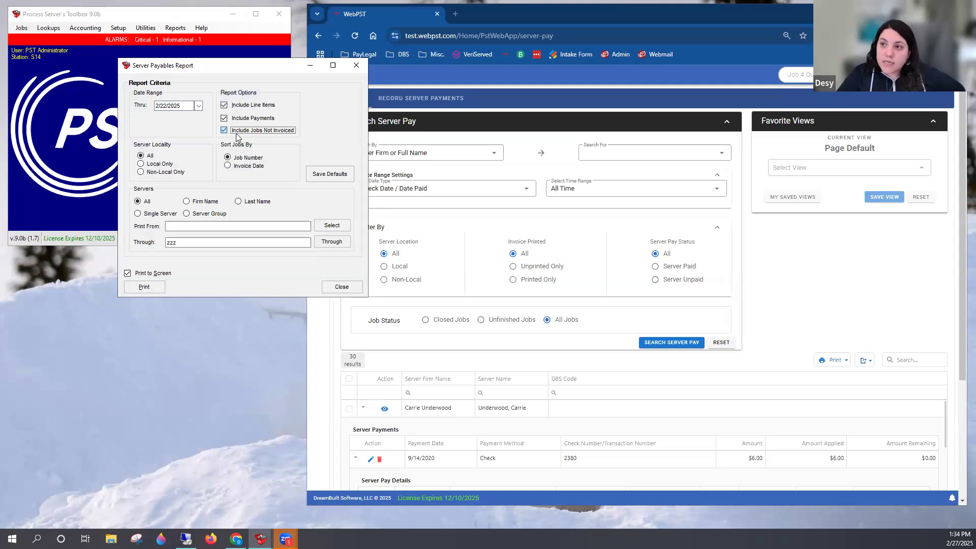
{"action": "left_click", "coordinate": [356, 65]}
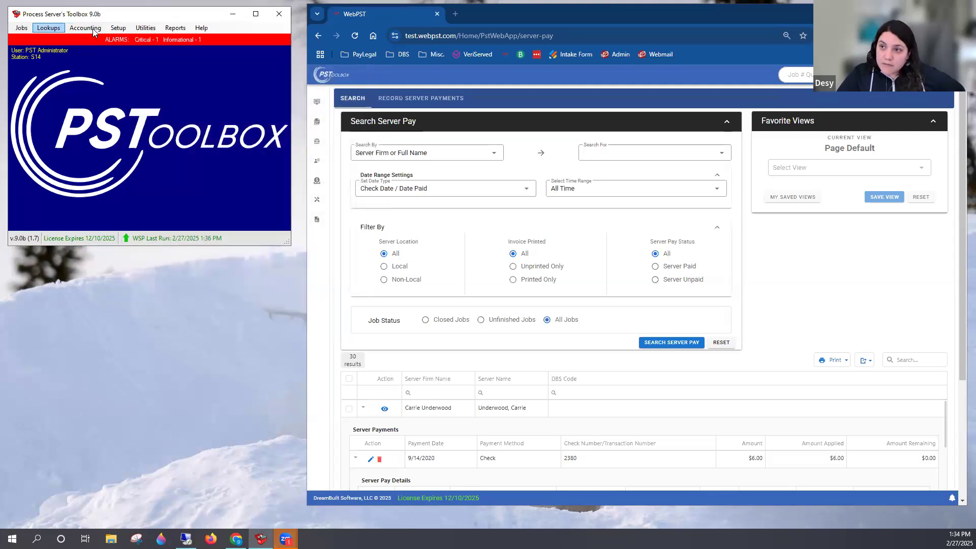
Find the server by first name for recording payments, list outstanding invoices with jobs not invoiced included, and close without posting
{"action": "left_click", "coordinate": [92, 28]}
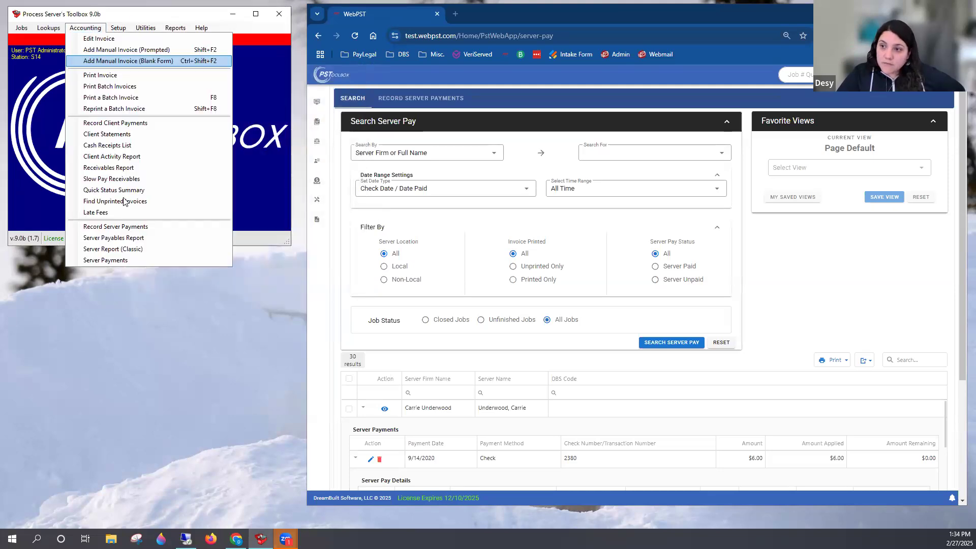
{"action": "left_click", "coordinate": [131, 227]}
{"action": "type", "text": "brett"}
{"action": "key", "text": "Return"}
{"action": "key", "text": "Return"}
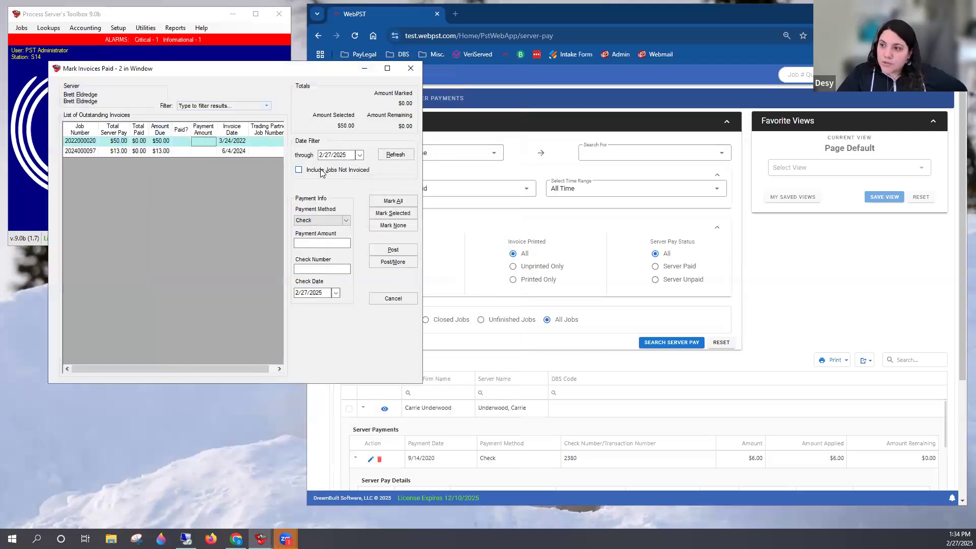
{"action": "left_click", "coordinate": [321, 172]}
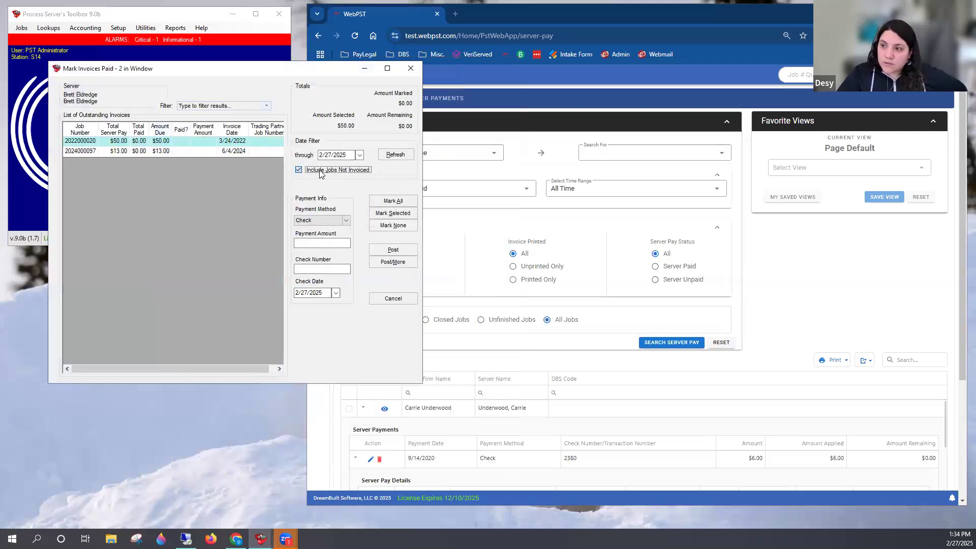
{"action": "left_click", "coordinate": [400, 160]}
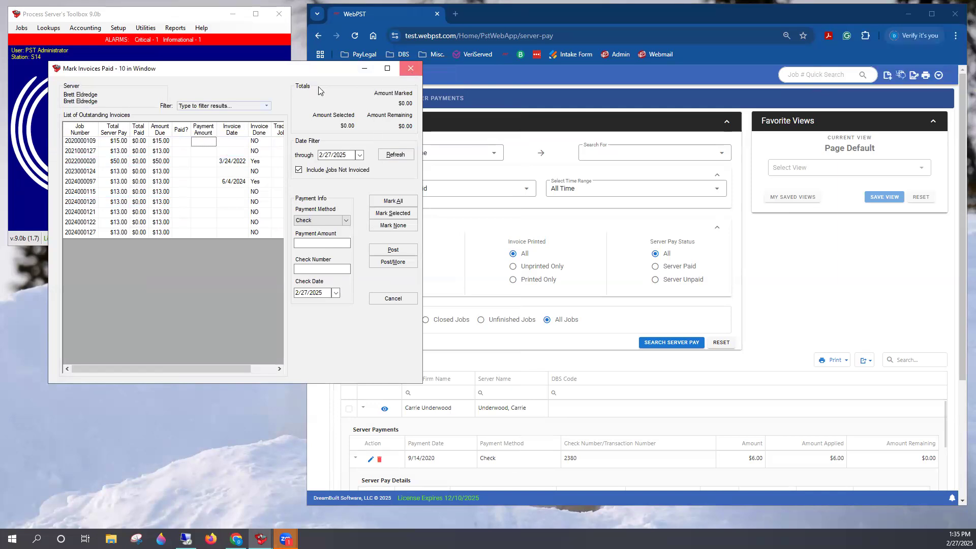
{"action": "left_click", "coordinate": [411, 68]}
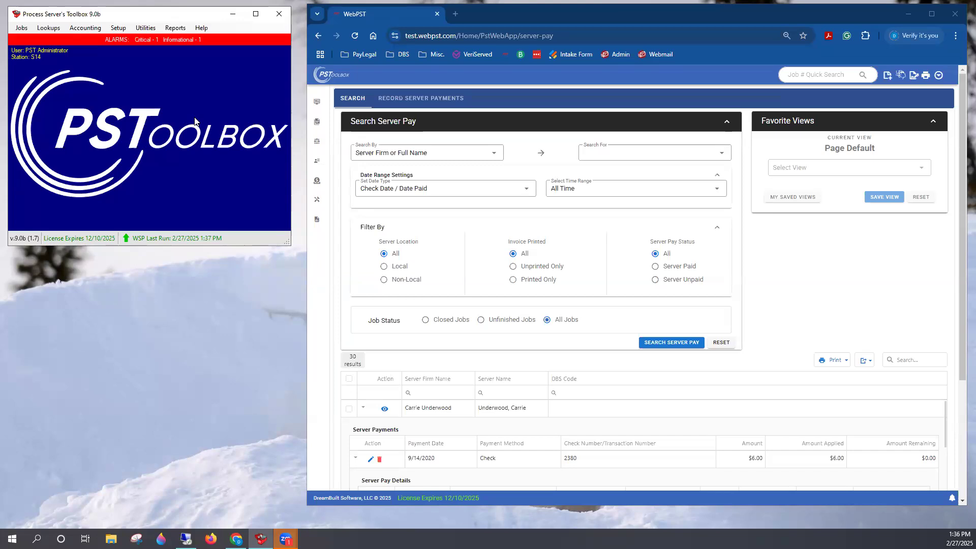
Reopen the Server Payables Report, include jobs not invoiced in its options, review the criteria, and close it
{"action": "left_click", "coordinate": [81, 28]}
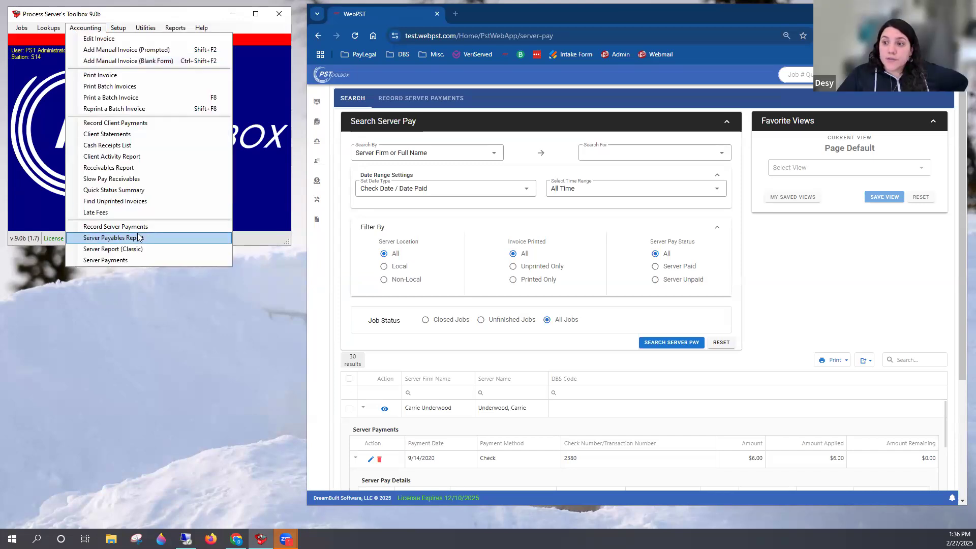
{"action": "left_click", "coordinate": [139, 237]}
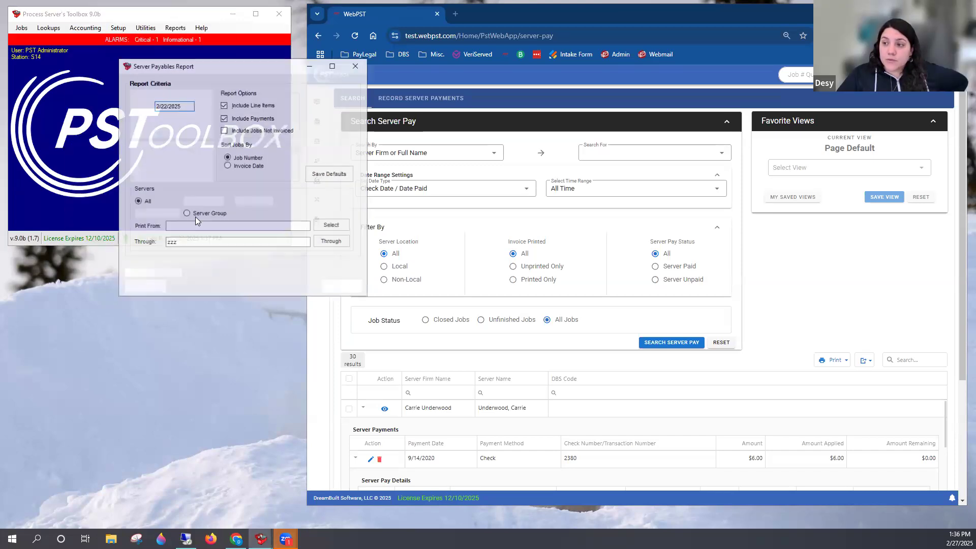
{"action": "left_click", "coordinate": [238, 131]}
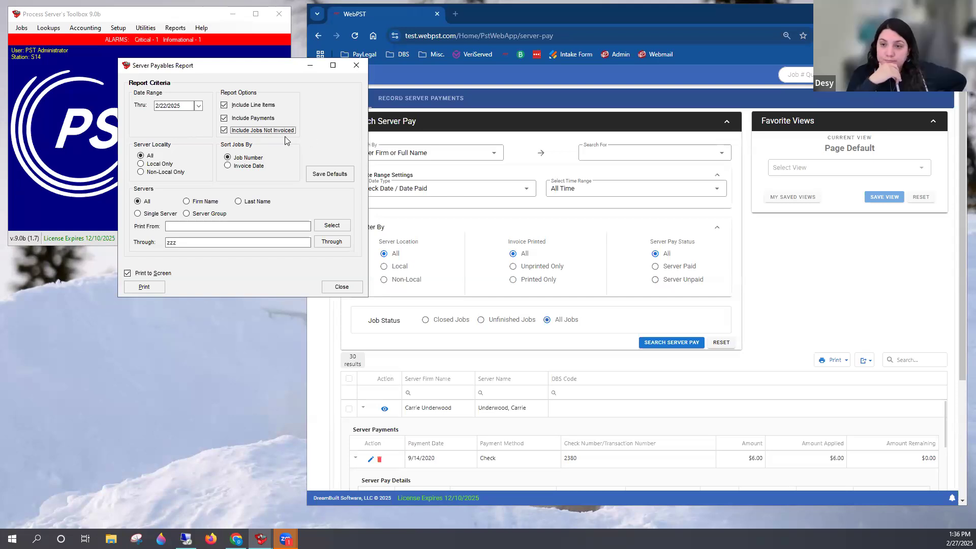
{"action": "left_click", "coordinate": [354, 67]}
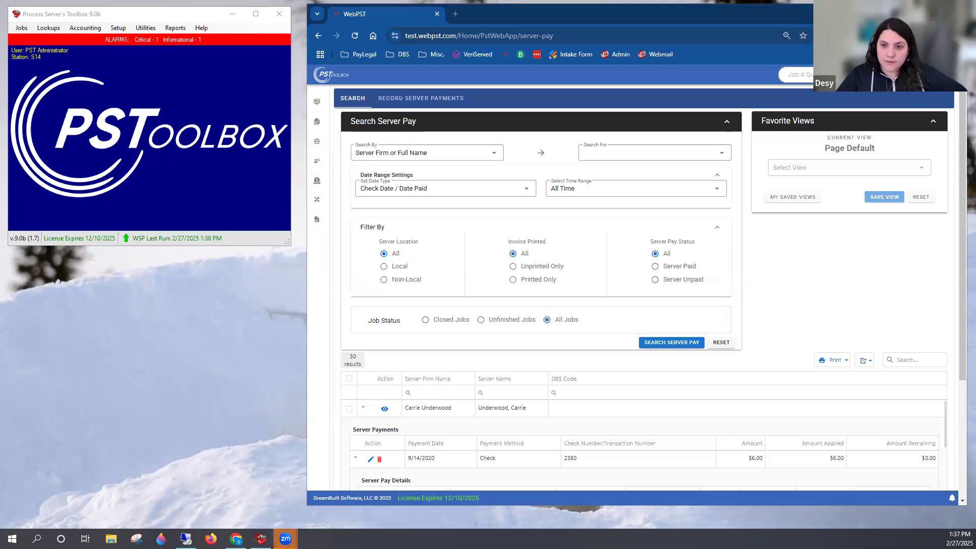
{"action": "left_click", "coordinate": [87, 132]}
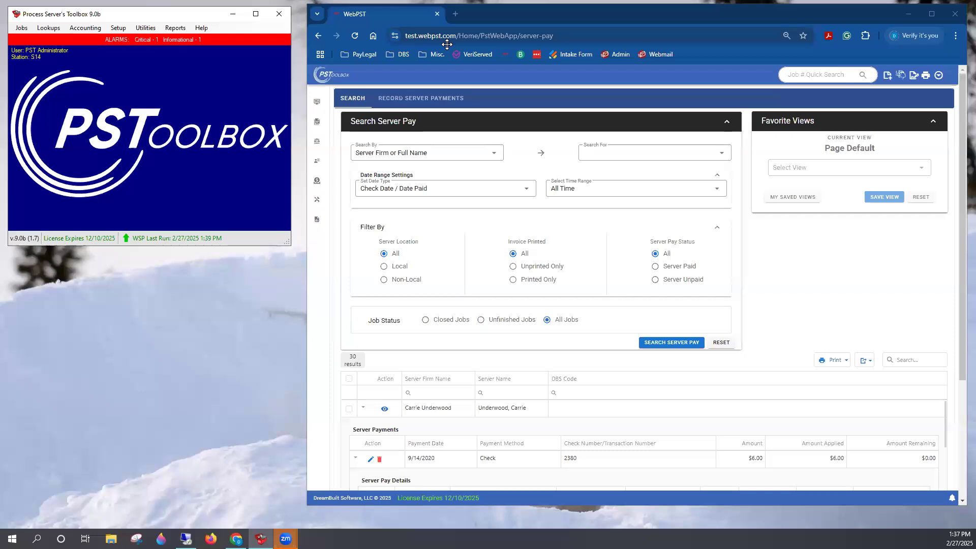
{"action": "left_click", "coordinate": [403, 50]}
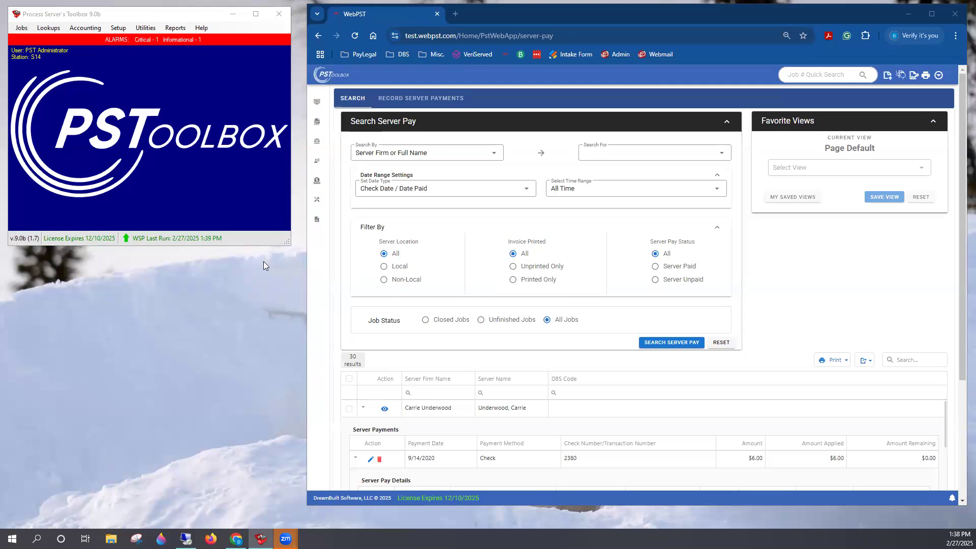
{"action": "left_click", "coordinate": [238, 106]}
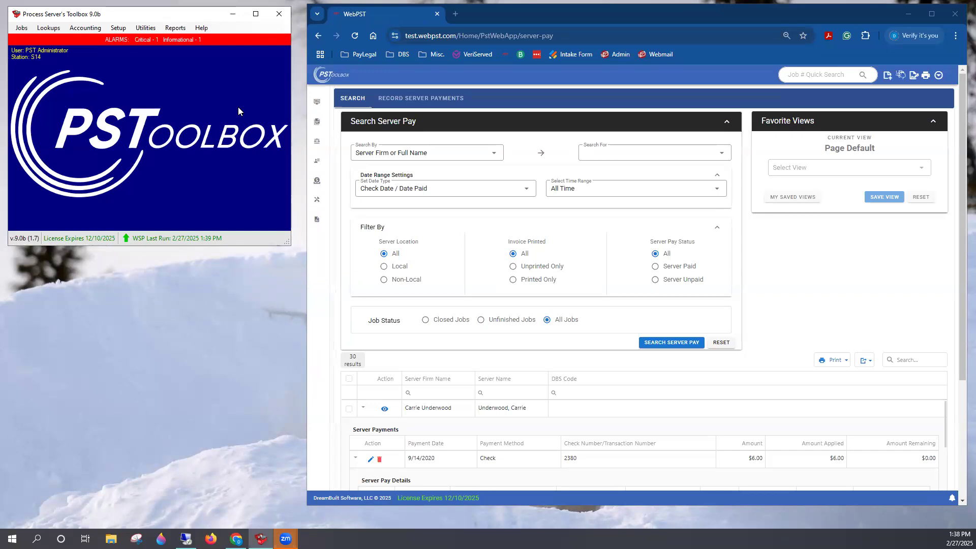
{"action": "left_click", "coordinate": [385, 113]}
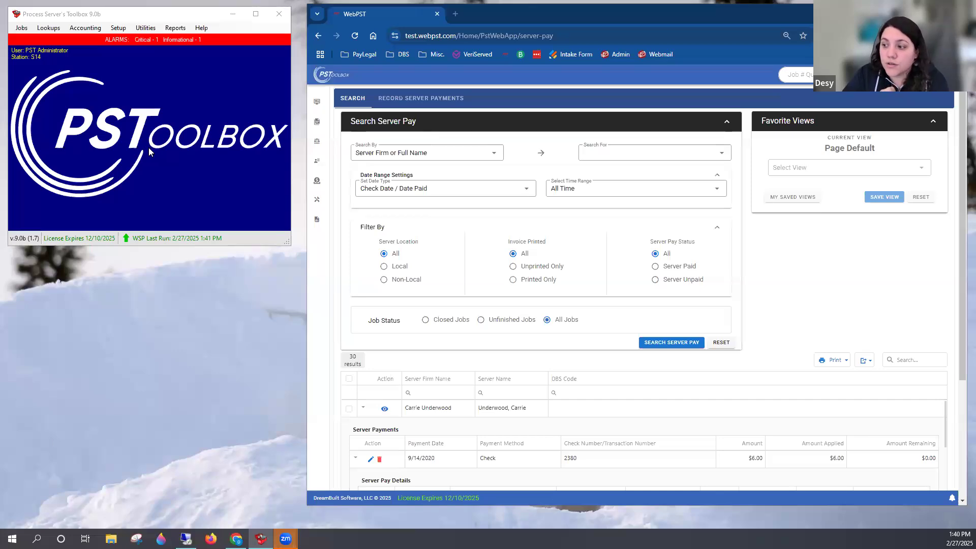
Run the Quick Status Summary from 2/27/2024 to 2/27/2025 without detail lines, review the payments made totals, and close it
{"action": "left_click", "coordinate": [93, 27]}
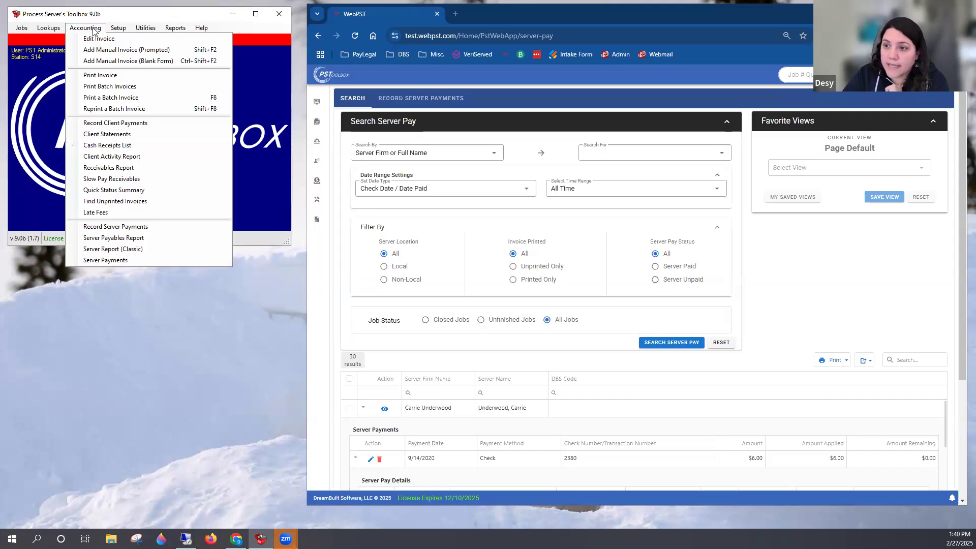
{"action": "left_click", "coordinate": [164, 189]}
{"action": "left_click", "coordinate": [224, 88]}
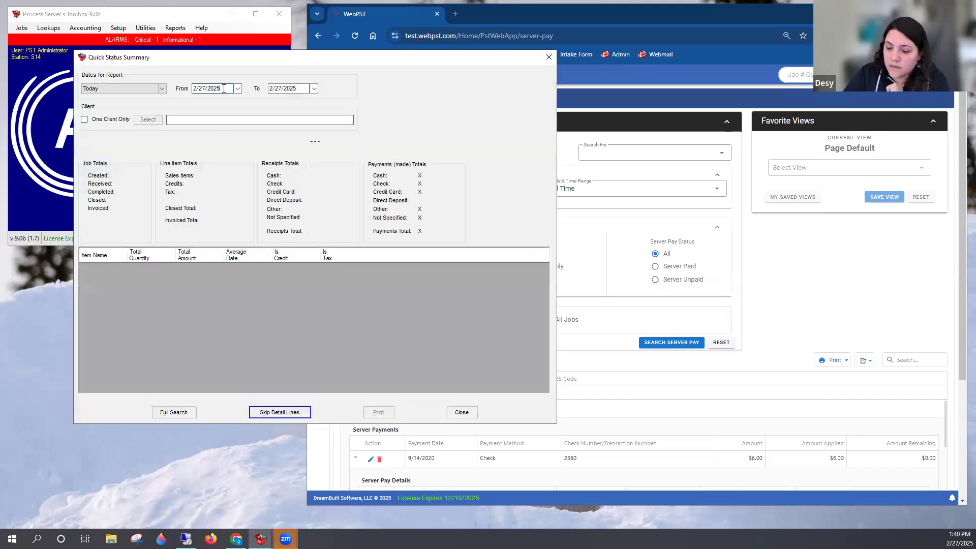
{"action": "key", "text": "BackSpace"}
{"action": "type", "text": "4"}
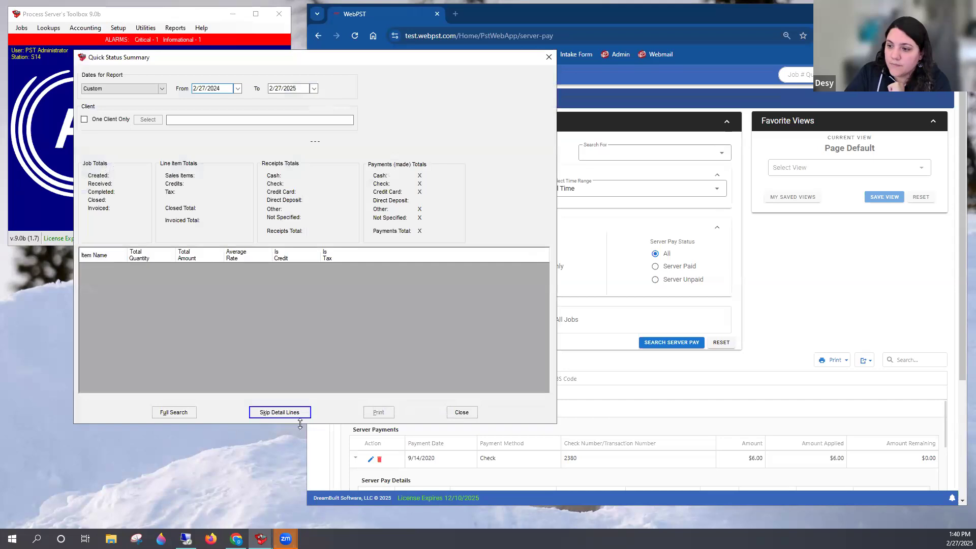
{"action": "left_click", "coordinate": [307, 412]}
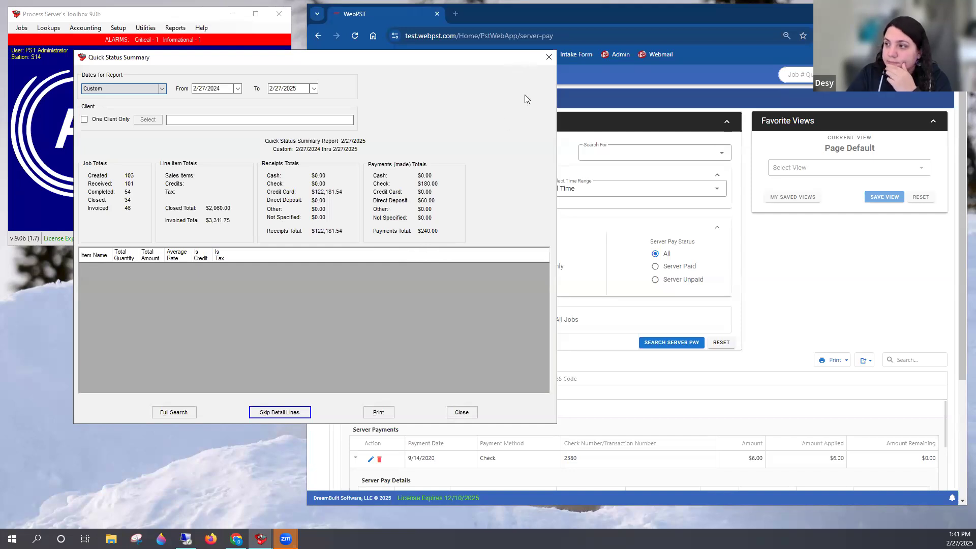
{"action": "left_click", "coordinate": [549, 58]}
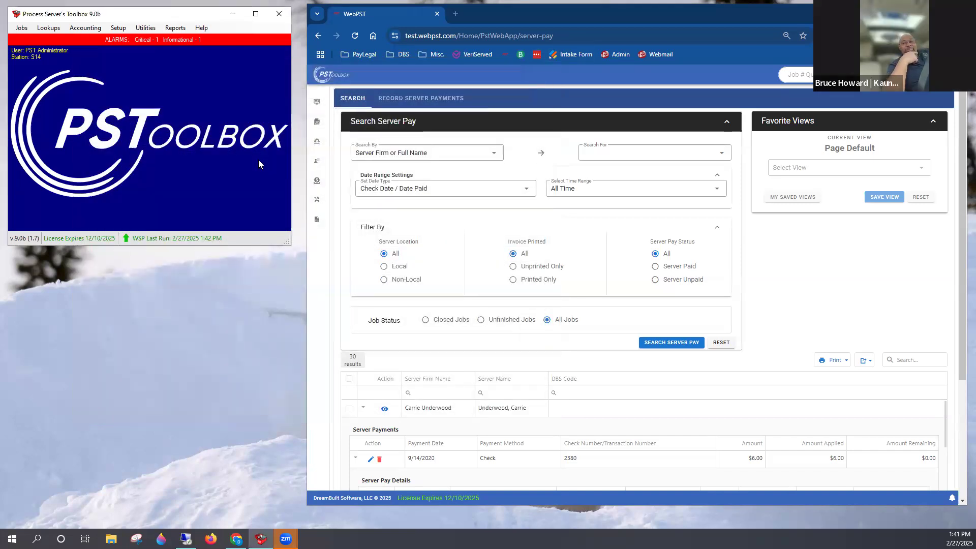
Switch to WebPST, open the Quick Status Summary from the accounting reports, review its criteria and totals sections, and close it
{"action": "mouse_move", "coordinate": [388, 235]}
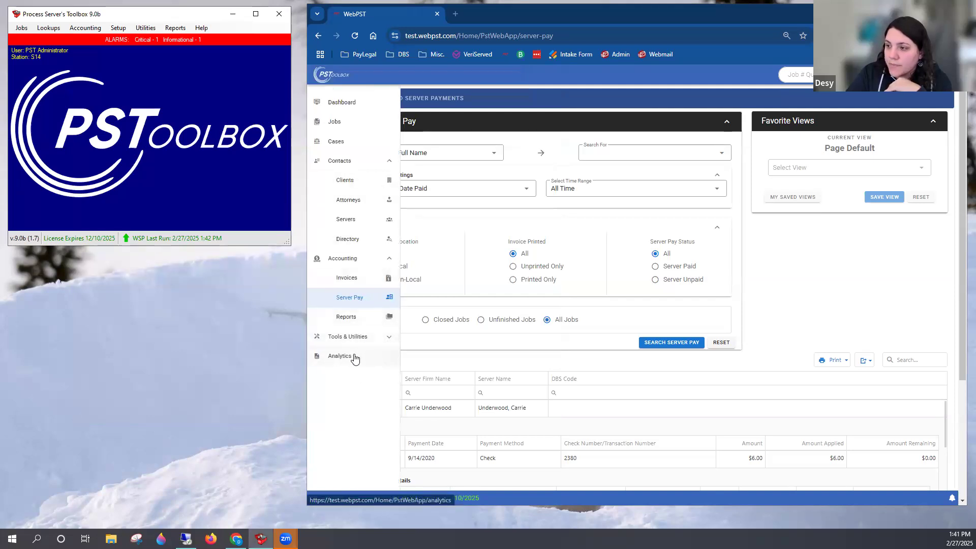
{"action": "left_click", "coordinate": [354, 320]}
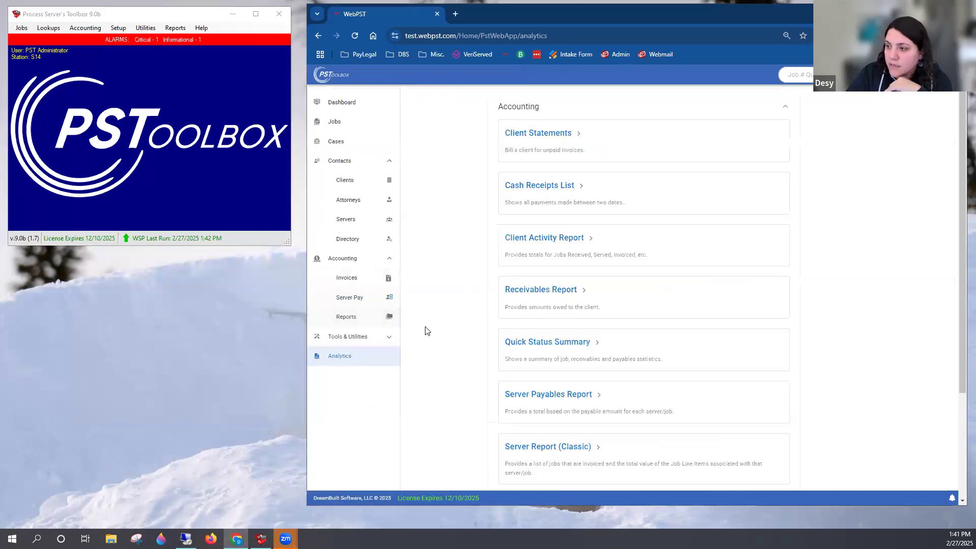
{"action": "scroll", "coordinate": [552, 244], "scroll_direction": "down", "scroll_amount": 1}
{"action": "scroll", "coordinate": [585, 279], "scroll_direction": "down", "scroll_amount": 1}
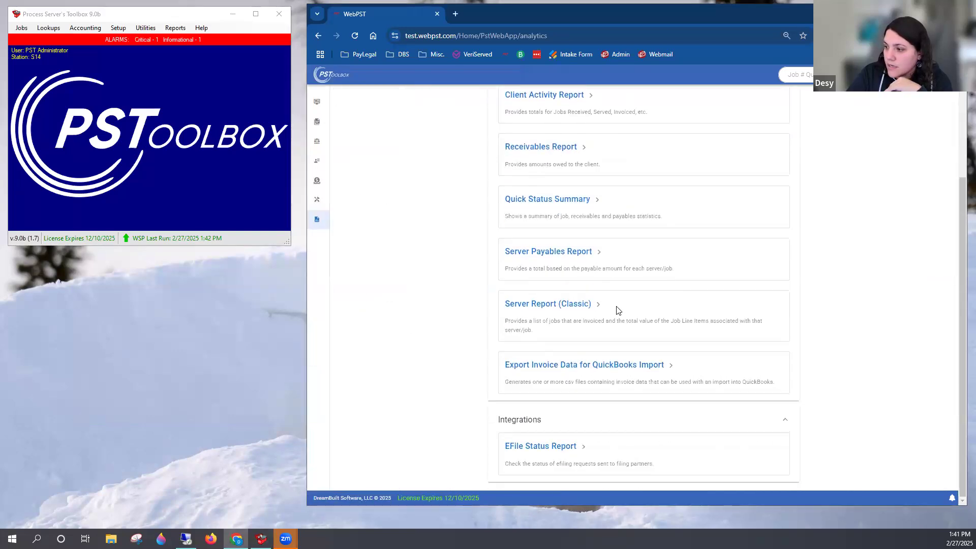
{"action": "scroll", "coordinate": [588, 305], "scroll_direction": "up", "scroll_amount": 2}
{"action": "left_click", "coordinate": [586, 347]}
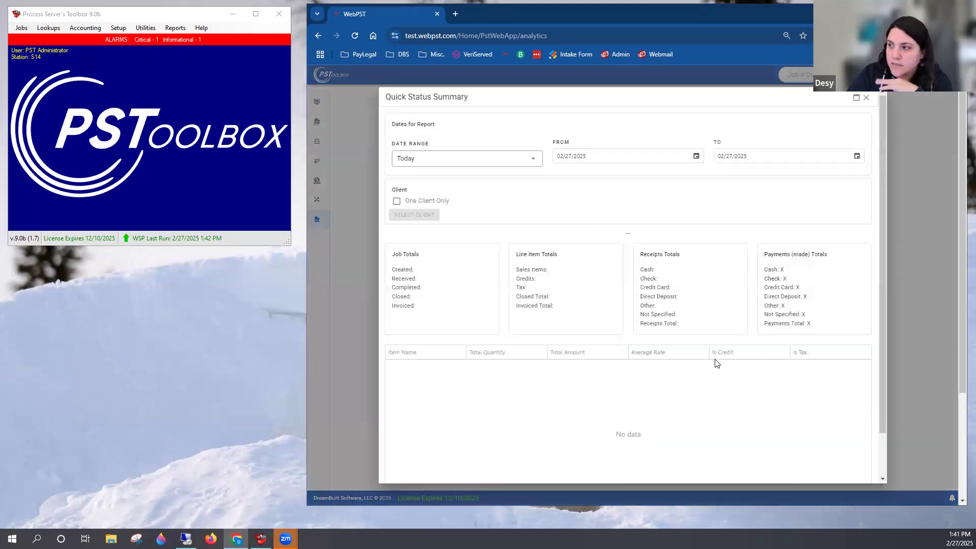
{"action": "scroll", "coordinate": [815, 365], "scroll_direction": "down", "scroll_amount": 1}
{"action": "scroll", "coordinate": [661, 387], "scroll_direction": "down", "scroll_amount": 2}
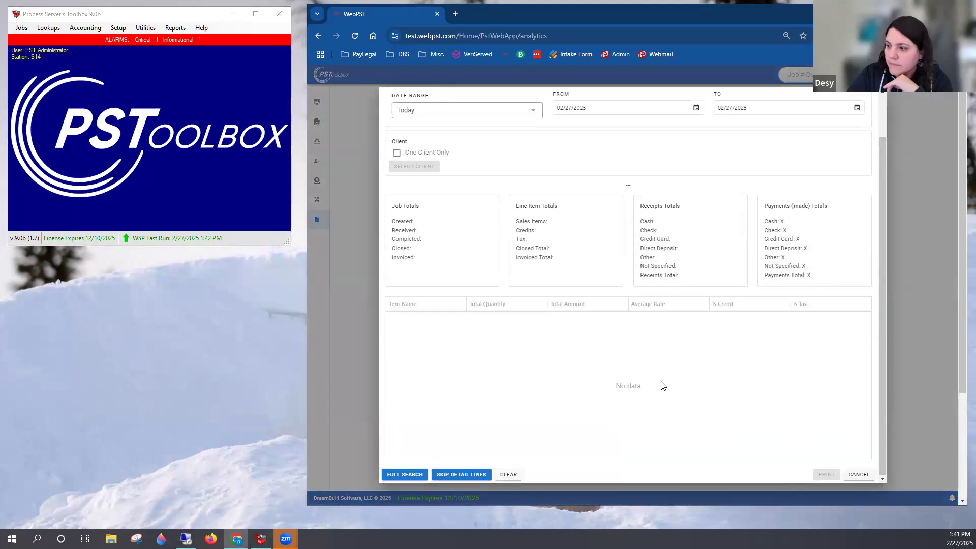
{"action": "scroll", "coordinate": [647, 385], "scroll_direction": "up", "scroll_amount": 2}
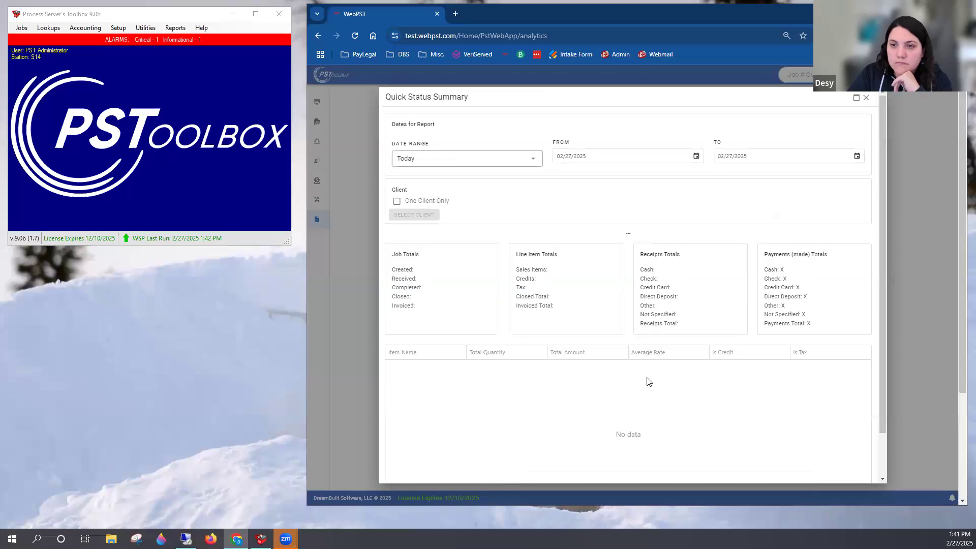
{"action": "left_click", "coordinate": [866, 98]}
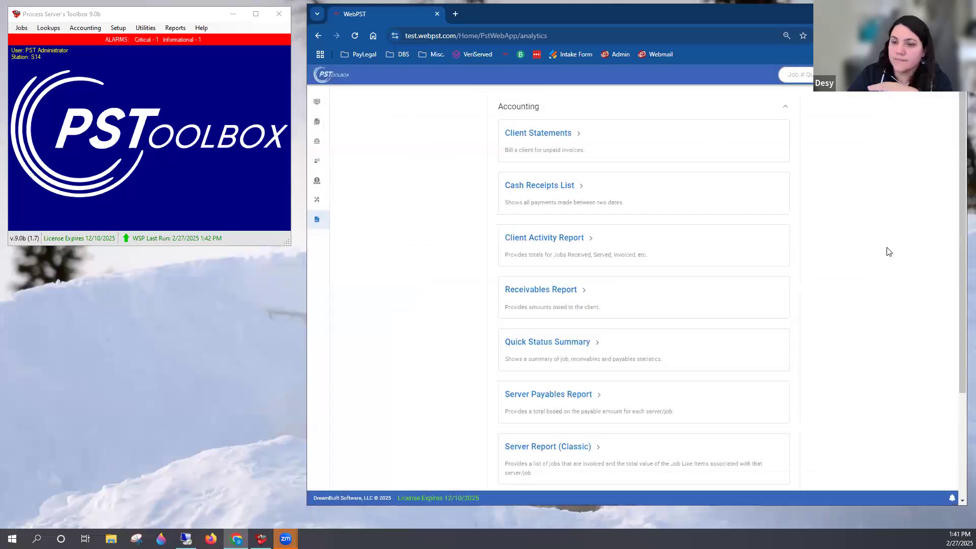